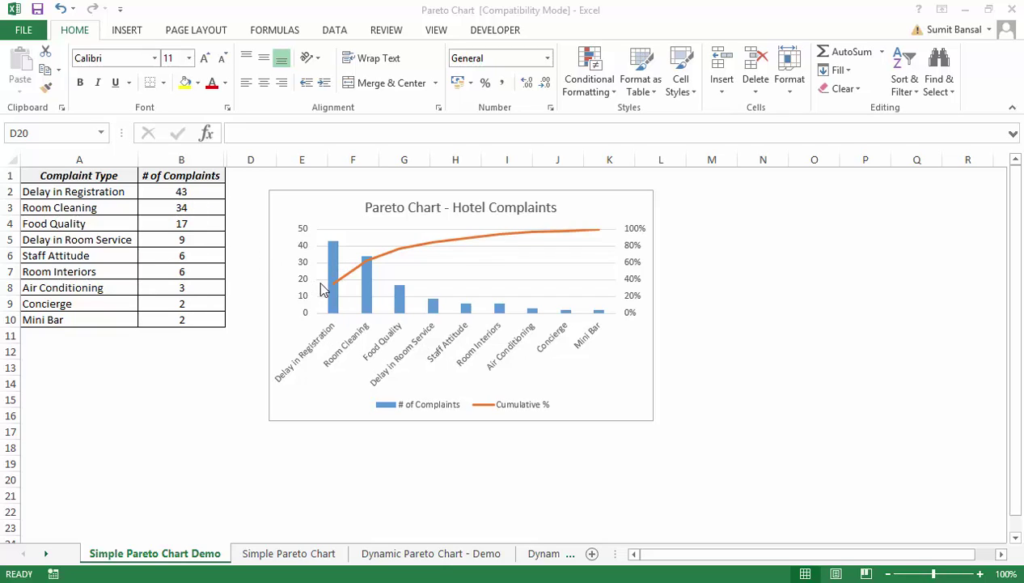
Add data labels to the Cumulative % line in the hotel complaints Pareto chart
mouse_move(337, 287)
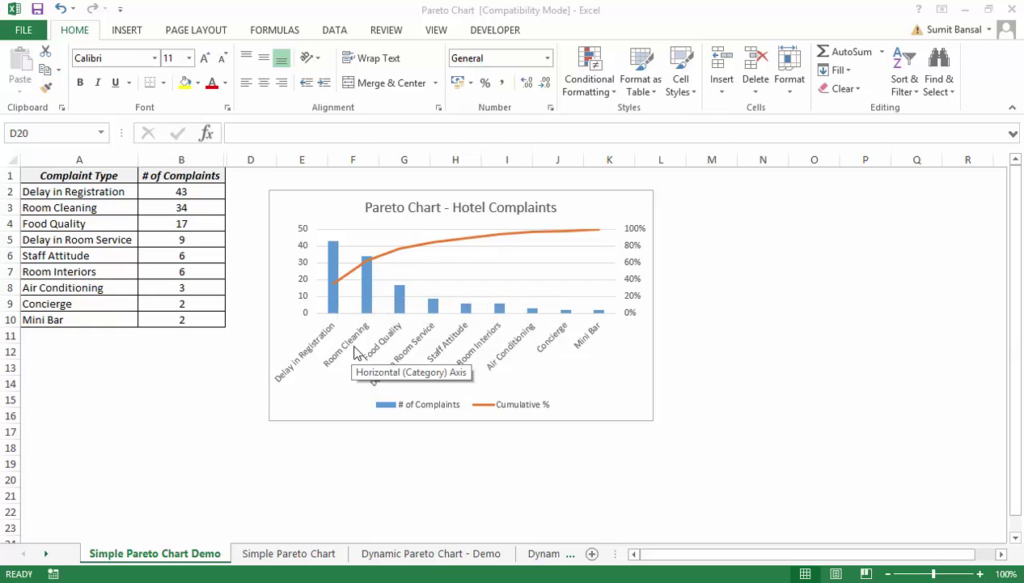
right_click(403, 249)
mouse_move(502, 360)
click(595, 359)
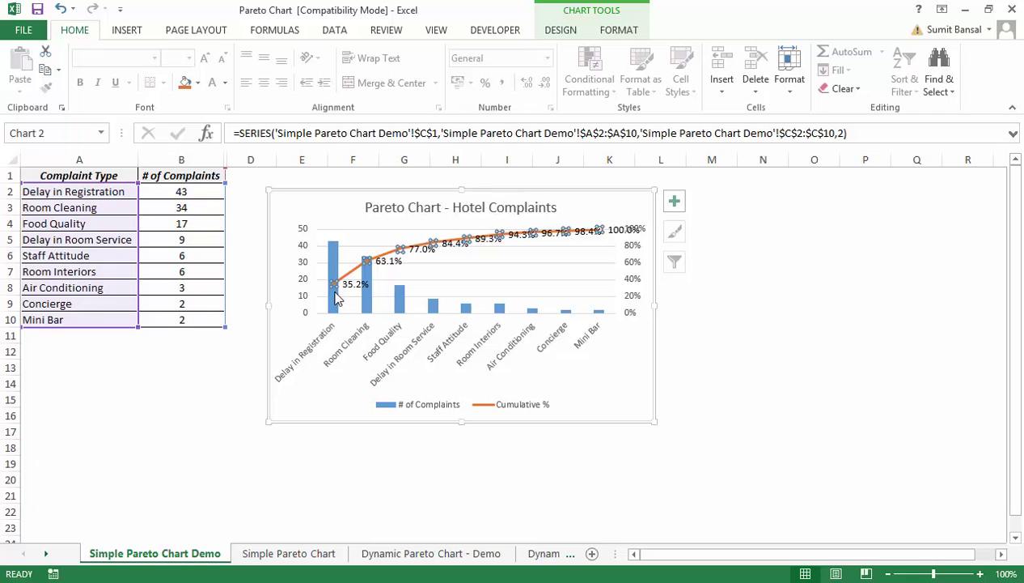
mouse_move(338, 298)
click(773, 338)
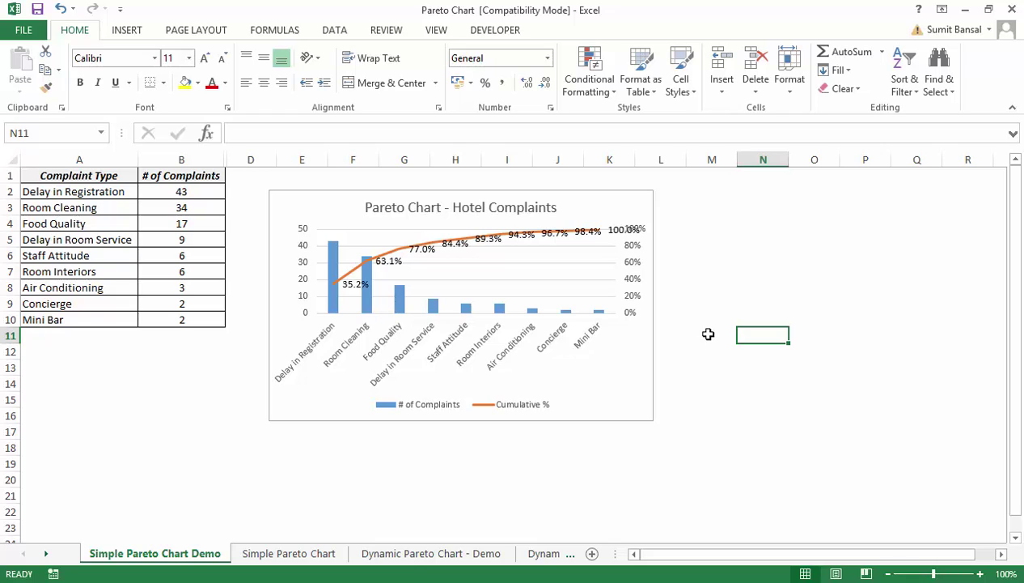
On the Simple Pareto Chart sheet, enter =SUM($B$2:B2)/SUM($B$2:$B$10) in C2 and fill it down to C10
click(290, 555)
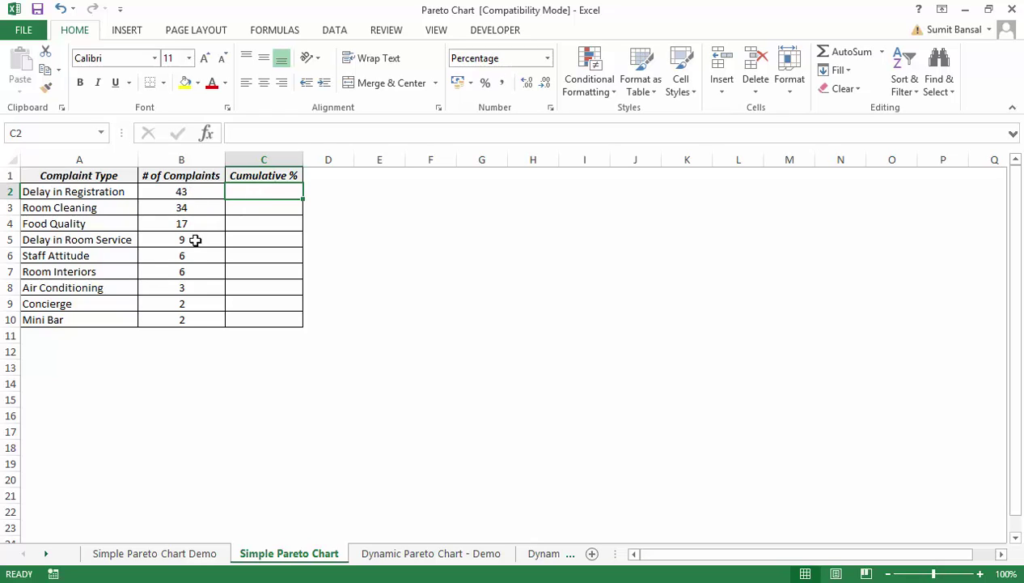
text(=SUM()
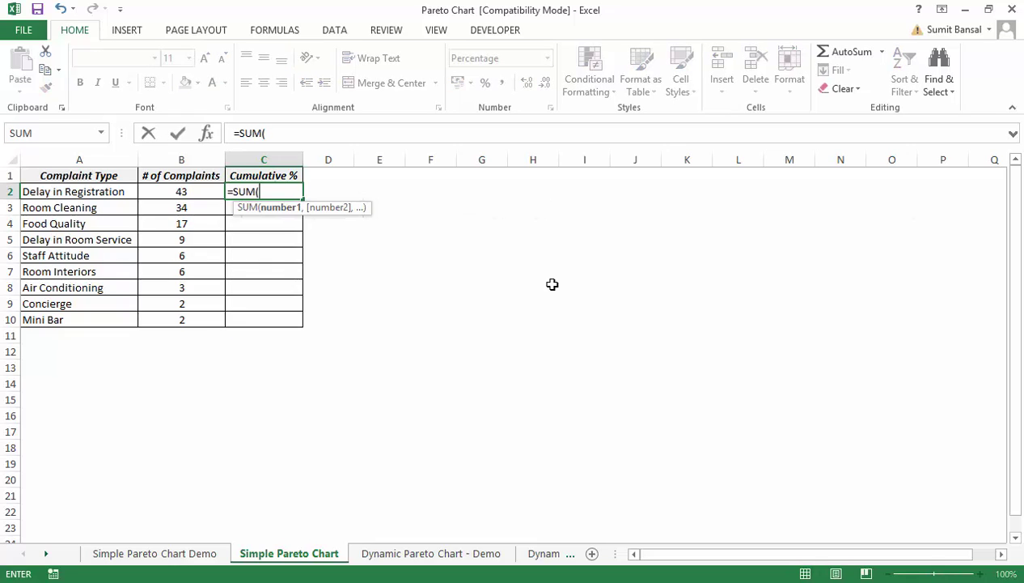
click(187, 192)
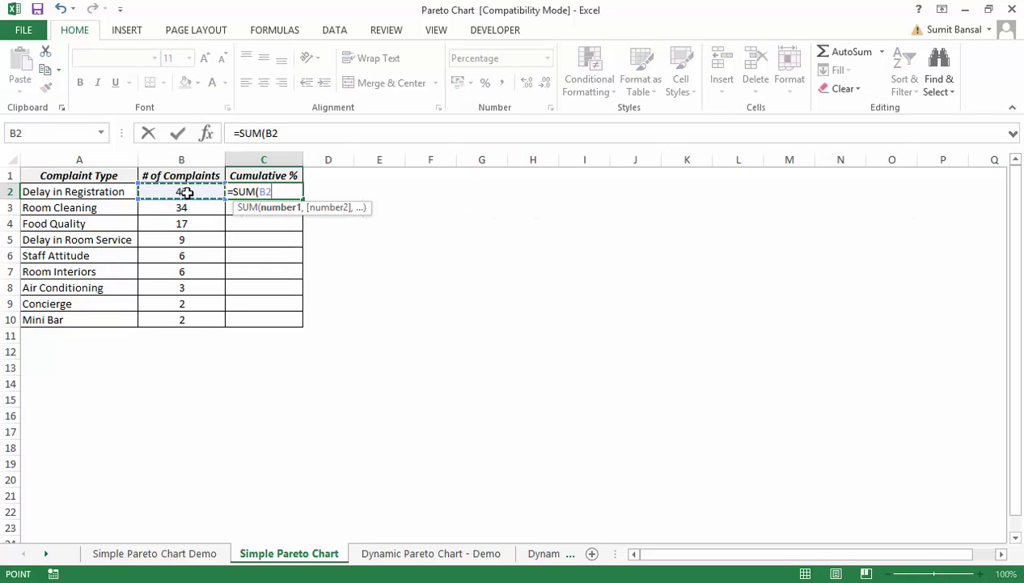
key(F8)
mouse_move(260, 192)
mouse_down()
mouse_move(281, 192)
mouse_move(268, 192)
mouse_up()
key(F4)
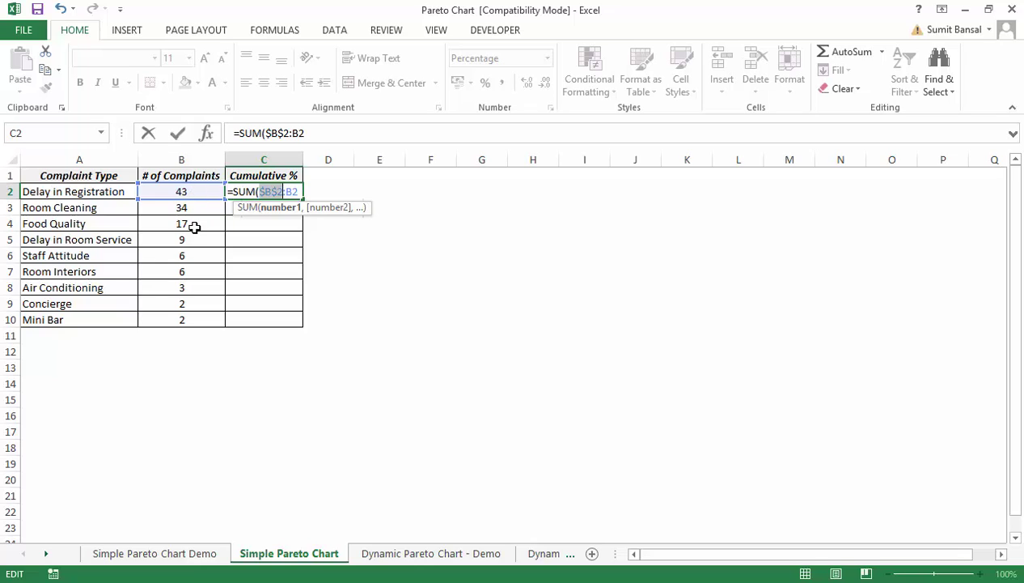
click(299, 191)
text(/SUM()
drag(192, 192, 191, 312)
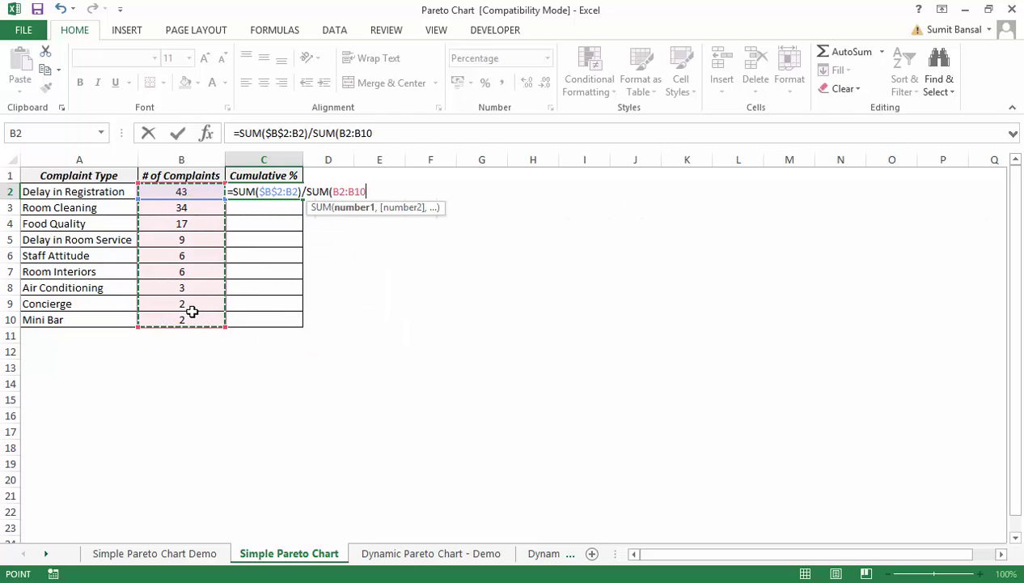
key(F4)
text())
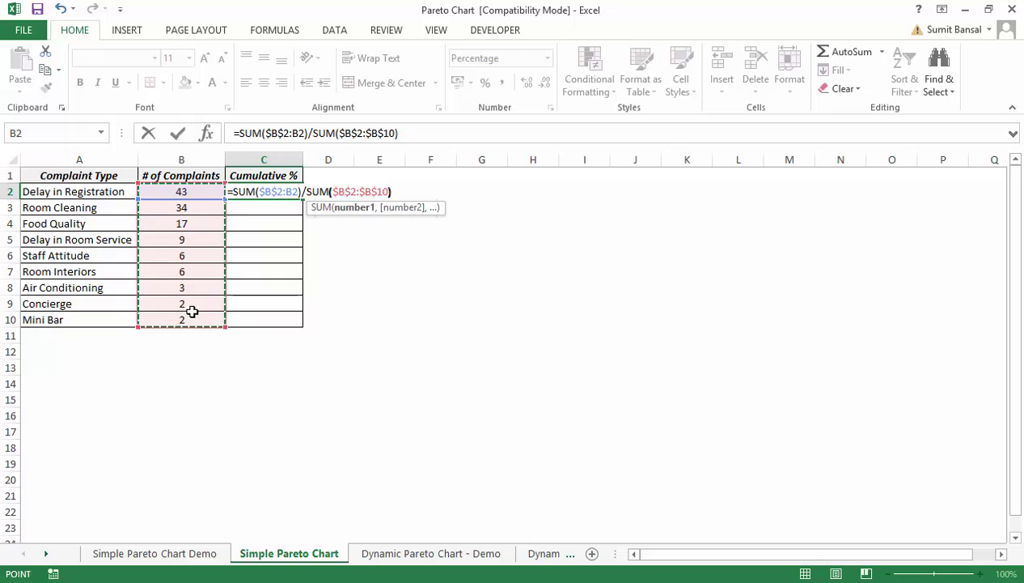
key(ctrl+Return)
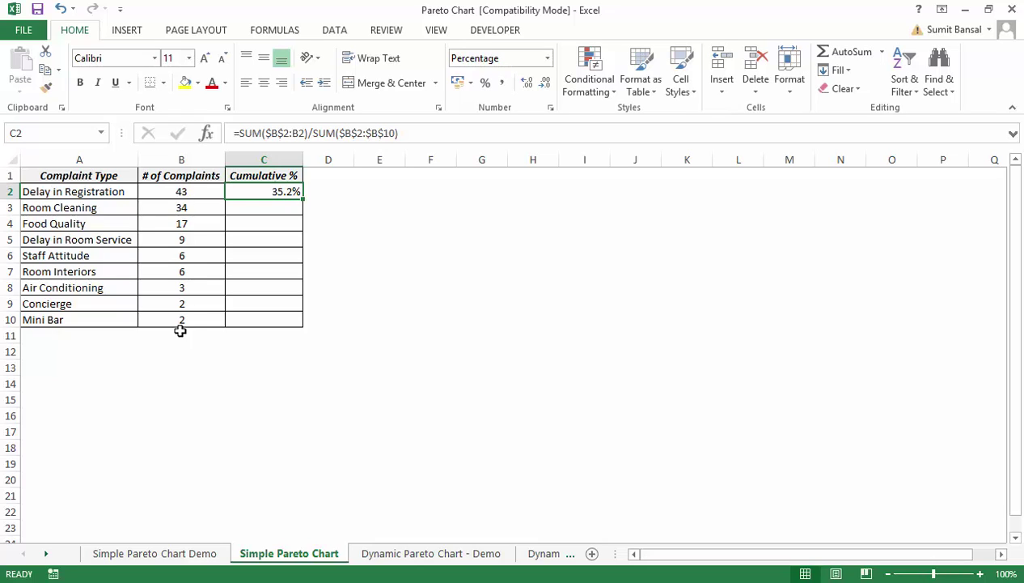
double_click(304, 199)
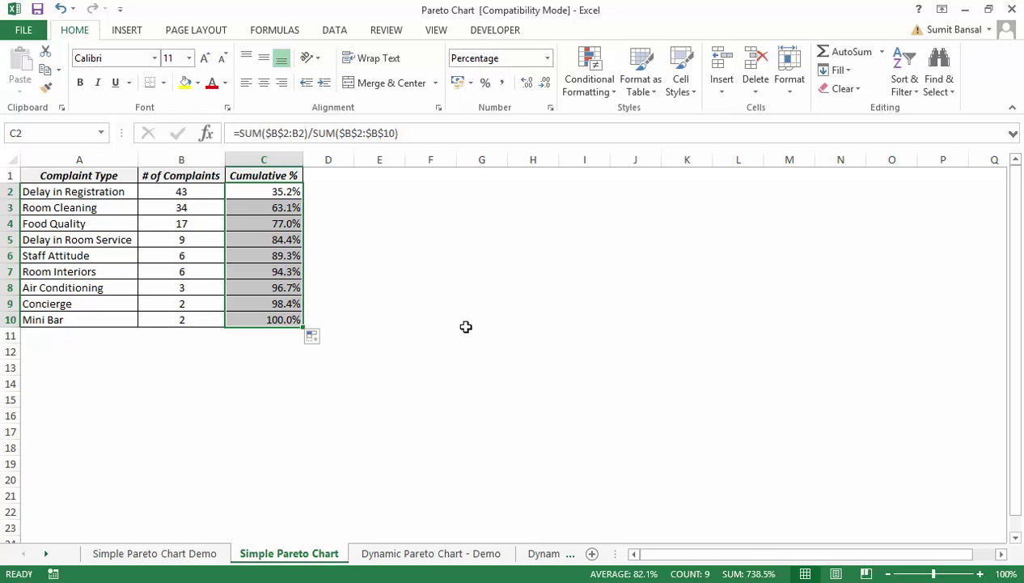
Insert a 2-D clustered column chart from A1:C10 and move it up beside the data table
drag(43, 174, 247, 317)
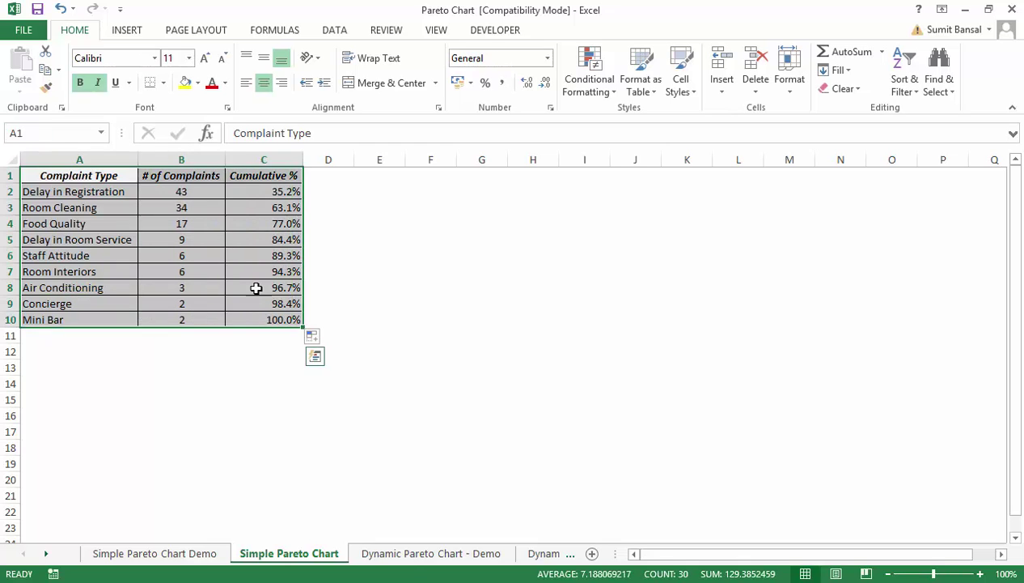
click(127, 30)
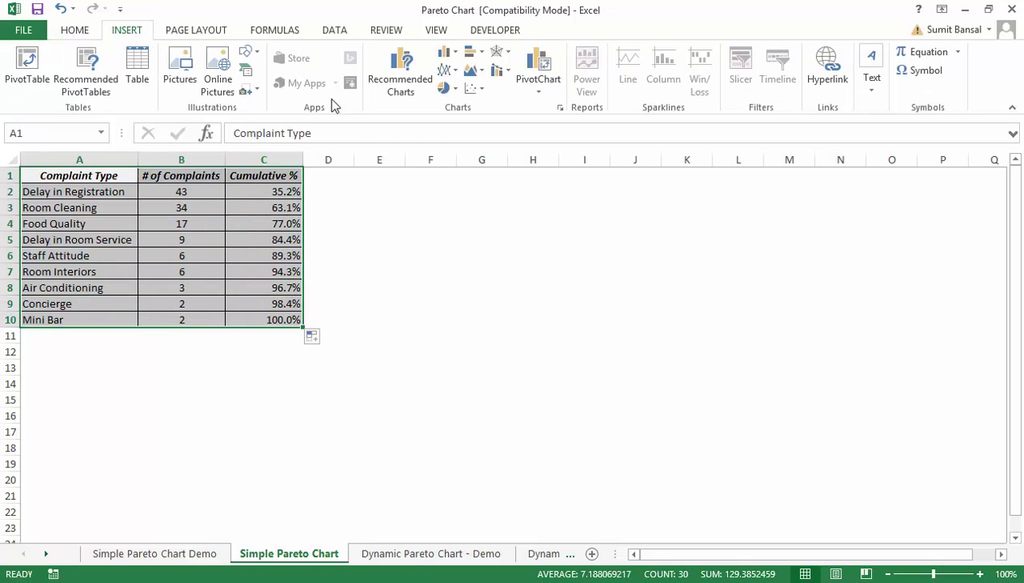
click(445, 51)
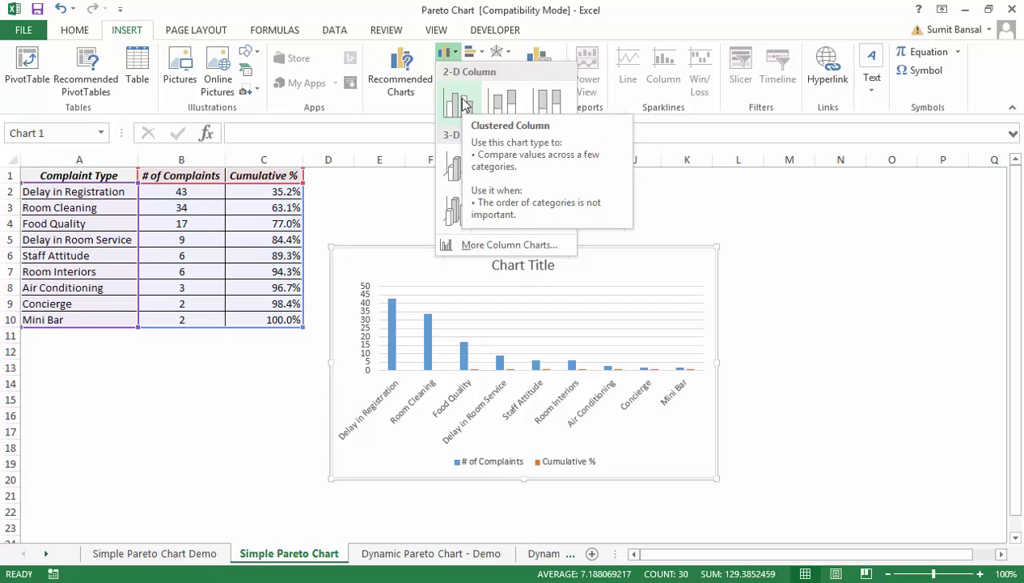
click(464, 103)
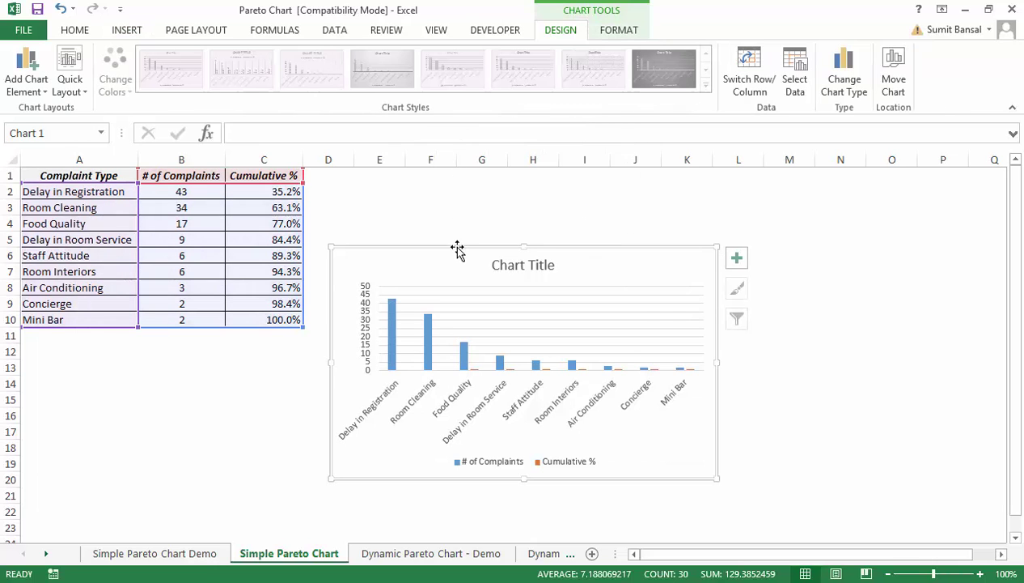
drag(458, 249, 475, 196)
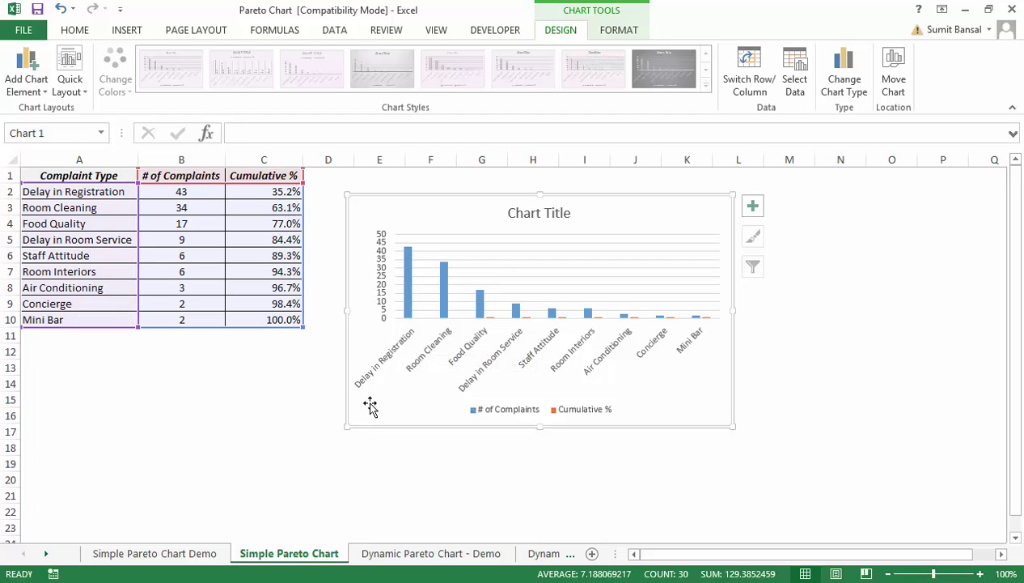
Change the Cumulative % series to a Line chart type plotted on the secondary axis
click(410, 273)
right_click(410, 273)
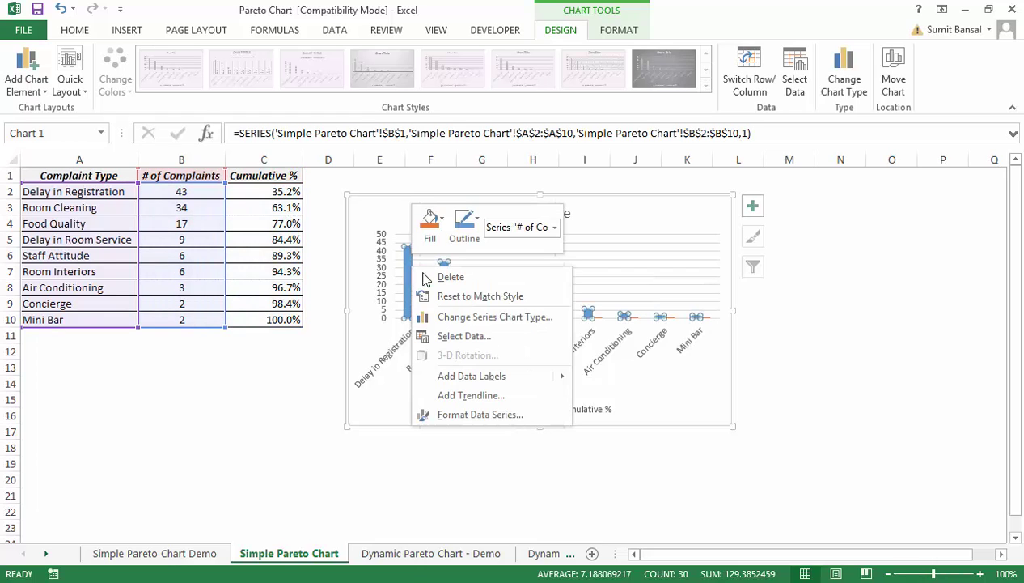
click(495, 317)
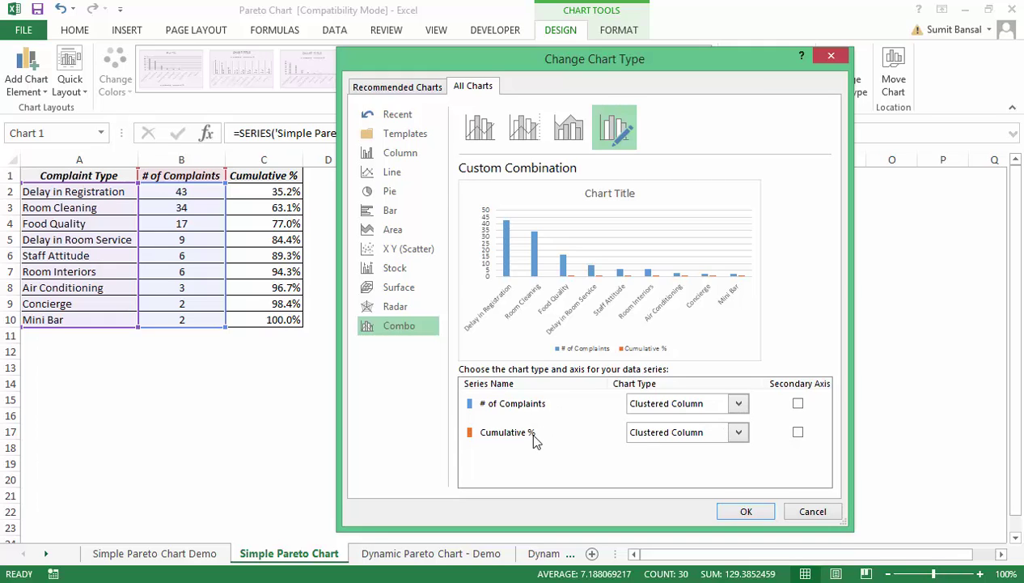
click(732, 431)
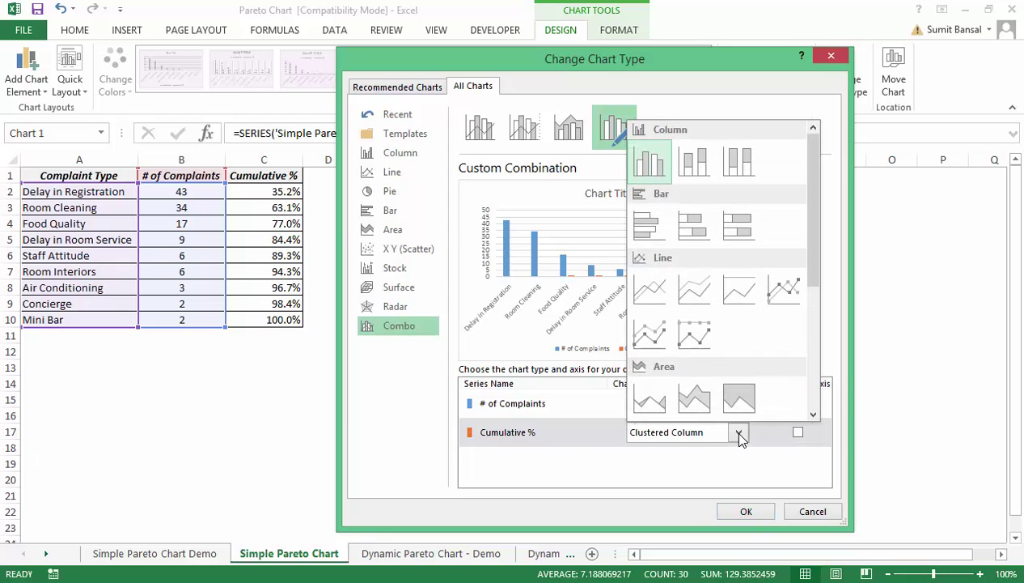
click(649, 291)
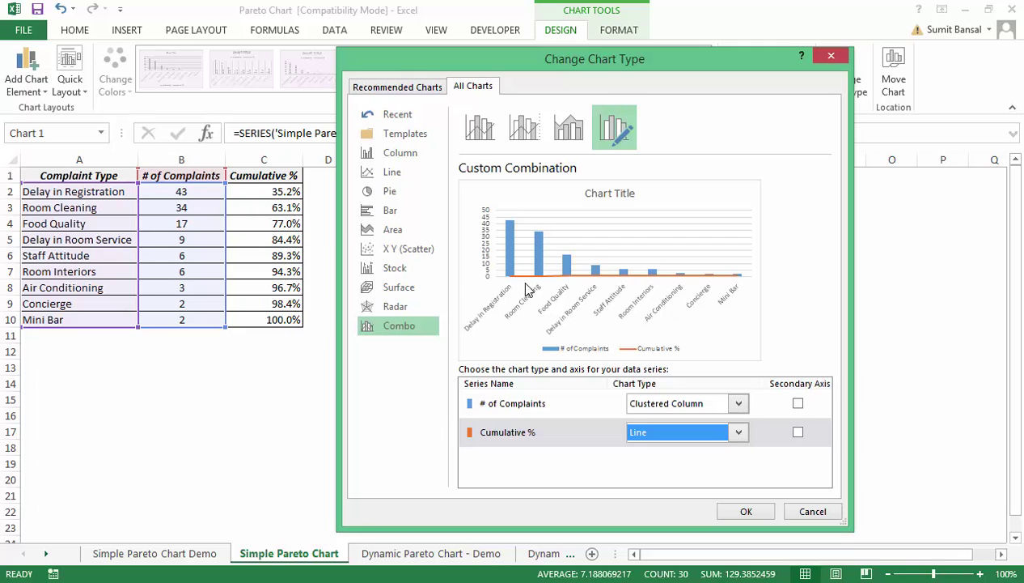
click(799, 434)
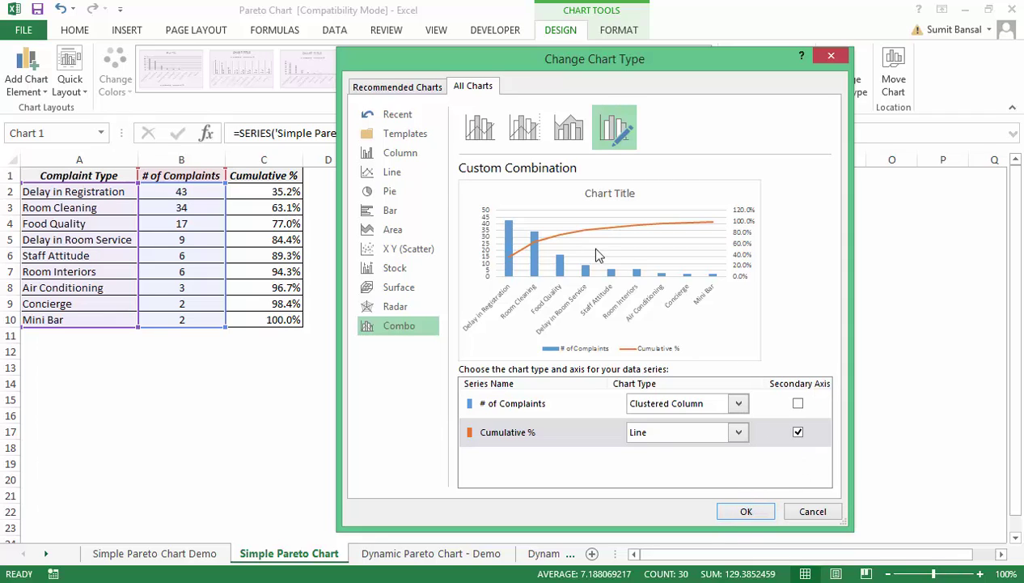
click(746, 512)
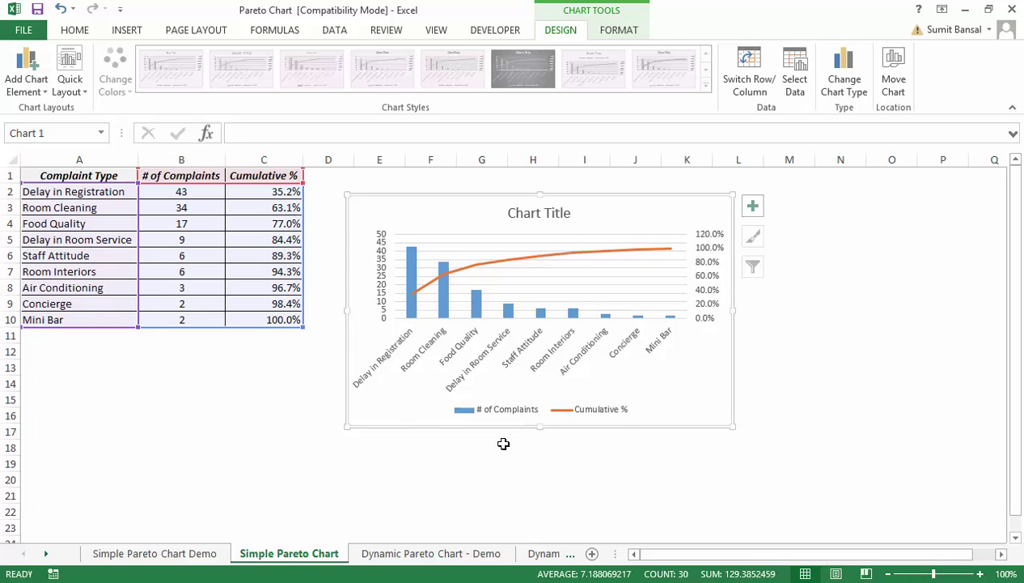
Set the secondary percentage axis's maximum bound to 1 and its major unit to 0.2
click(708, 256)
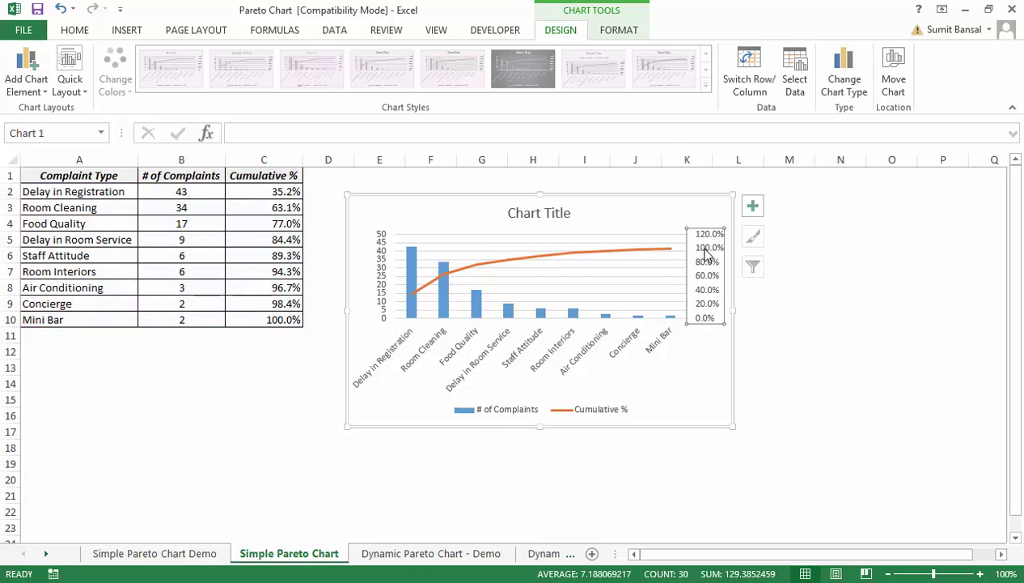
double_click(711, 259)
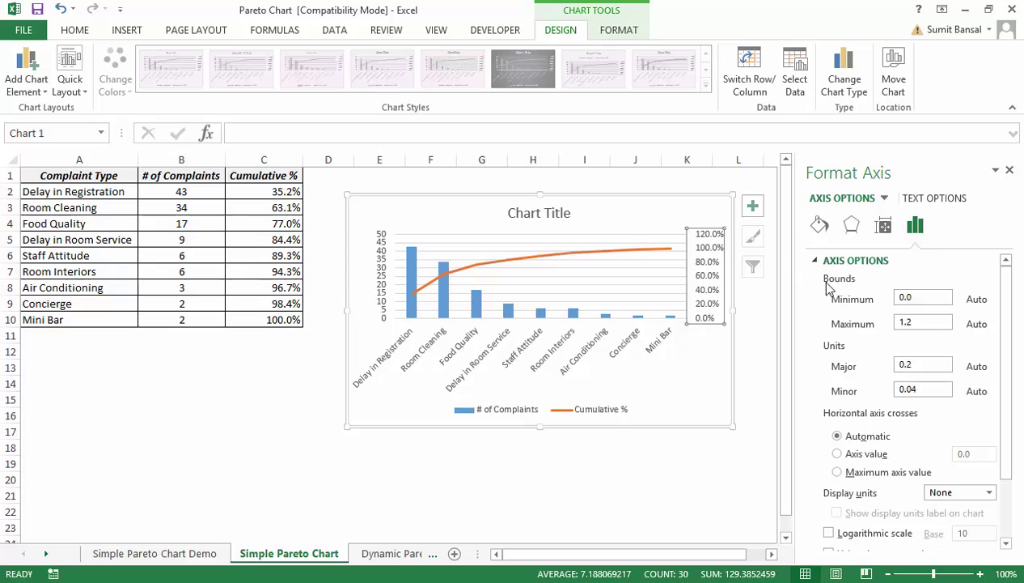
drag(918, 320, 885, 322)
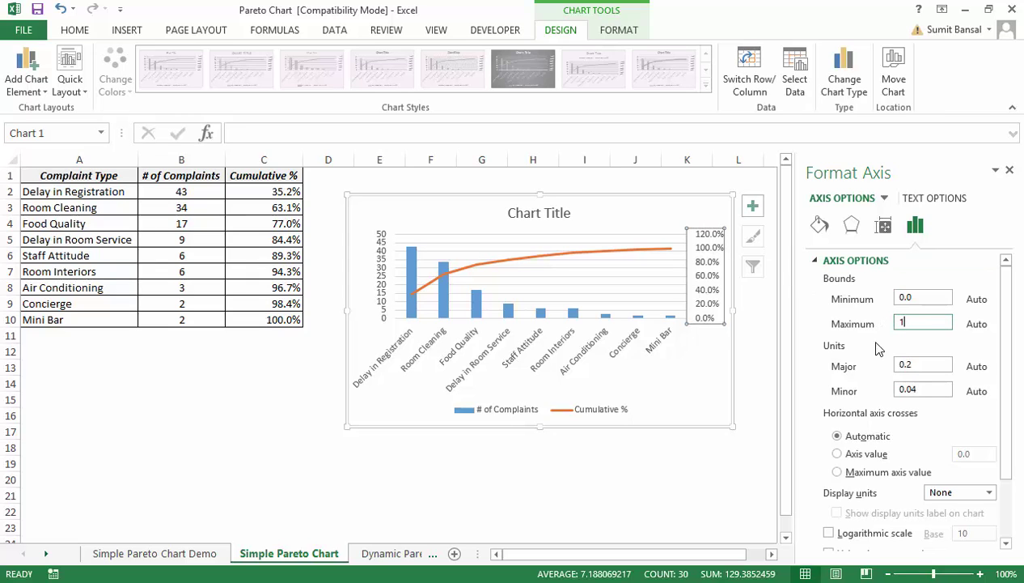
drag(920, 364, 876, 369)
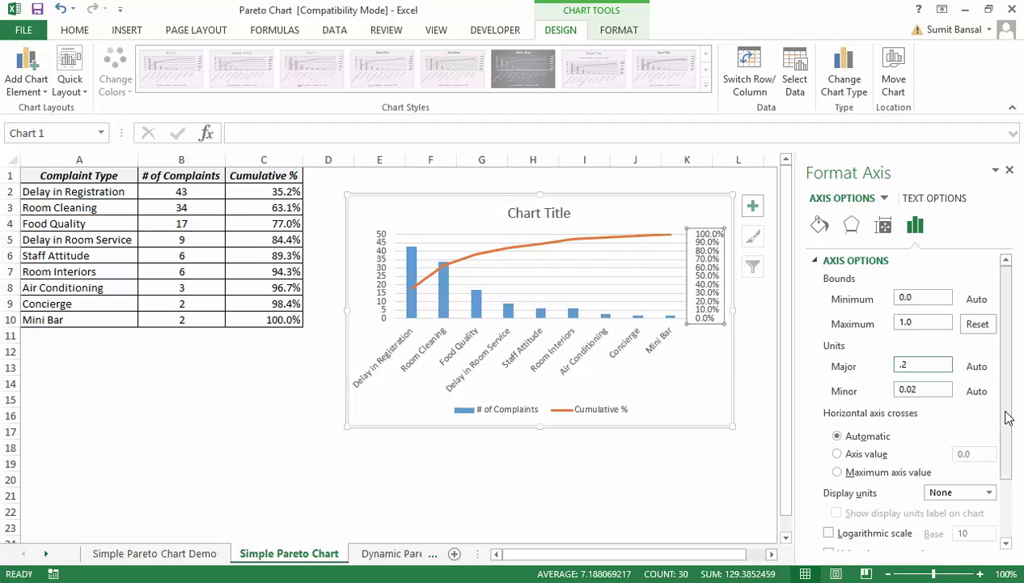
Apply the number format code 0% to the secondary axis labels
drag(1002, 419, 889, 531)
click(821, 542)
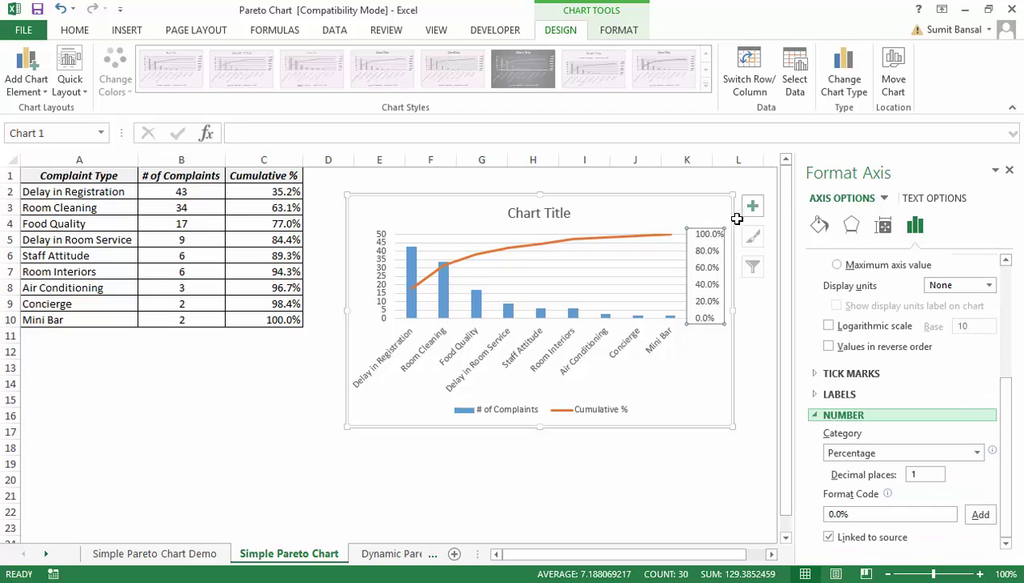
click(861, 514)
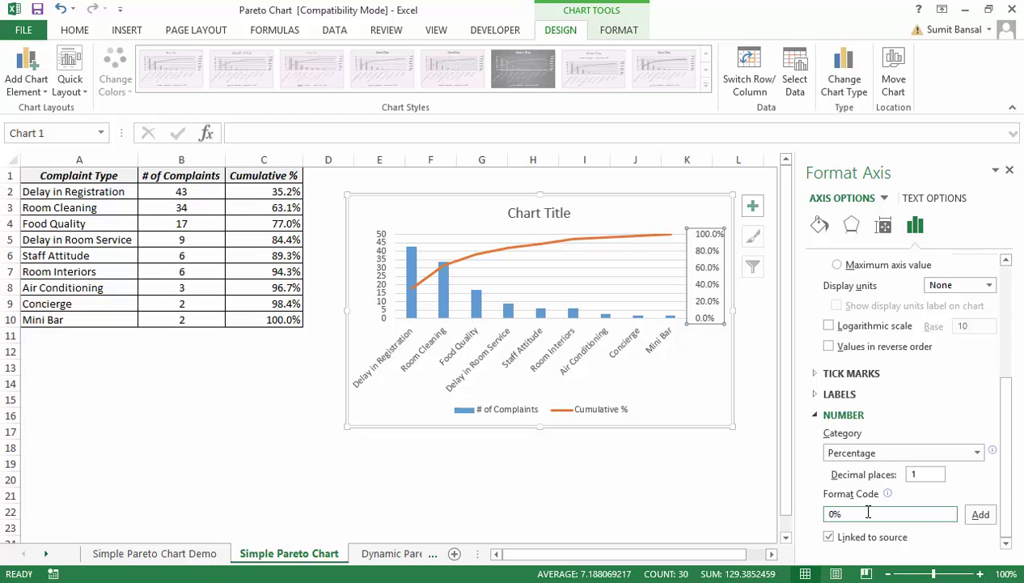
click(979, 515)
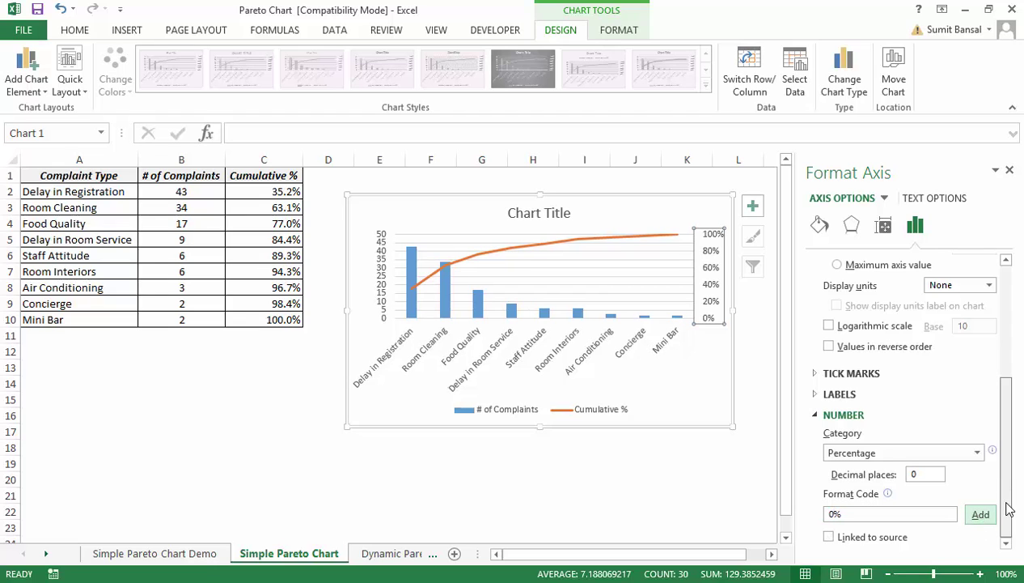
click(697, 482)
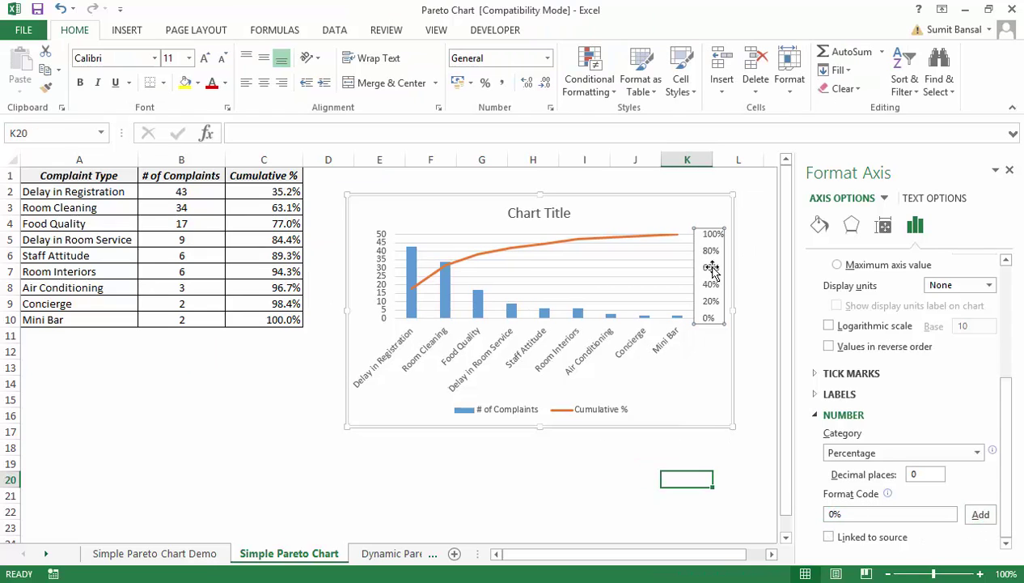
Set the primary vertical axis's major unit to 10 and close the formatting pane
click(380, 243)
drag(923, 362, 864, 366)
text(10)
click(732, 479)
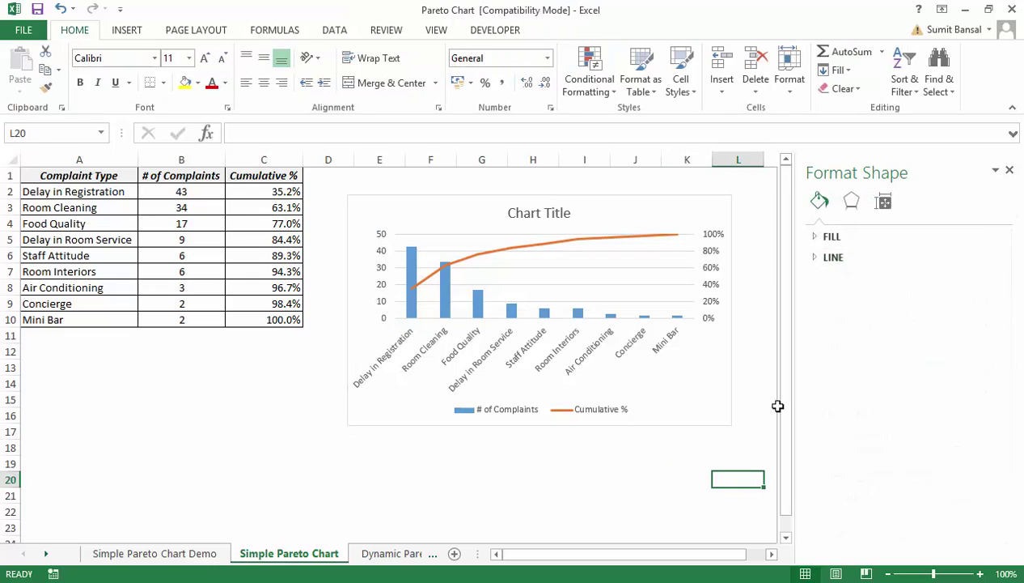
click(1009, 169)
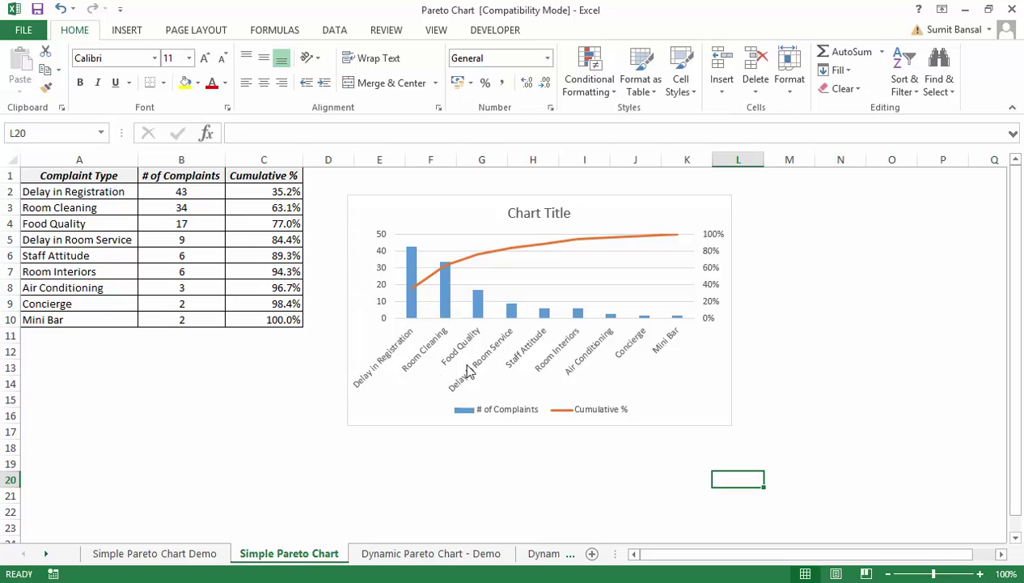
On the Dynamic Pareto Chart - Demo sheet, use the chart's scroll bar to vary the target, lowering it to 30% and raising it to 40%
click(404, 555)
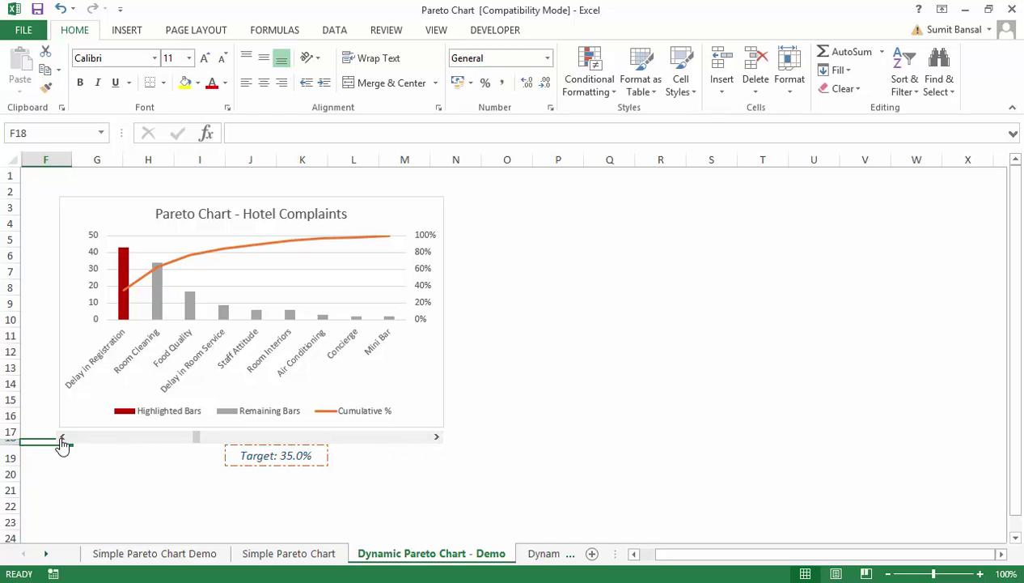
click(435, 441)
click(435, 441)
click(61, 438)
click(62, 437)
click(61, 437)
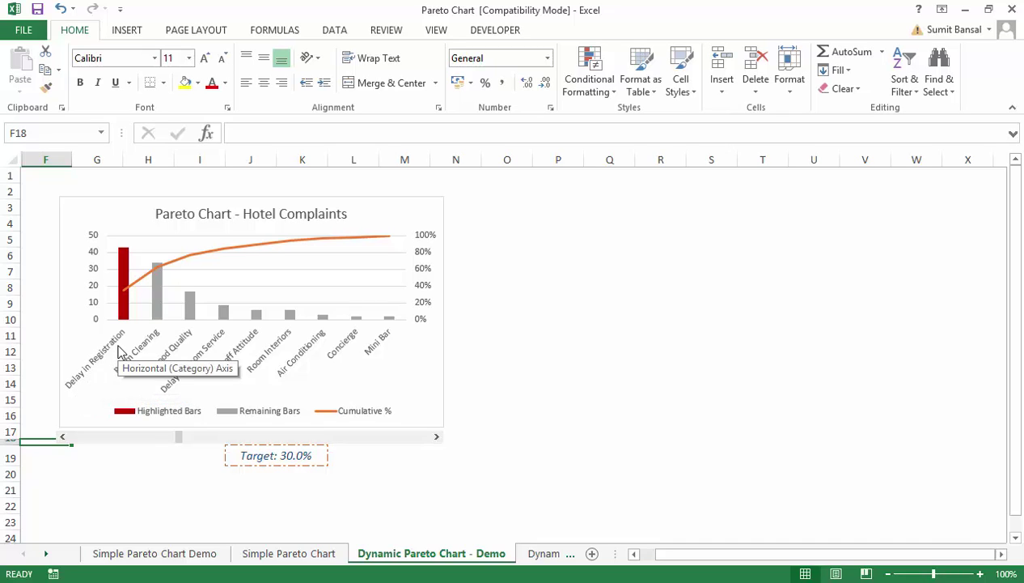
click(436, 440)
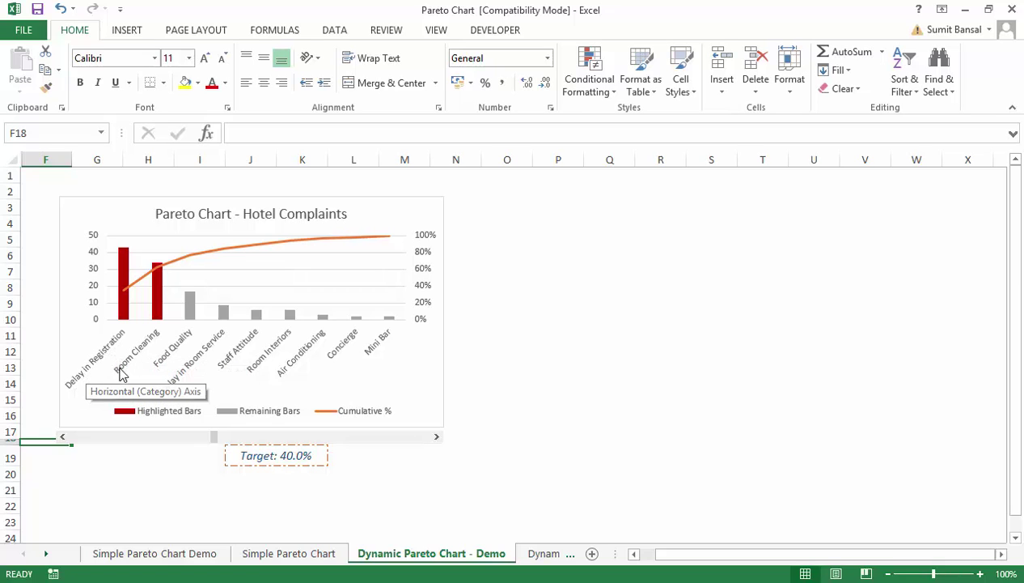
Vary the demo chart's target with its scroll bar, raising it to 75%, lowering it to 55%, and leaving it at 65%
click(435, 437)
click(435, 437)
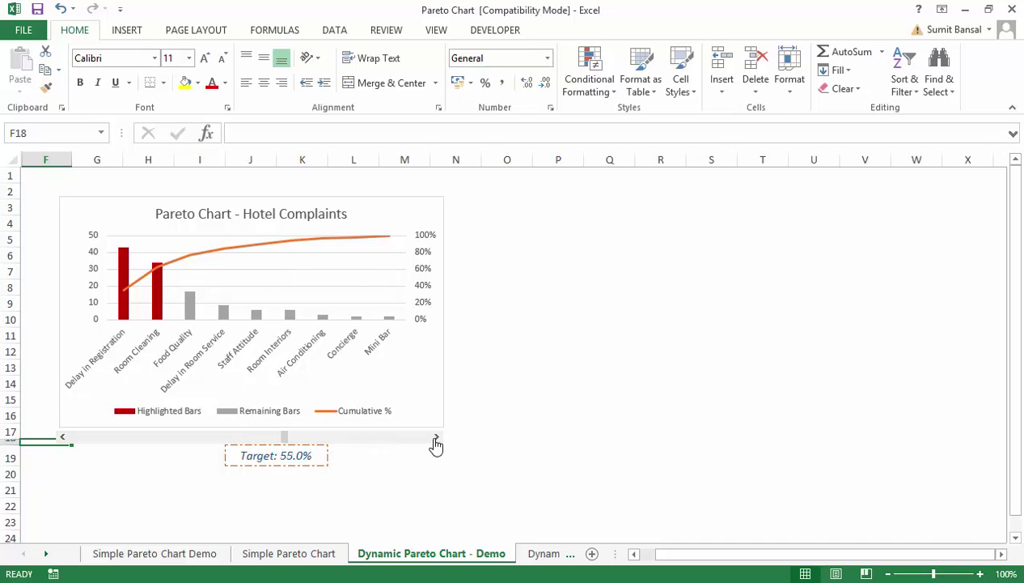
click(435, 437)
click(435, 438)
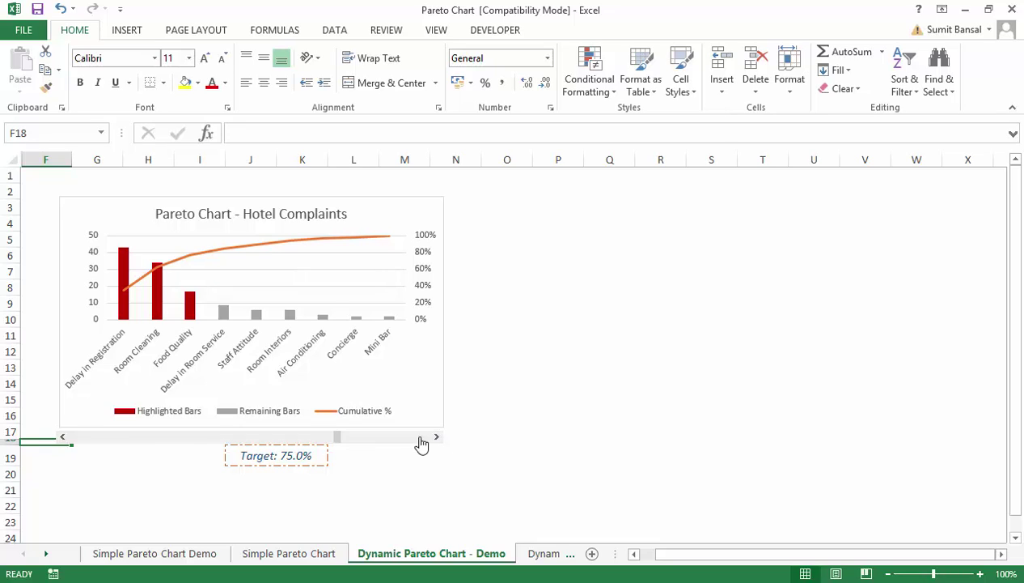
click(64, 439)
click(64, 438)
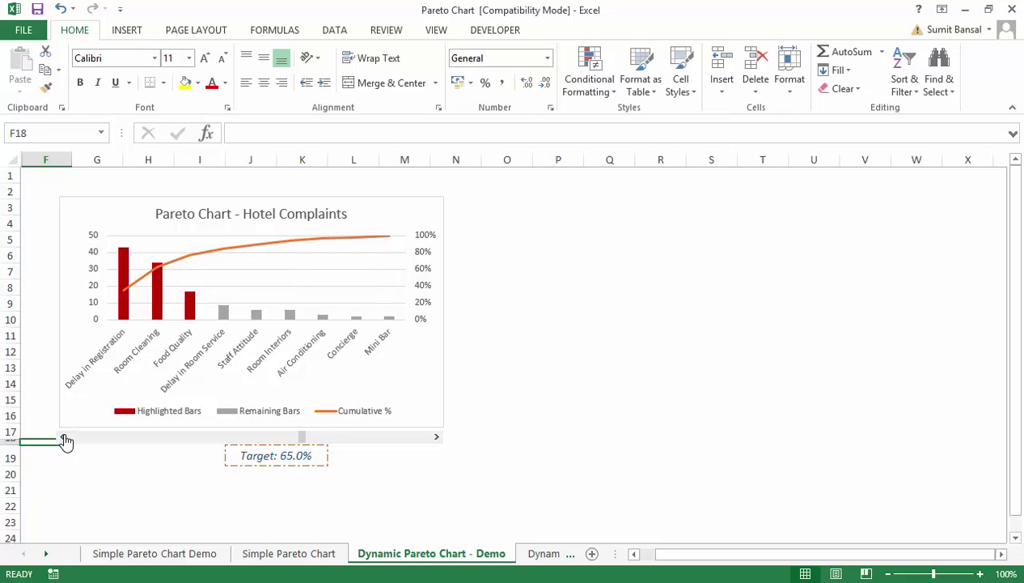
click(64, 438)
click(64, 439)
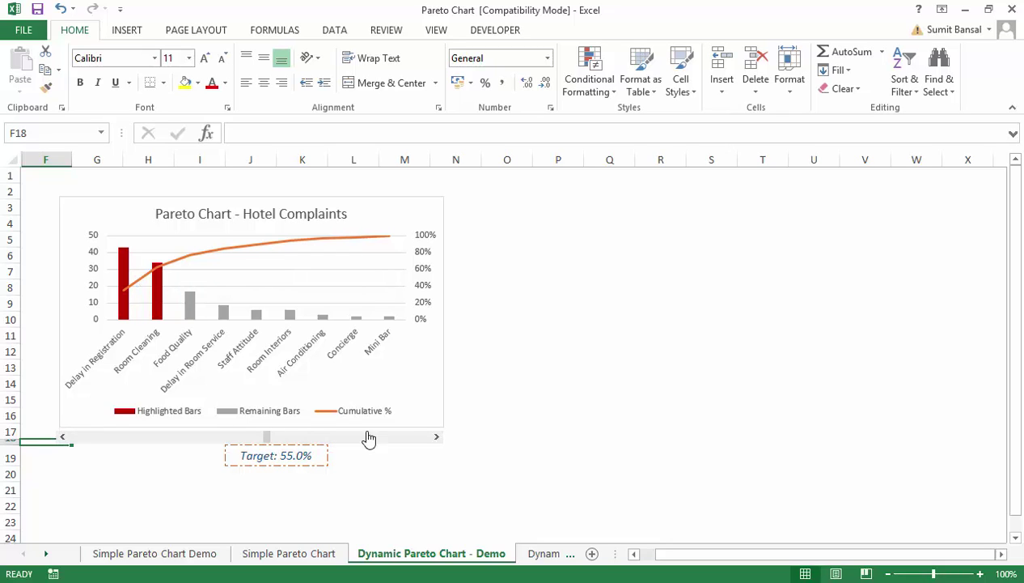
click(436, 437)
click(436, 437)
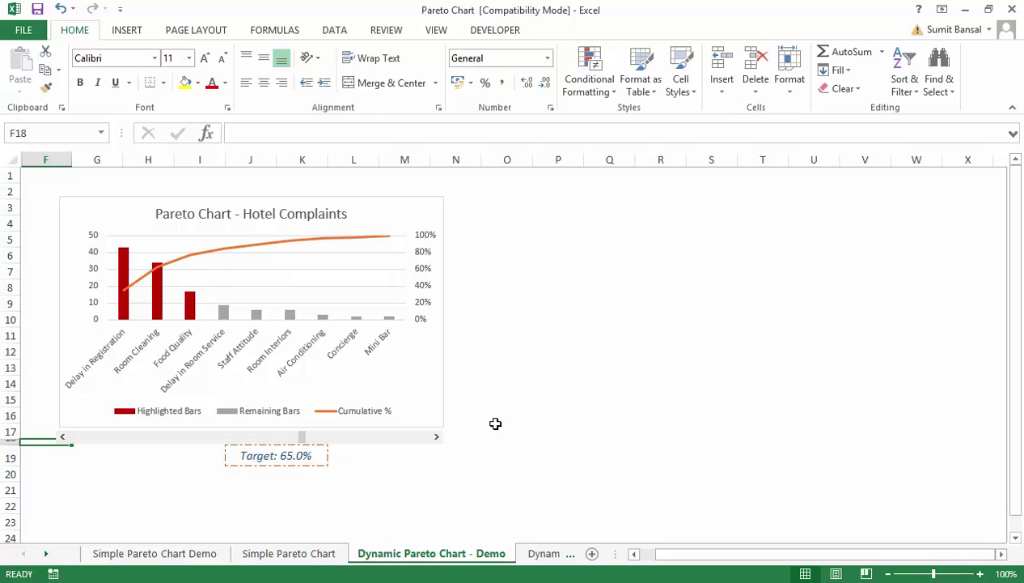
Switch to the Dynamic Pareto Chart sheet and review the complaint data, the three helper column headers, and the target labels below
click(46, 553)
click(423, 555)
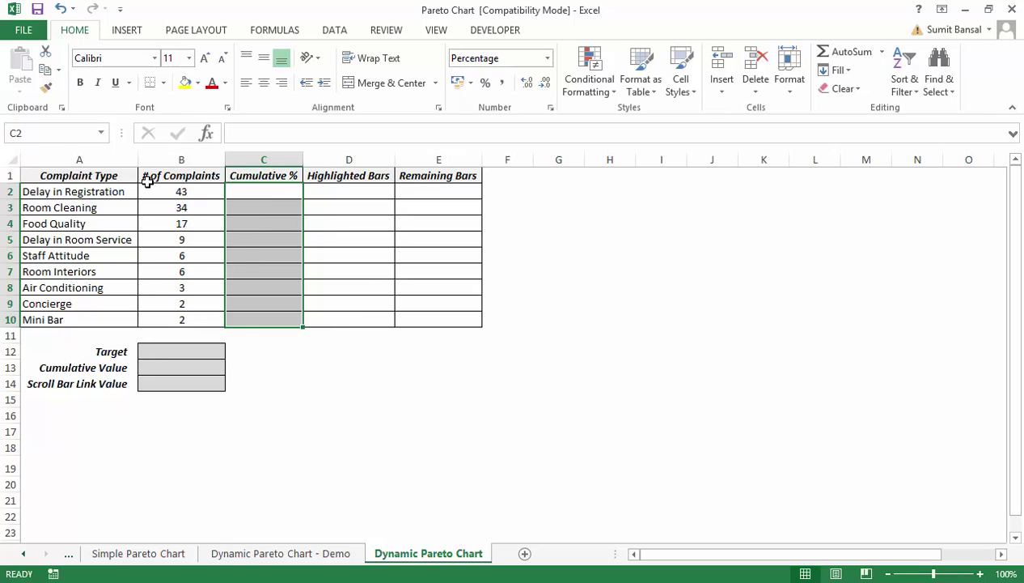
drag(110, 175, 201, 317)
drag(263, 174, 441, 175)
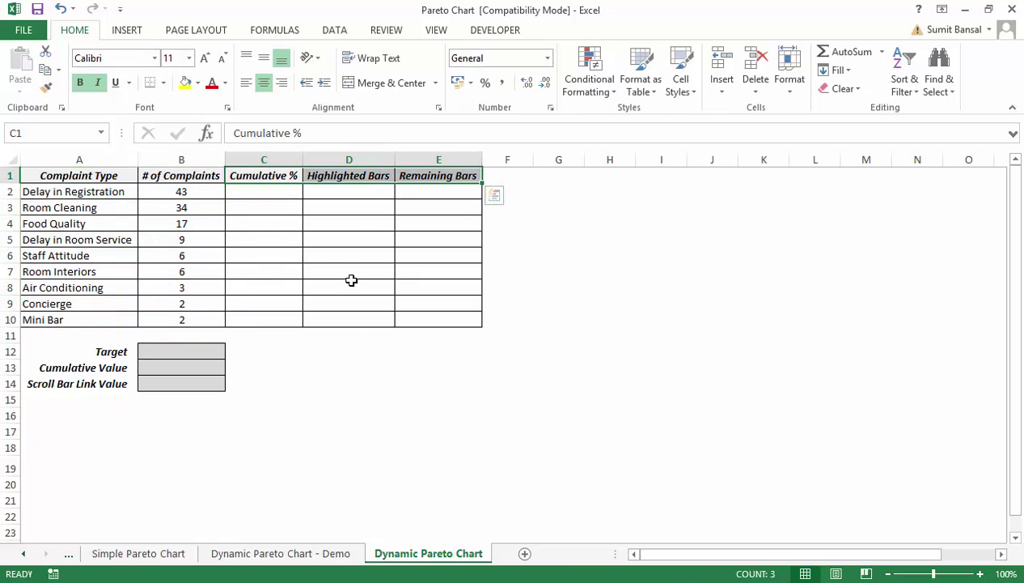
drag(97, 354, 120, 378)
Enter =SUM($B$2:B2)/SUM($B$2:$B$10) in C2 of the Cumulative % column and fill it down to C10
click(238, 192)
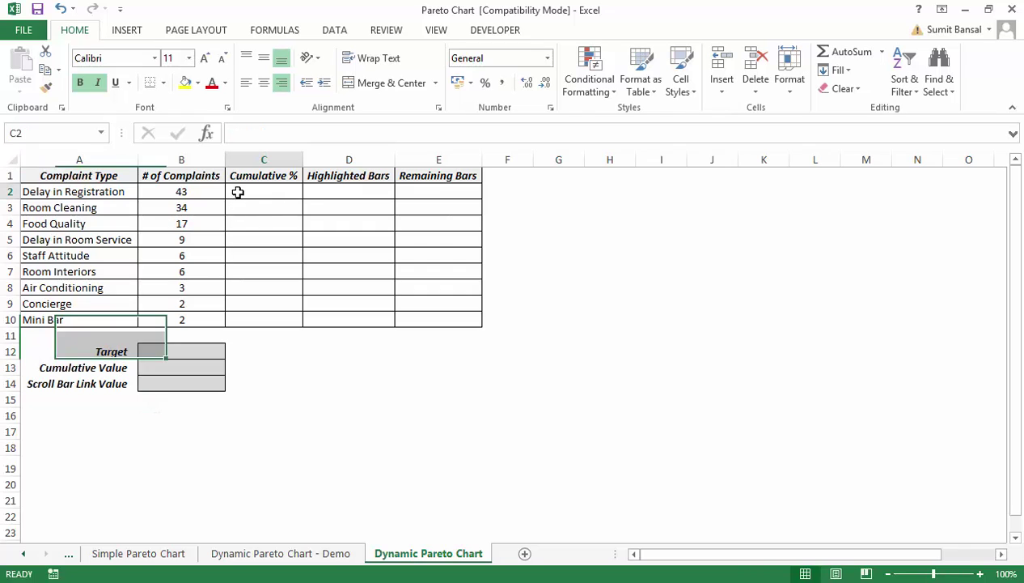
text(=sum()
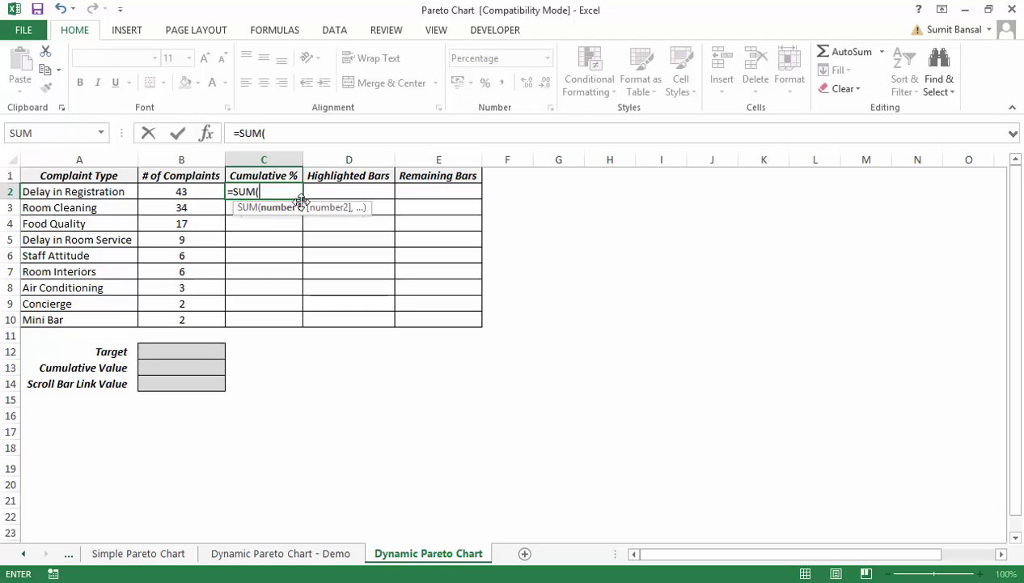
click(184, 193)
key(F8)
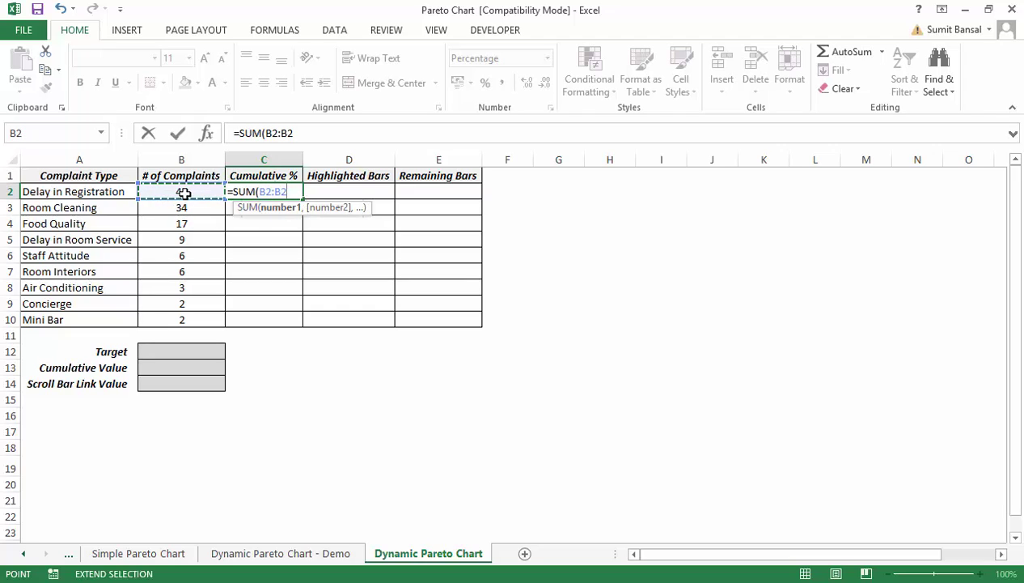
double_click(267, 191)
key(F4)
click(299, 191)
text()/sum)
key(Tab)
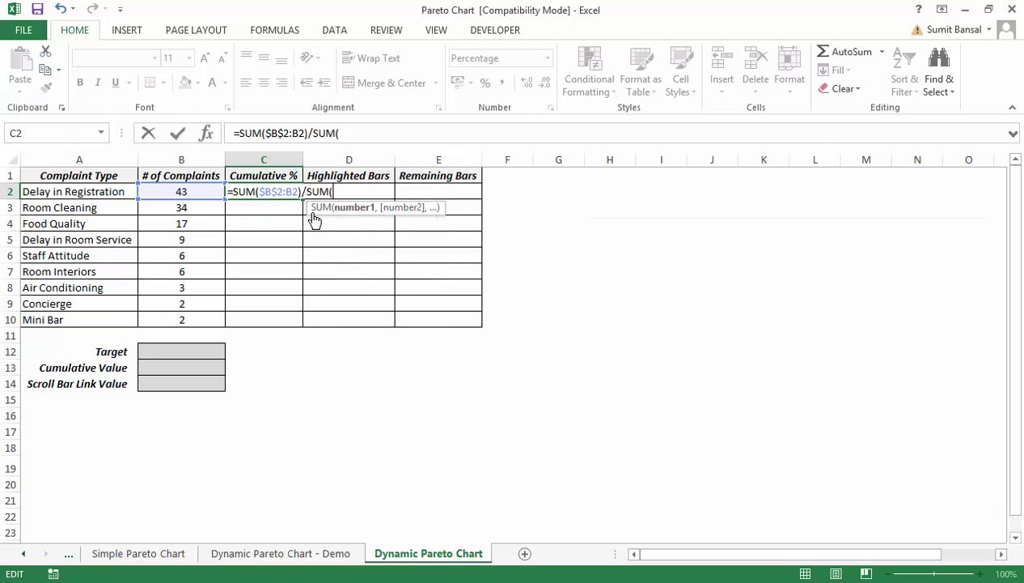
drag(197, 197, 196, 318)
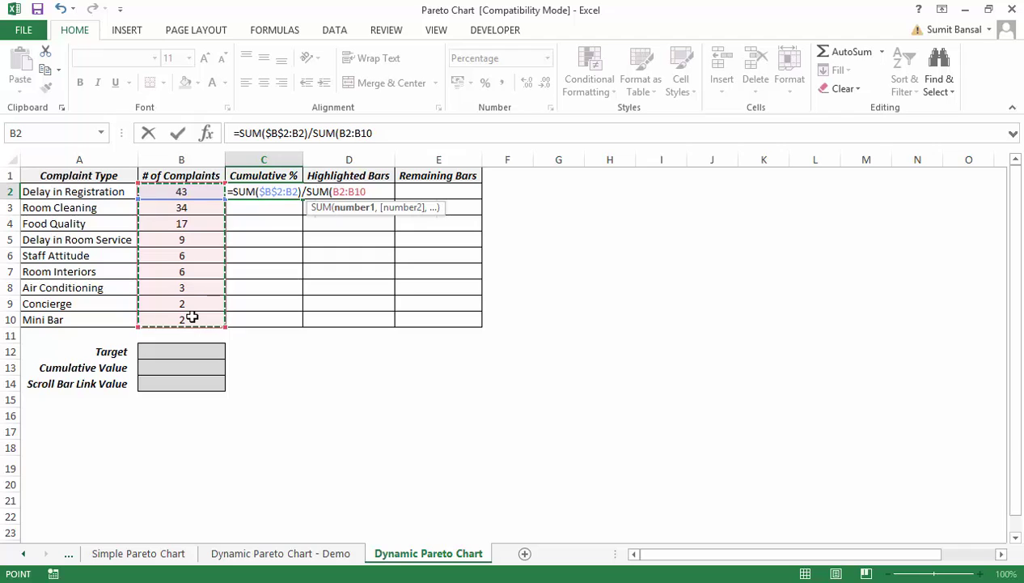
key(F4)
text())
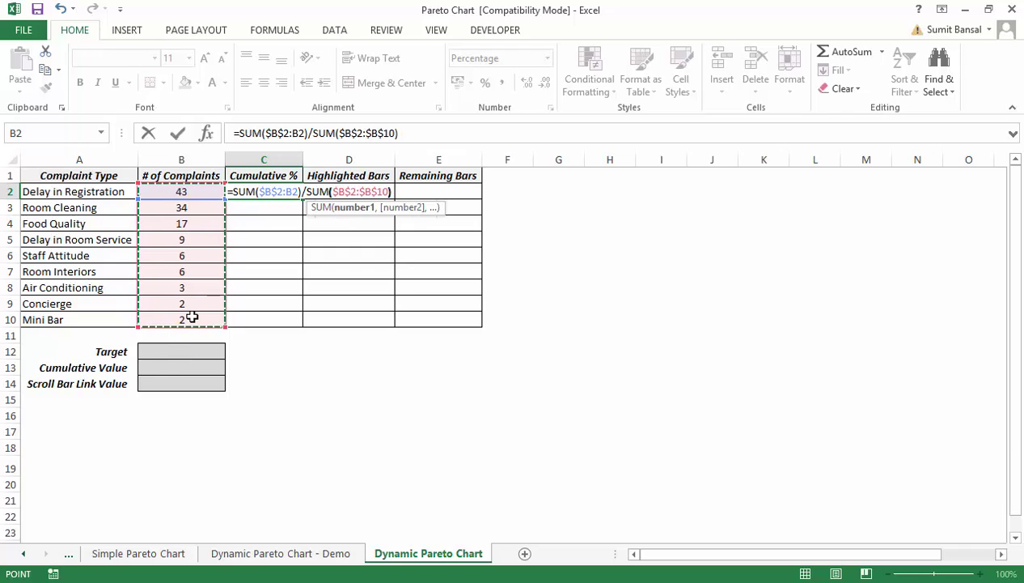
key(ctrl+Return)
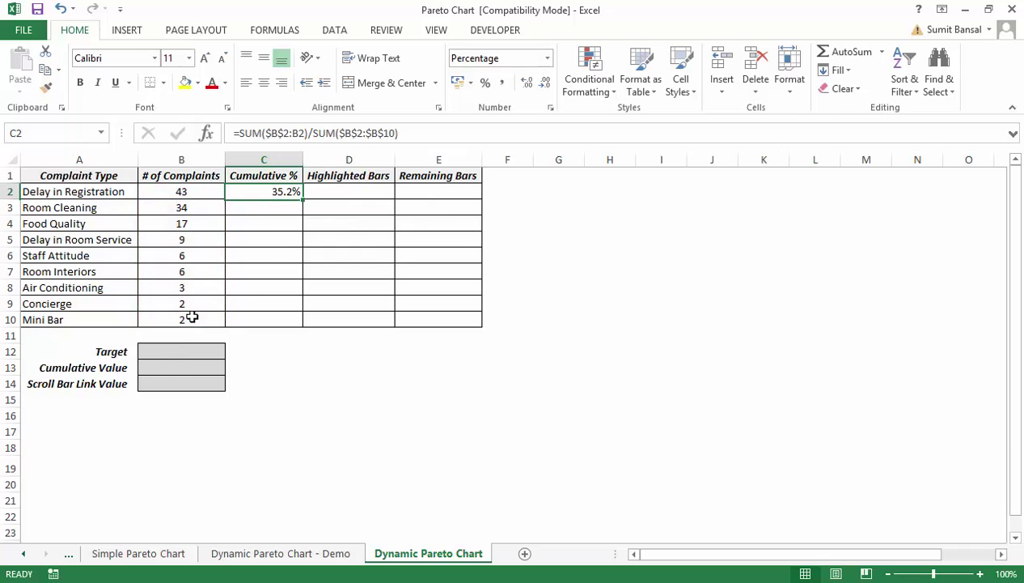
double_click(302, 199)
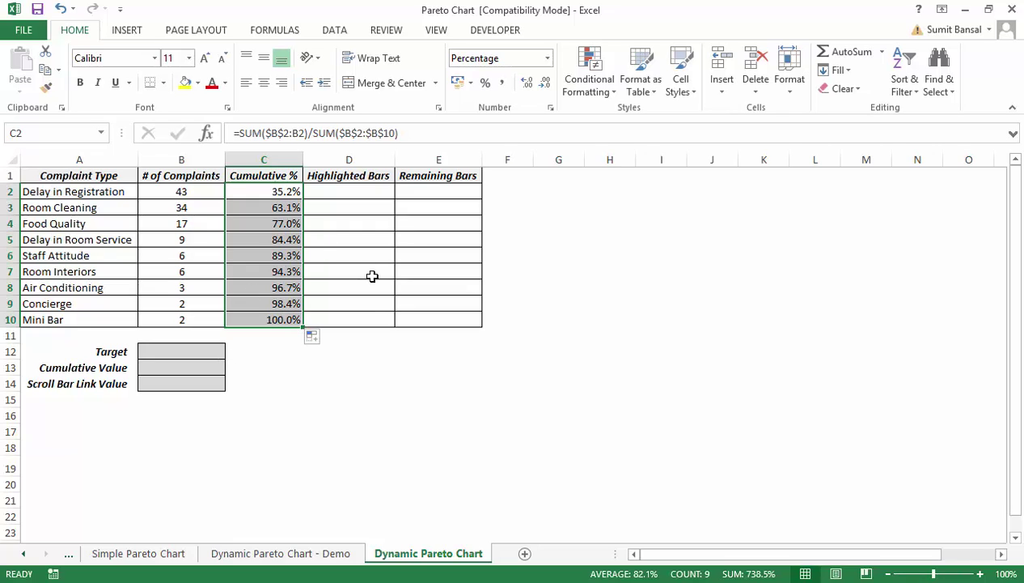
Check in the ribbon customization options that the Developer tab is enabled, and accept the options
click(167, 384)
click(193, 353)
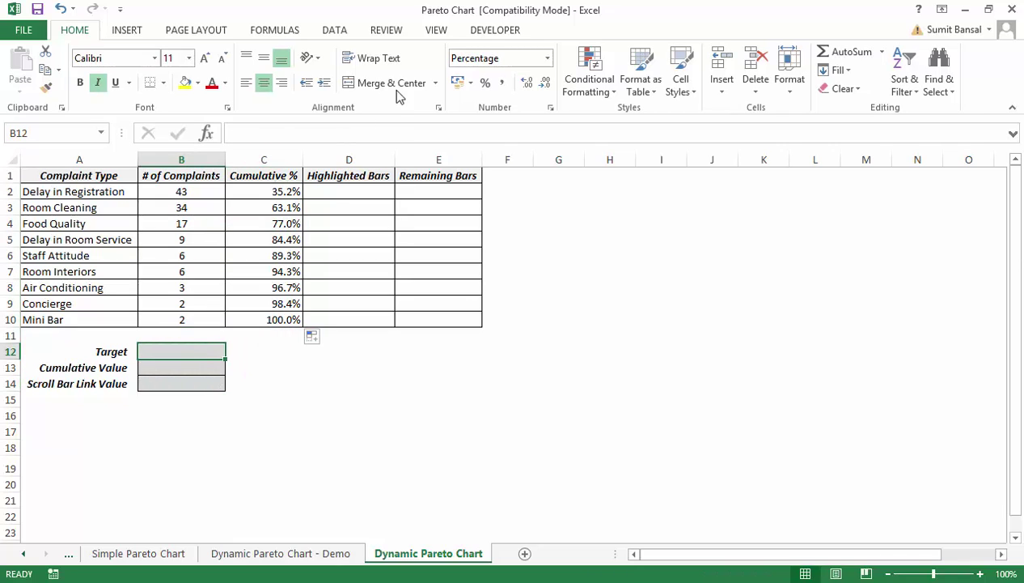
click(489, 35)
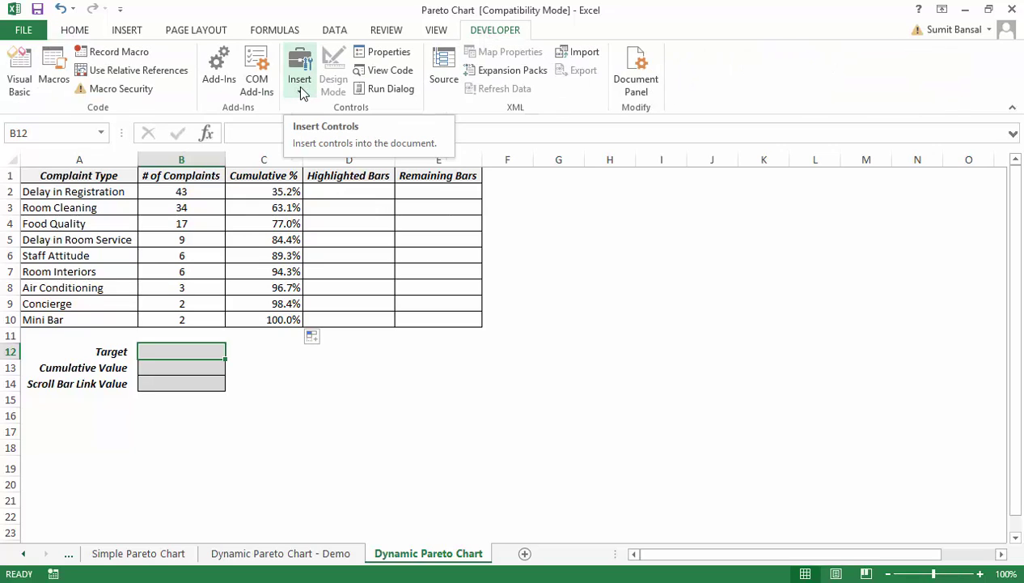
right_click(287, 34)
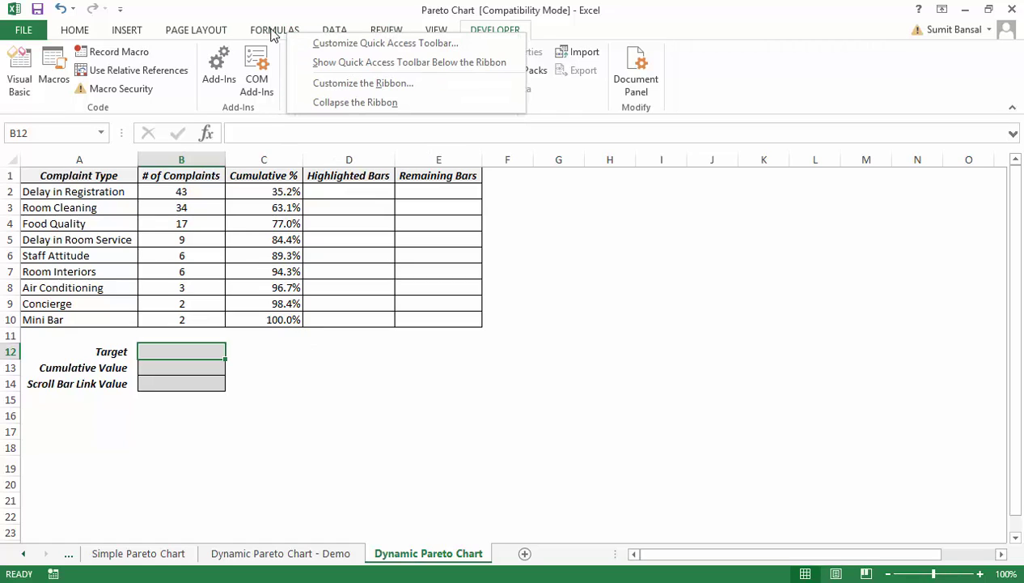
click(337, 83)
drag(580, 32, 521, 45)
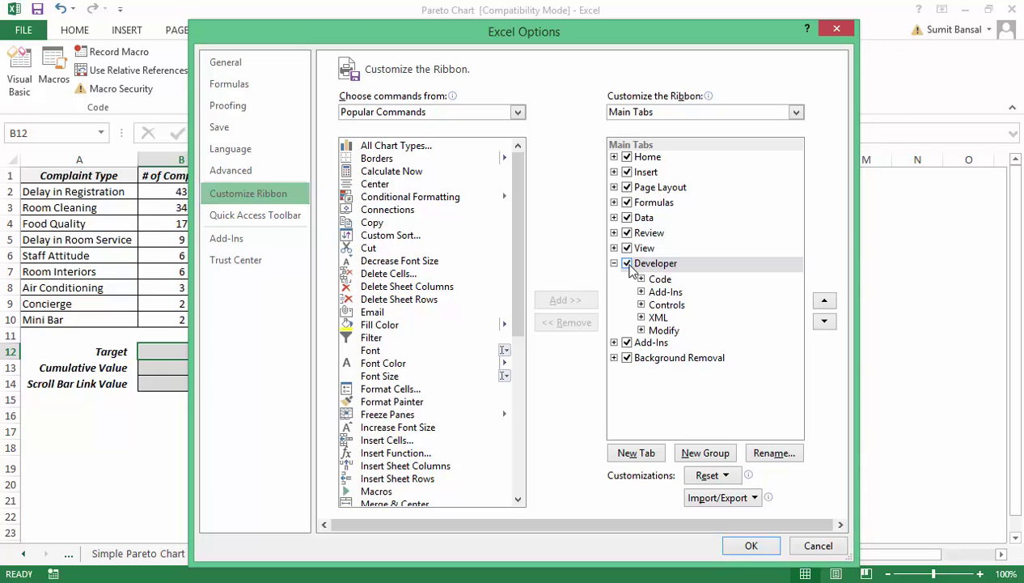
click(750, 546)
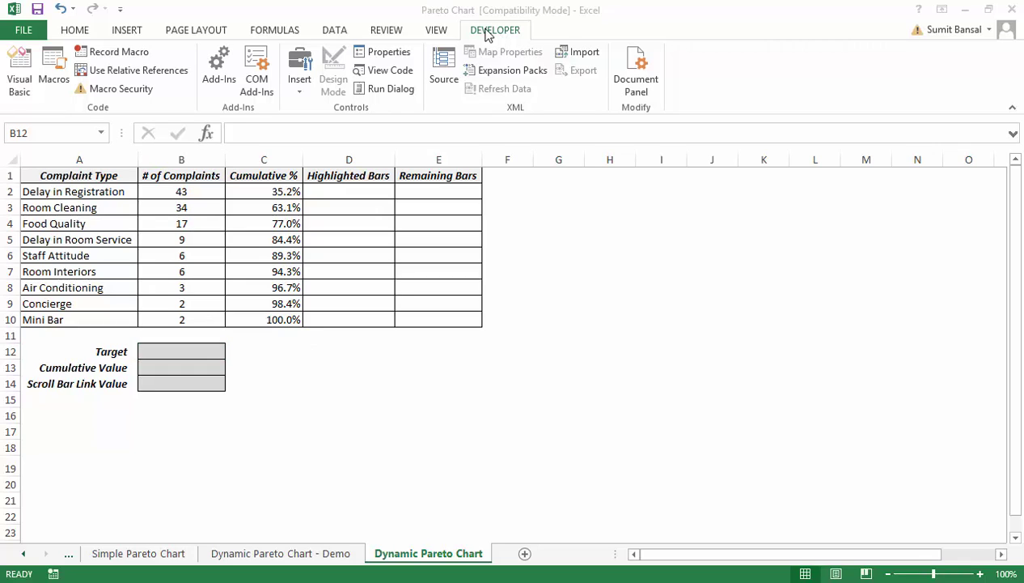
Insert a scroll bar form control on the empty area below the complaints table
click(301, 90)
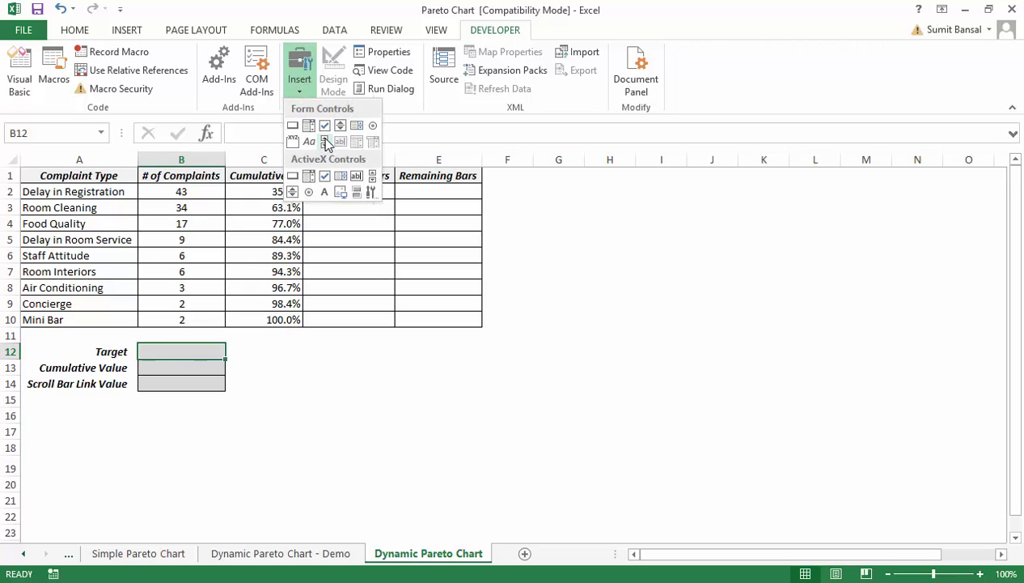
click(325, 141)
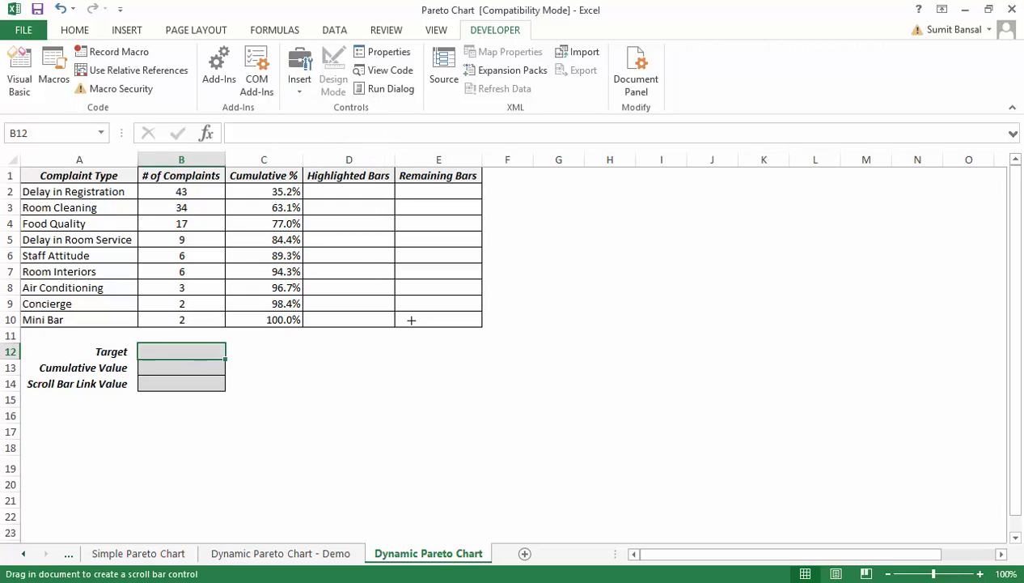
click(405, 384)
Reshape the scroll bar into a thin horizontal bar and move it beside the target cells, around rows 13 and 14
scroll(531, 378, down, 2)
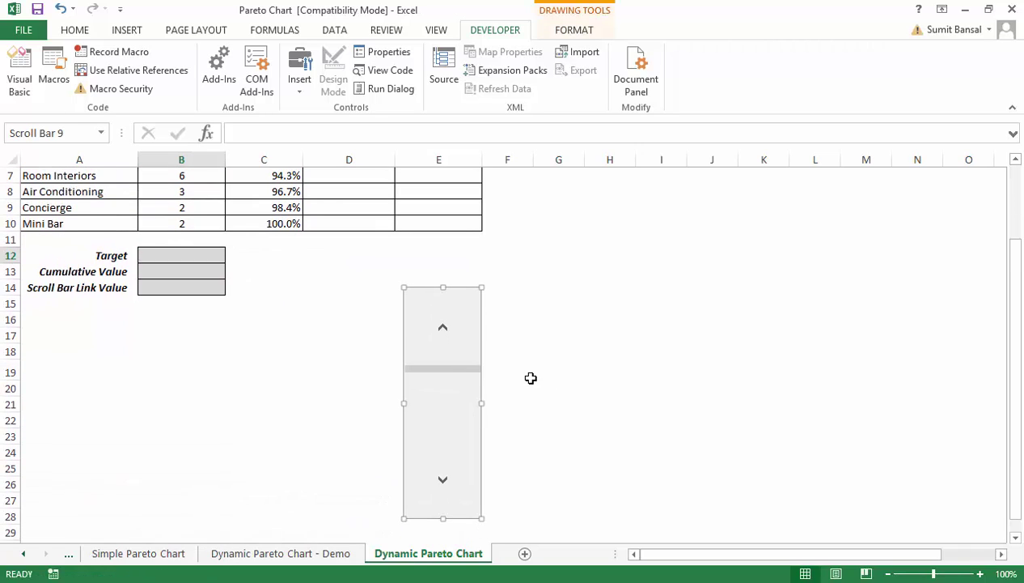
drag(481, 403, 716, 356)
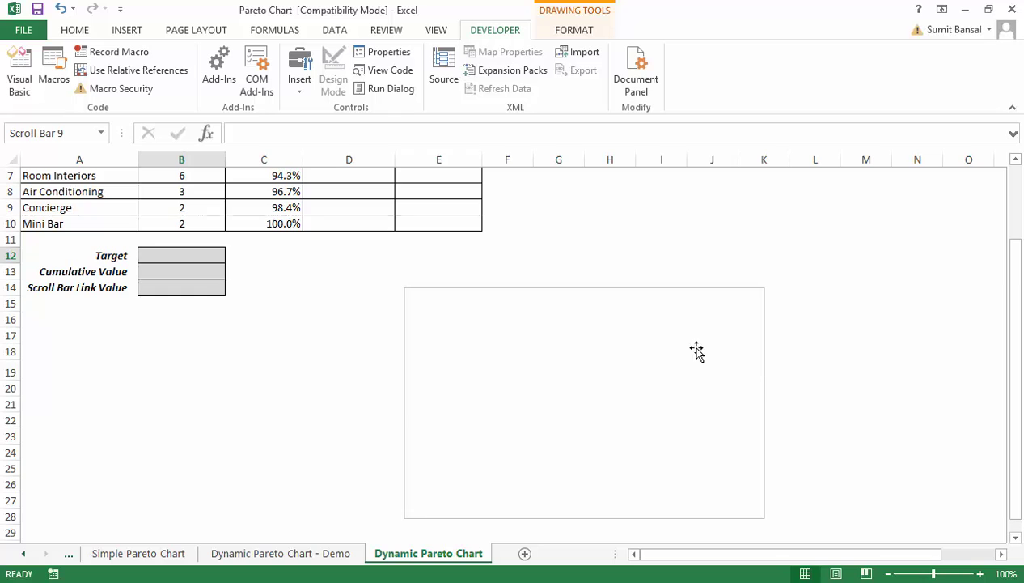
drag(583, 291, 535, 329)
scroll(534, 390, up, 2)
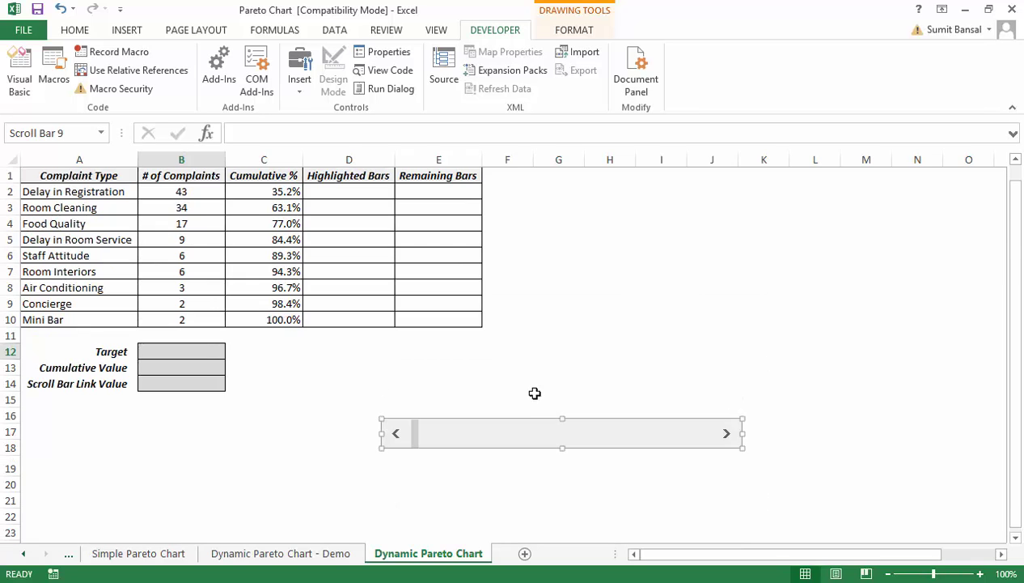
drag(559, 421, 556, 431)
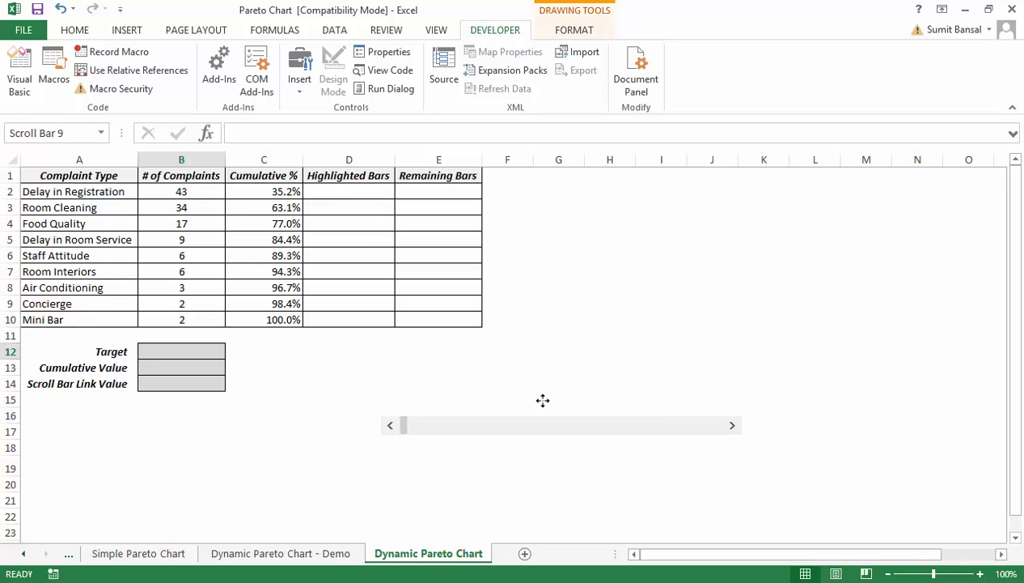
drag(458, 435, 449, 376)
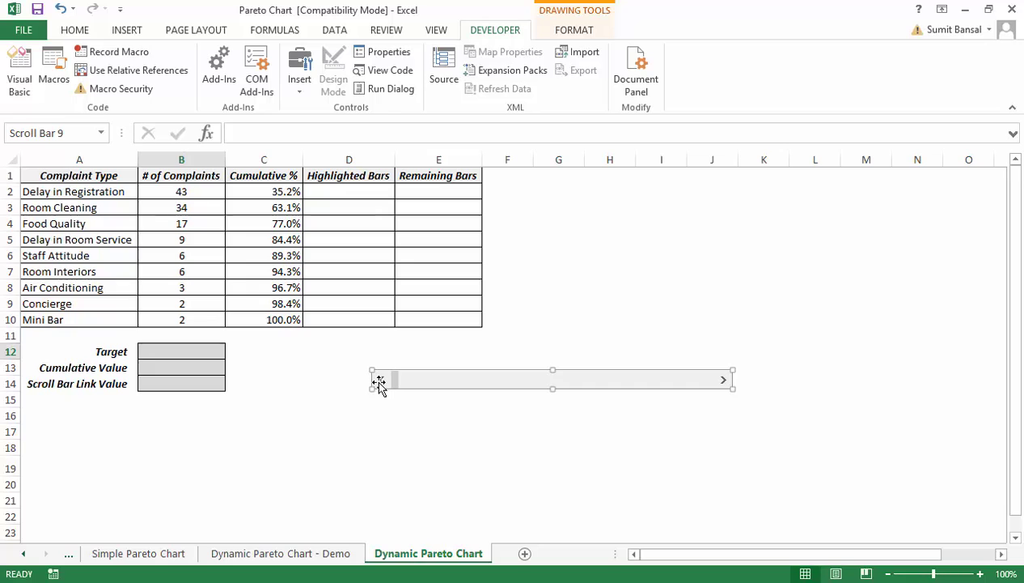
click(618, 337)
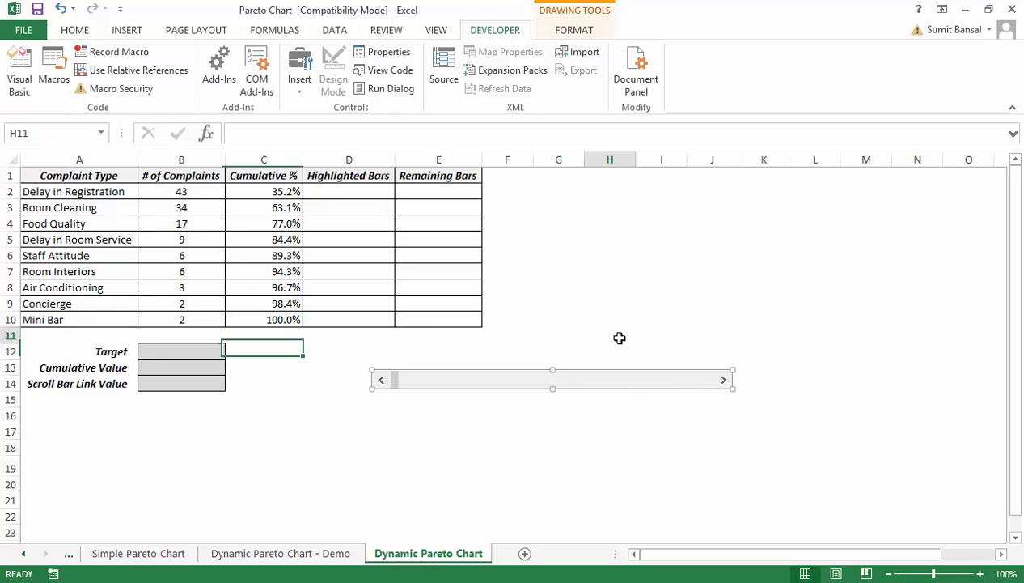
Format the scroll bar control with an incremental change of 5 and a cell link to $B$14
right_click(522, 382)
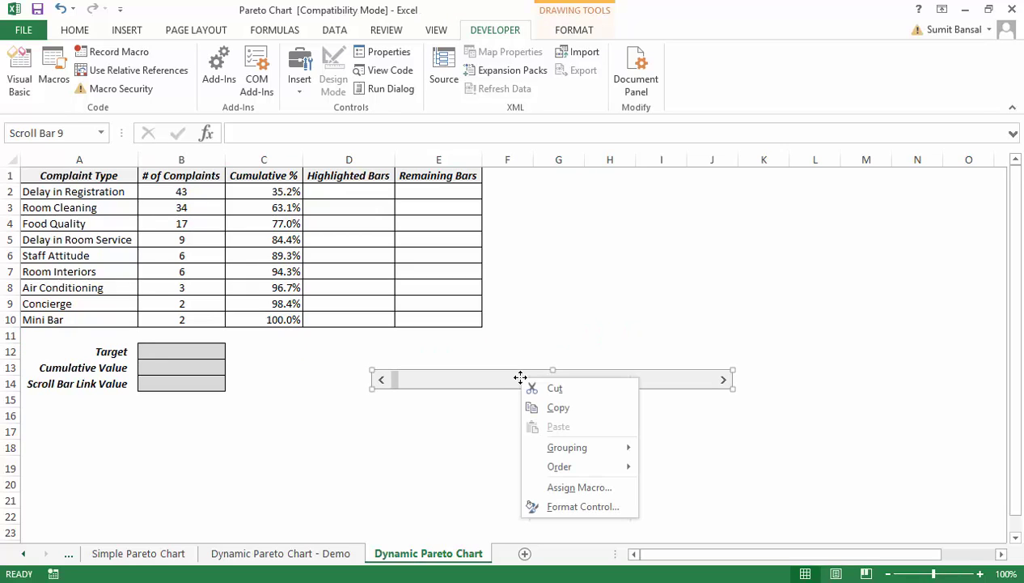
click(572, 507)
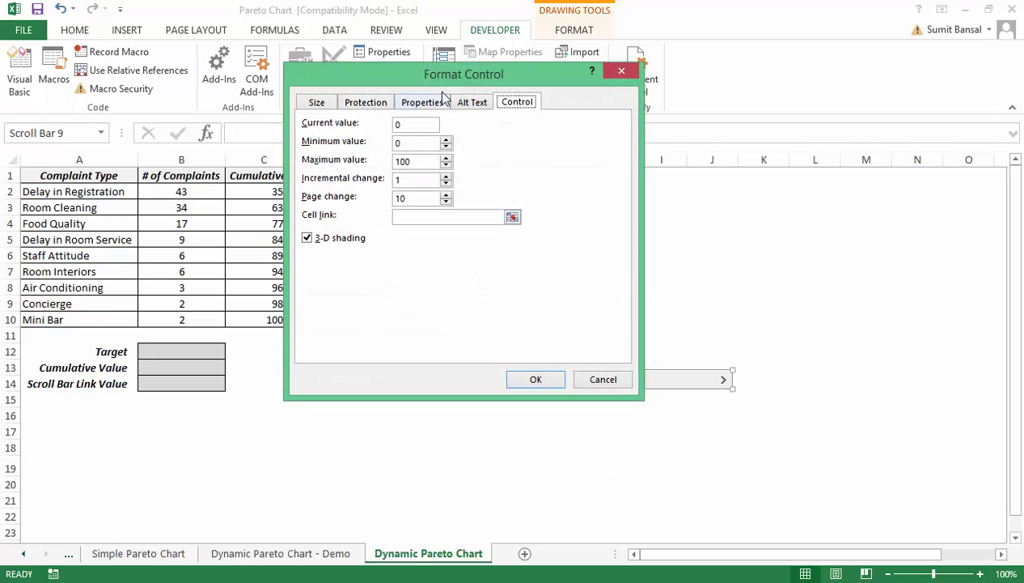
drag(441, 82, 507, 112)
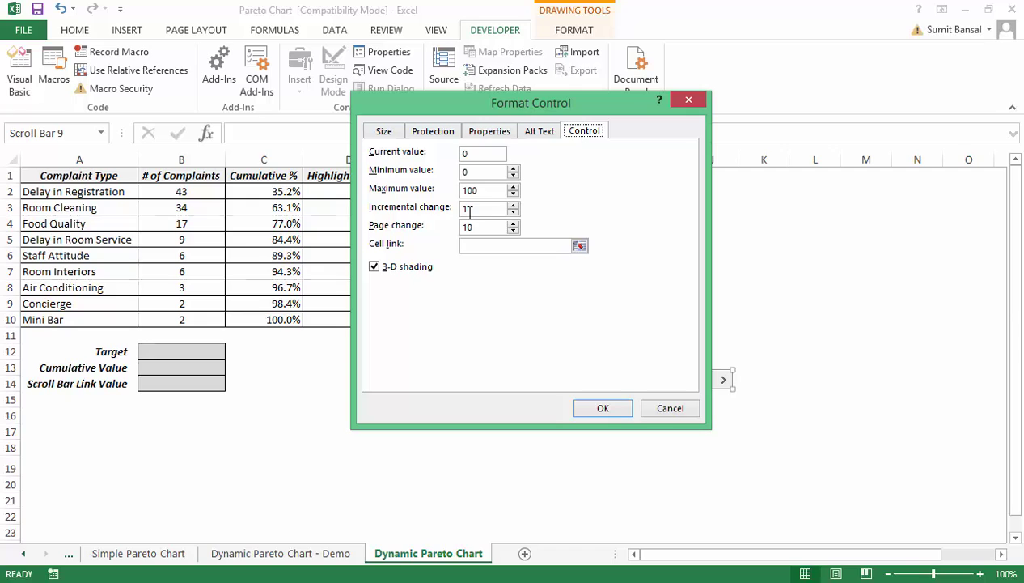
drag(469, 208, 455, 212)
text(5)
drag(503, 113, 590, 50)
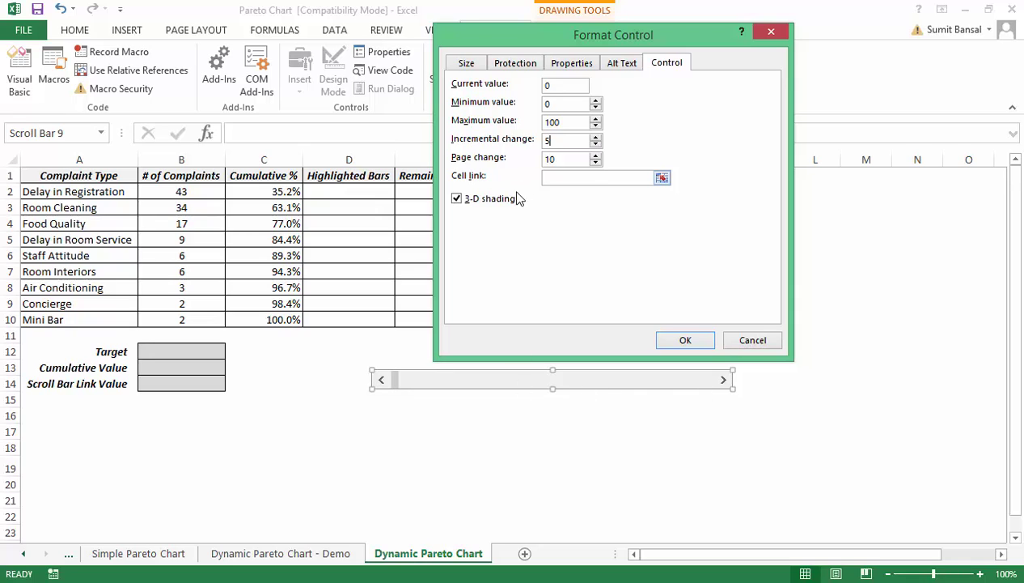
click(662, 180)
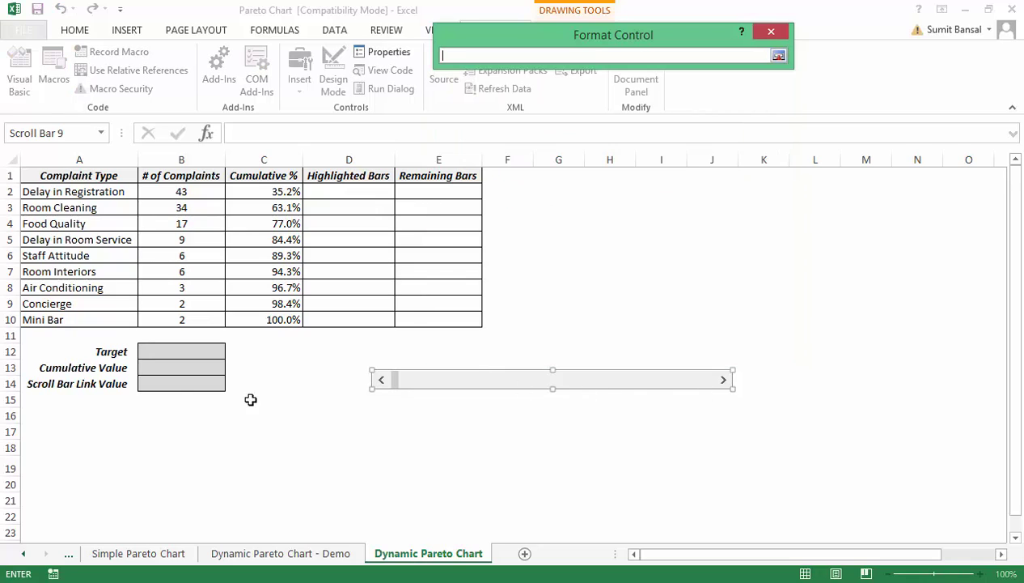
click(157, 386)
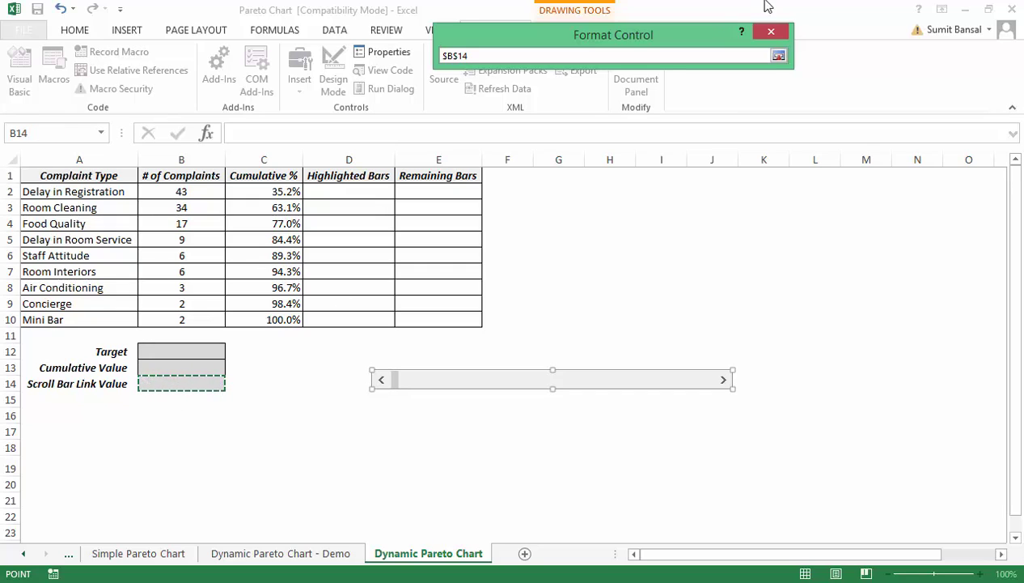
click(778, 57)
click(679, 341)
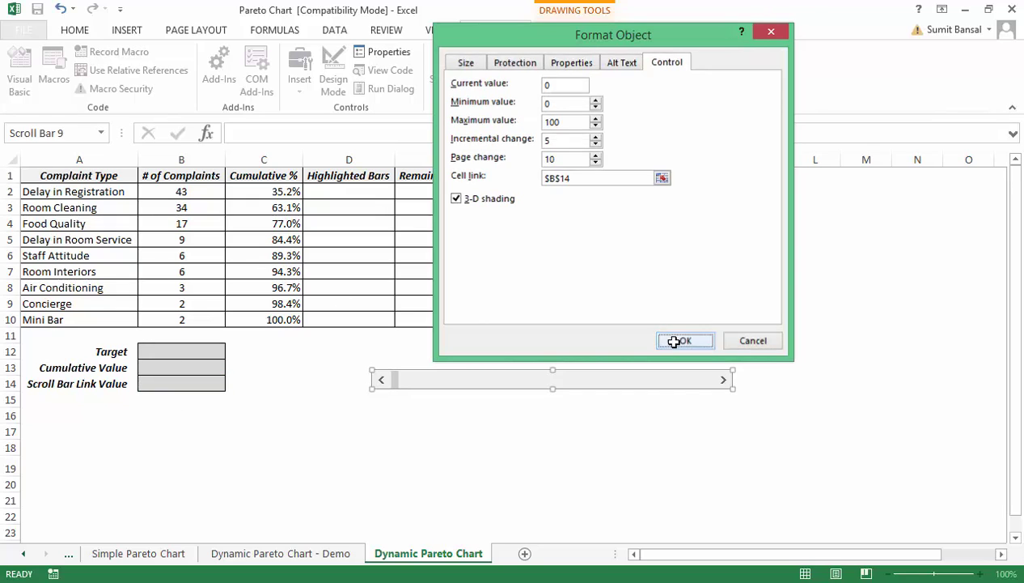
Enter =B14/100 in the Target cell B12 and use the scroll bar to raise the target to 10%
click(565, 425)
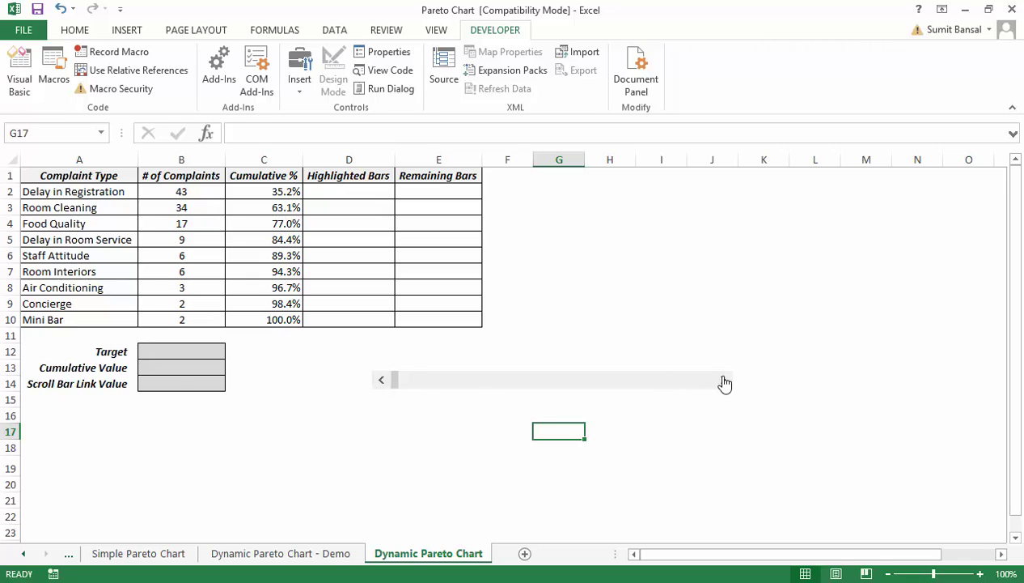
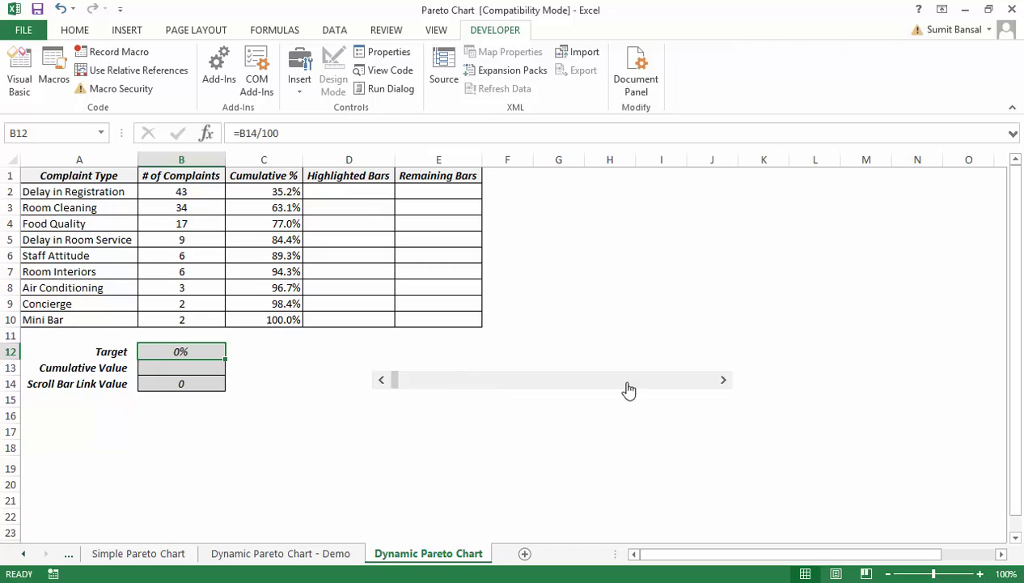
drag(720, 383, 354, 369)
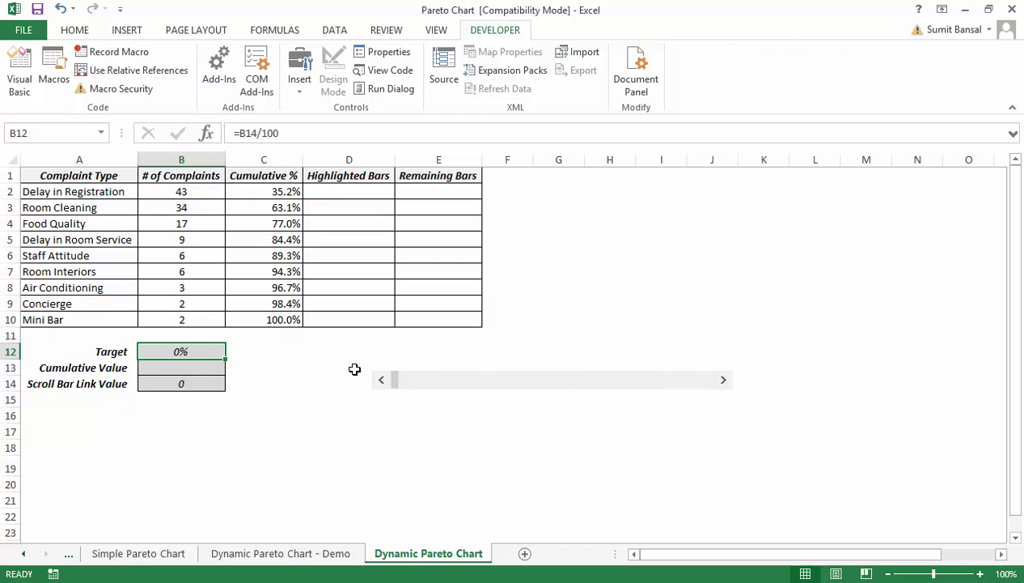
click(199, 368)
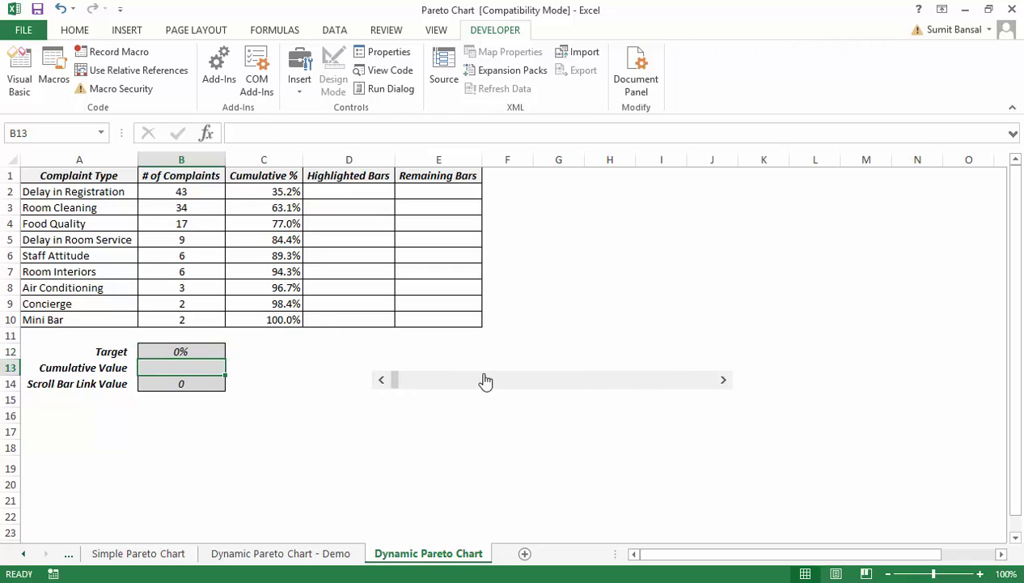
click(725, 382)
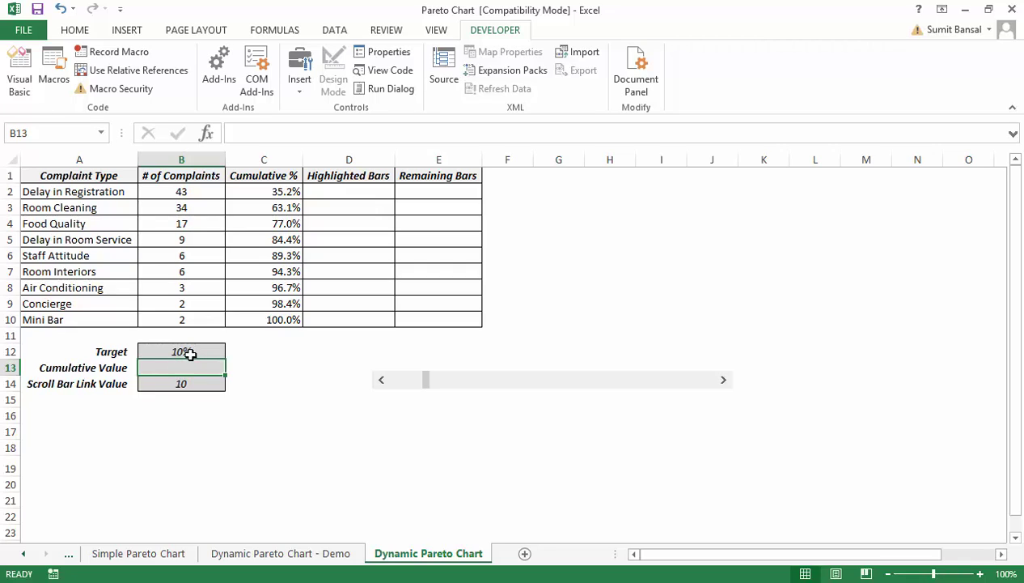
Select the Delay in Registration row and raise the target to 50% with the scroll bar
drag(108, 191, 251, 183)
click(724, 380)
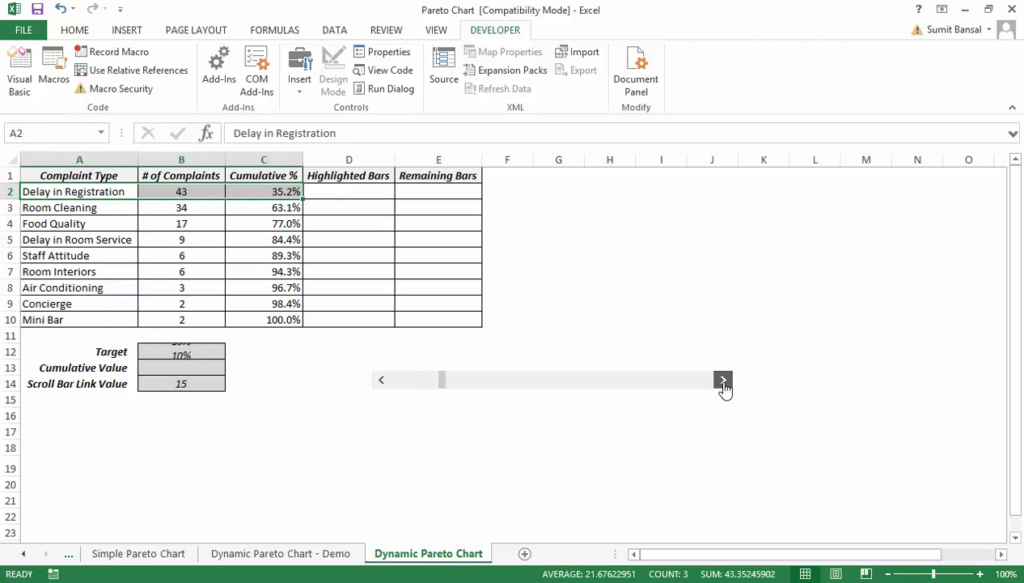
click(723, 379)
click(724, 379)
click(724, 380)
click(724, 380)
click(723, 379)
click(724, 379)
click(724, 380)
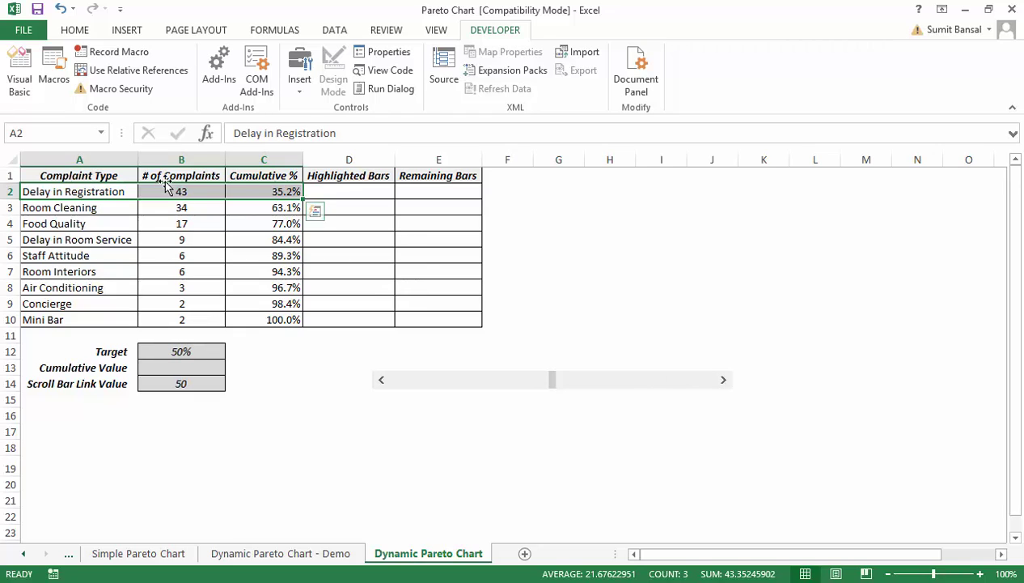
Raise the target to 70% with the scroll bar and highlight the top three complaint rows in A2:C4
click(107, 207)
drag(108, 194, 270, 191)
click(270, 207)
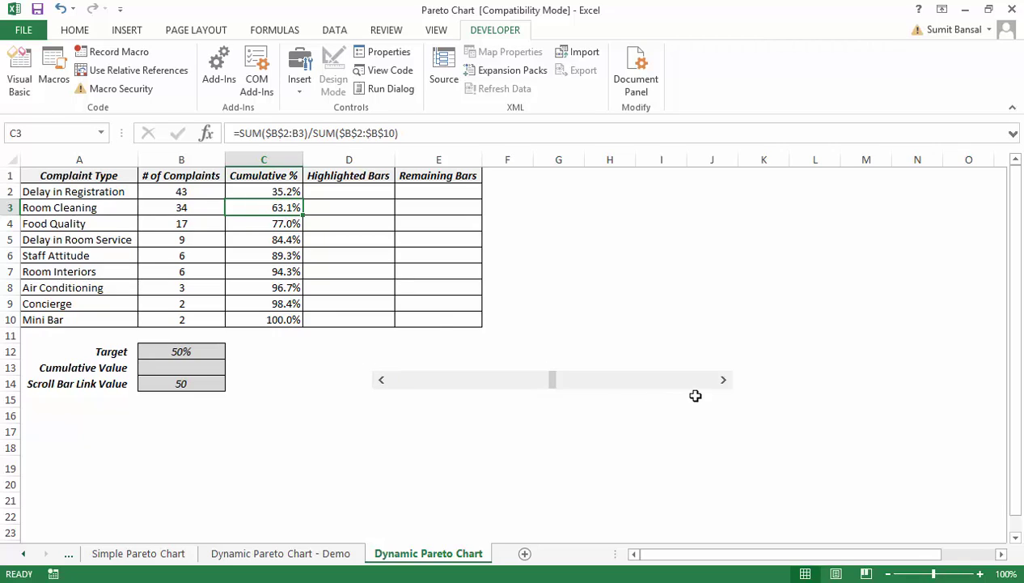
click(724, 382)
click(724, 382)
click(724, 381)
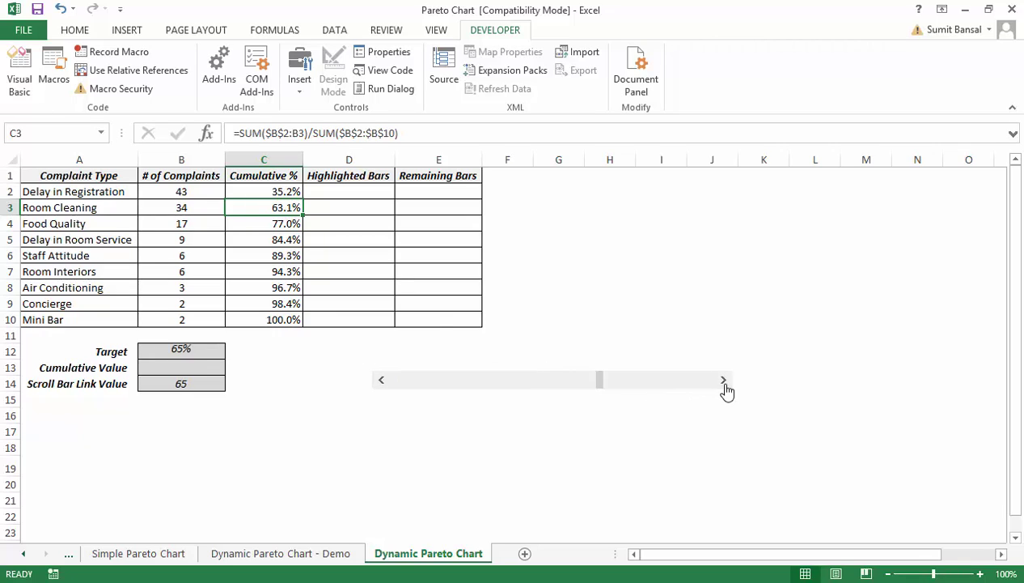
click(724, 382)
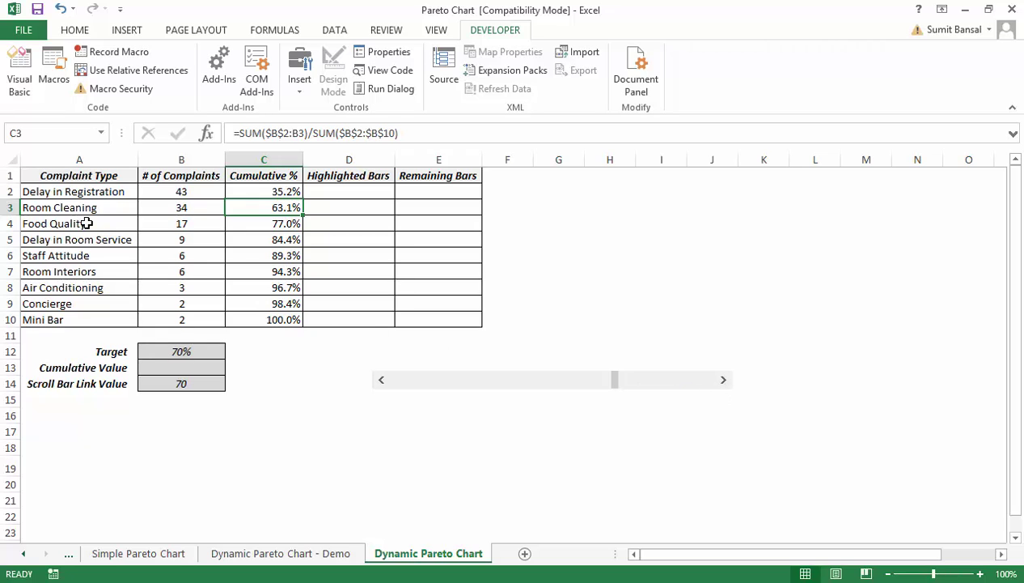
drag(69, 191, 267, 224)
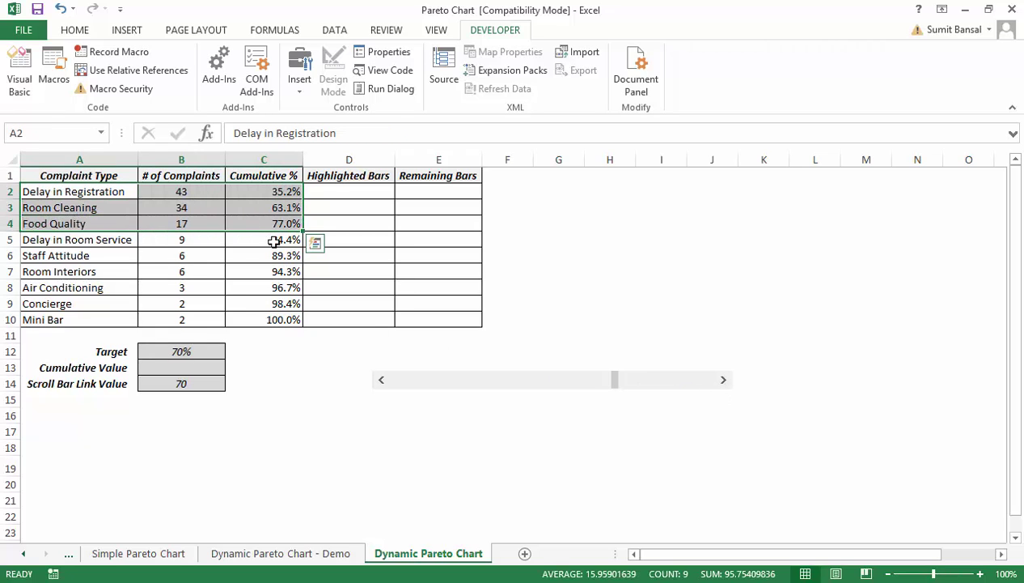
Enter =MATCH($B$12,$C$2:$C$10,1) in the Cumulative Value cell B13
click(185, 366)
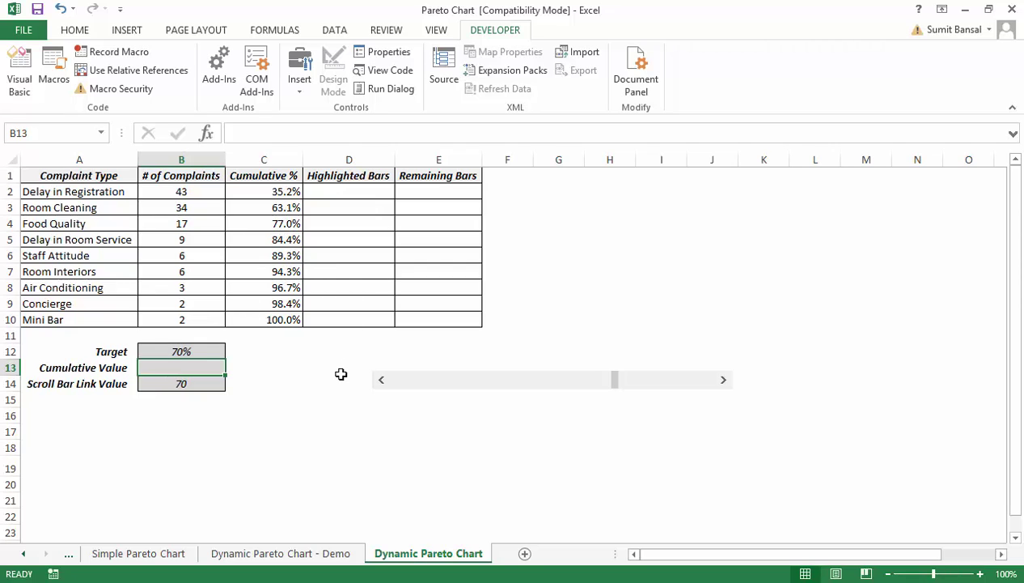
text(=mat)
key(Tab)
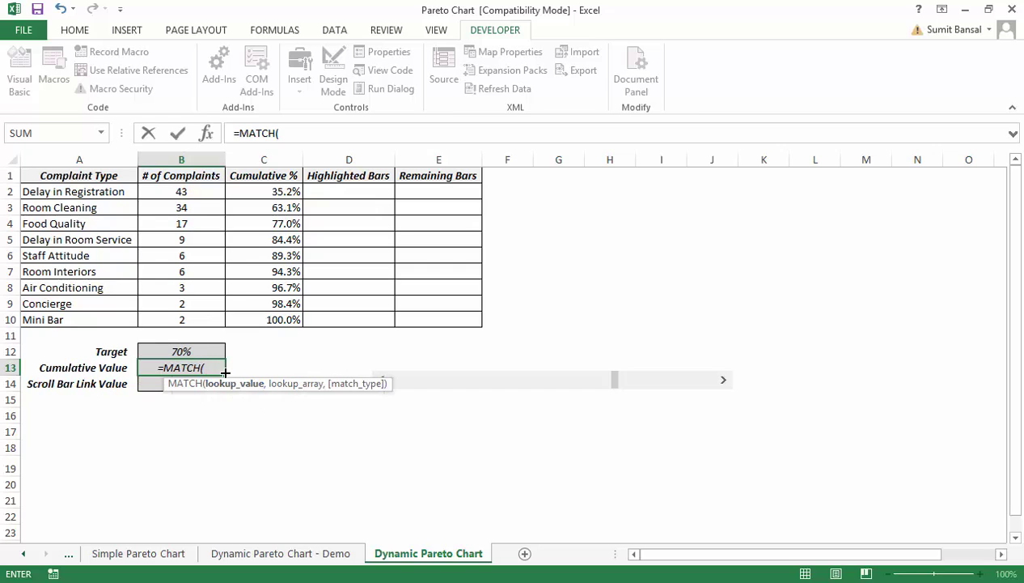
click(204, 351)
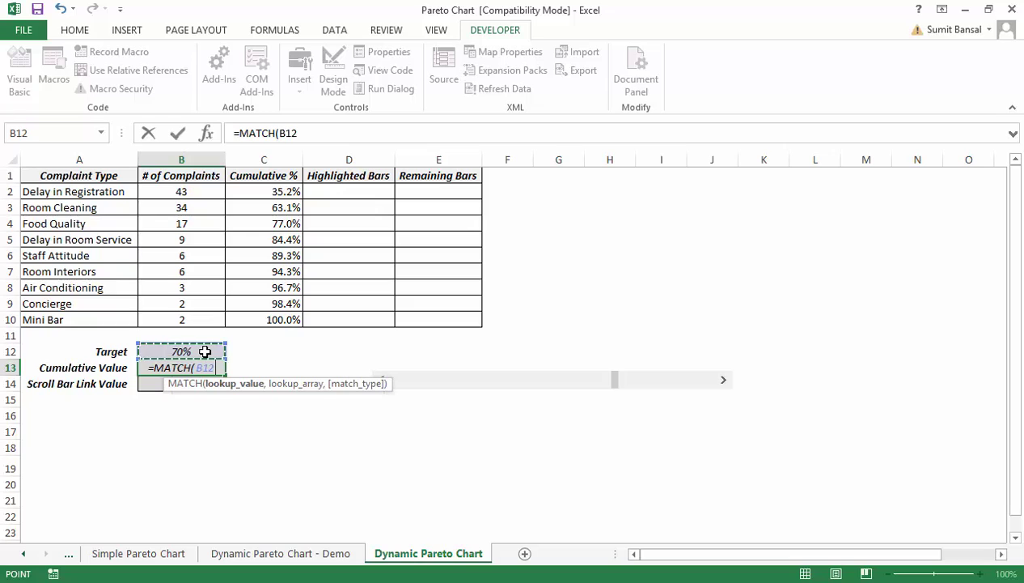
key(F4)
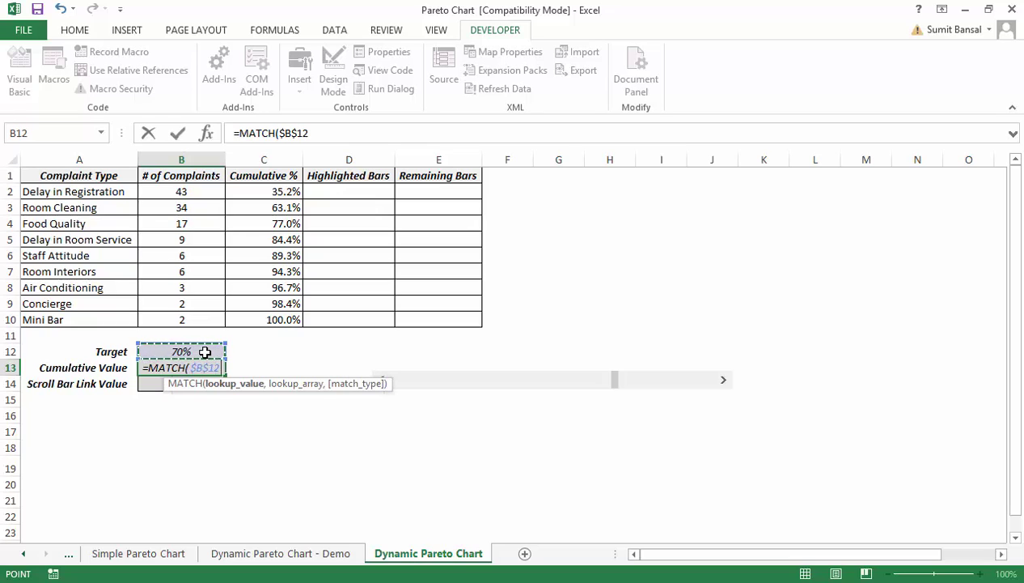
text(,)
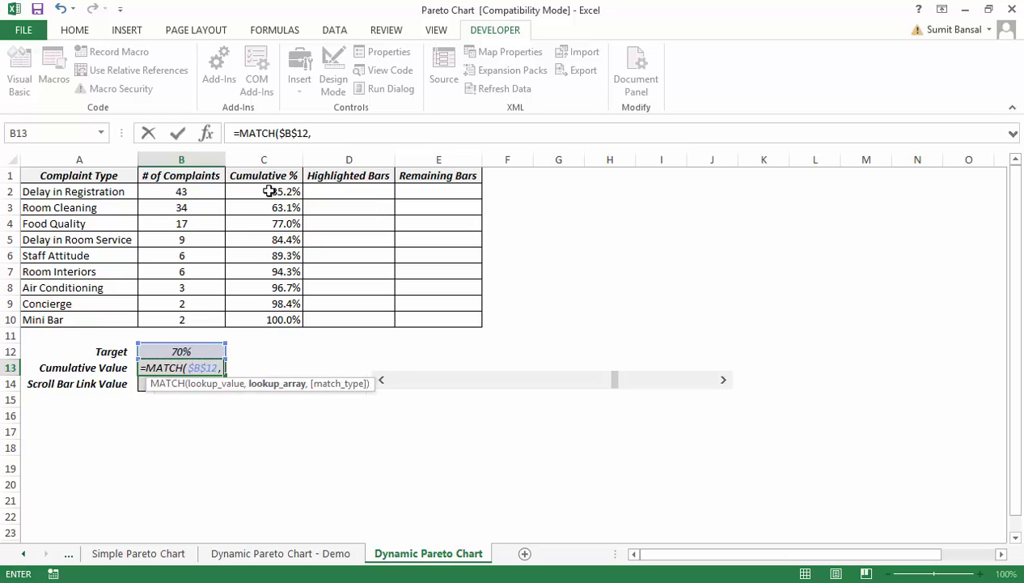
drag(270, 191, 274, 320)
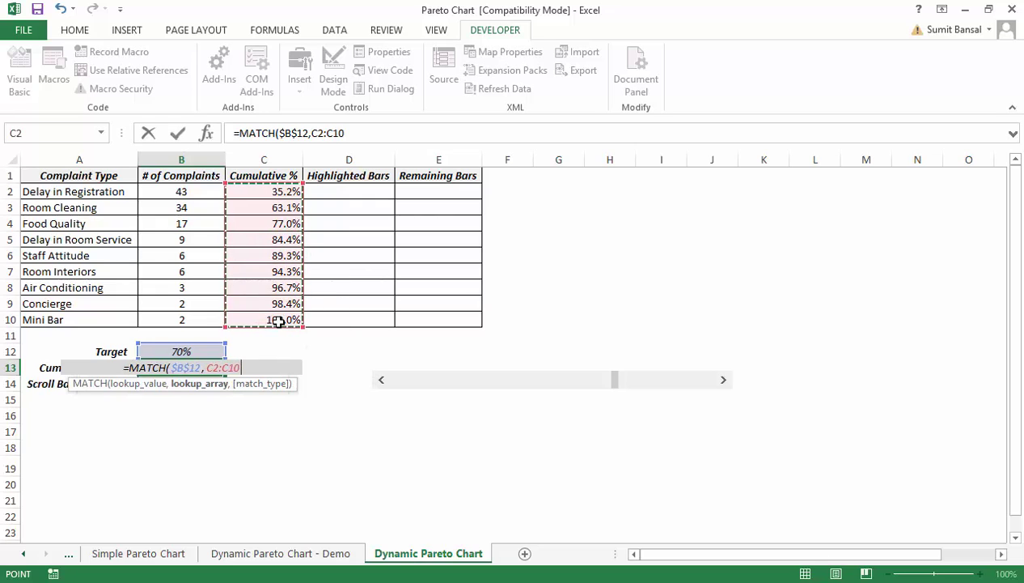
key(F4)
text(,)
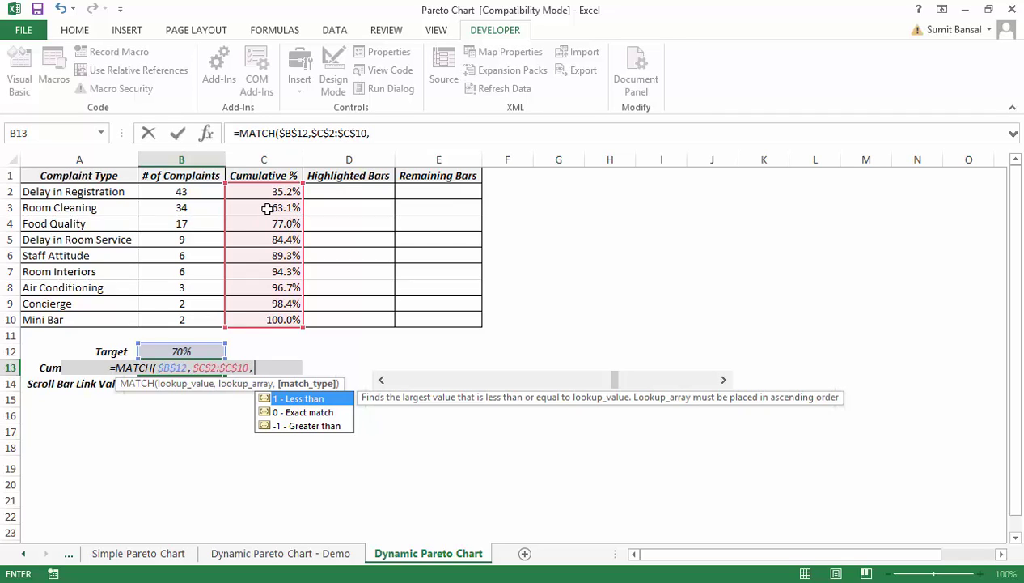
text(1))
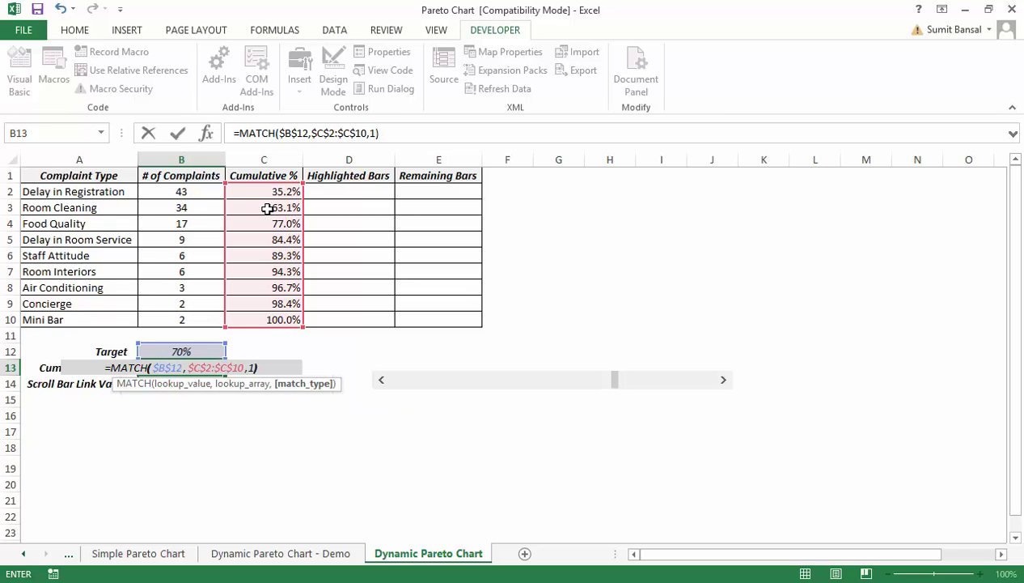
key(Return)
key(Up)
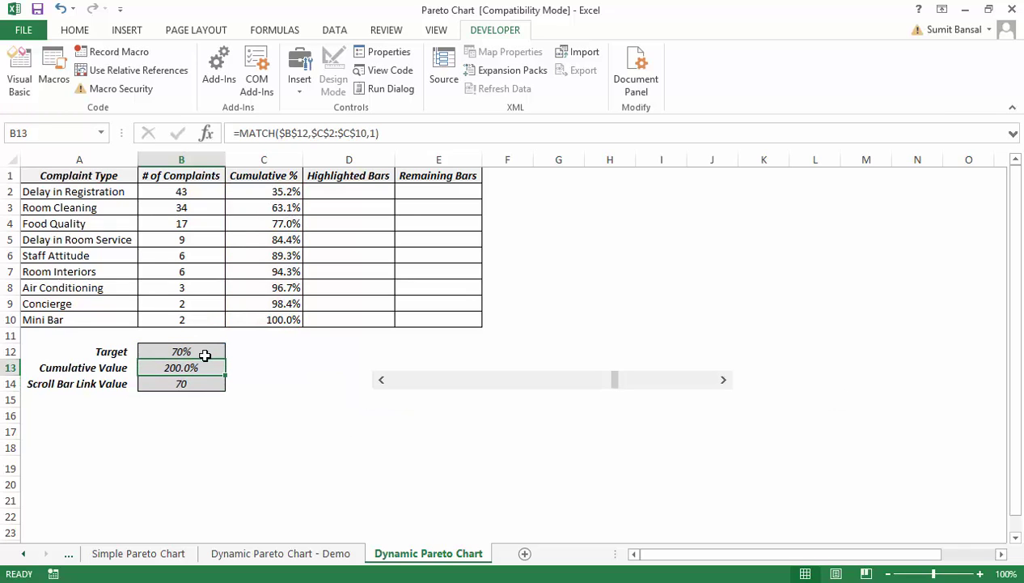
Format the Cumulative Value cell B13 as a Number with 0 decimal places
key(ctrl+1)
click(436, 88)
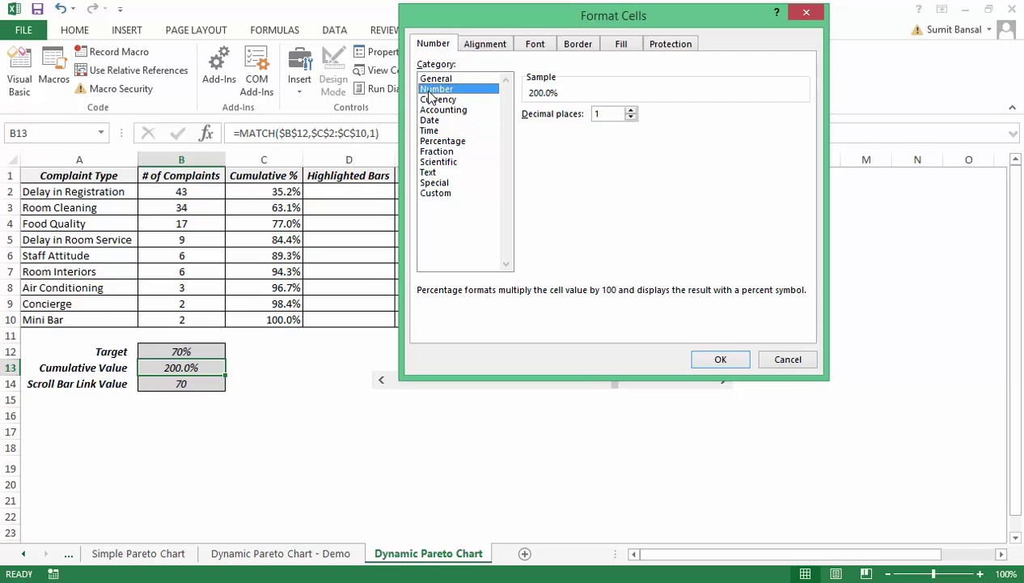
click(631, 119)
click(720, 359)
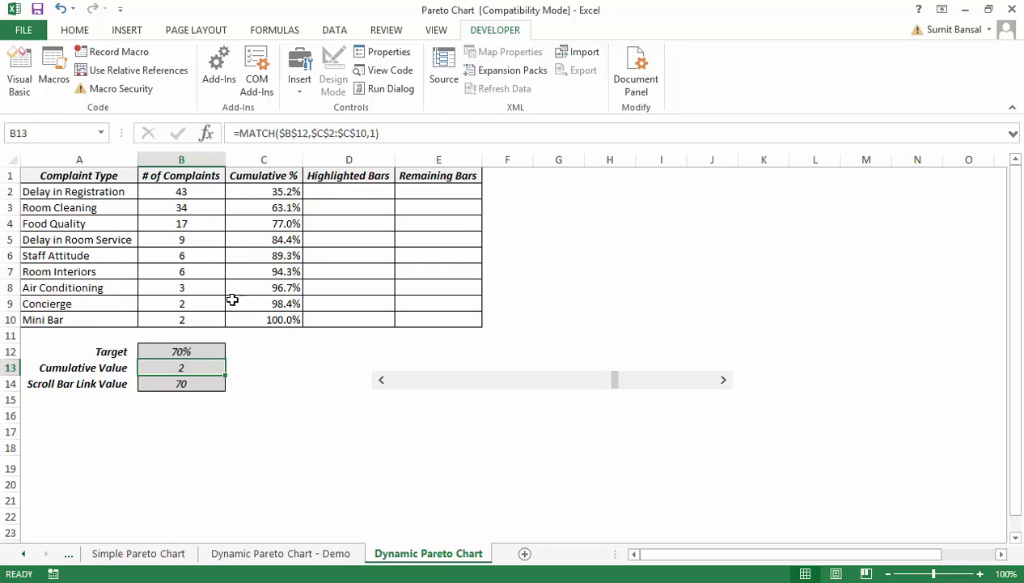
Add 1 to the MATCH result in B13, making the formula =MATCH($B$12,$C$2:$C$10,1)+1
click(247, 207)
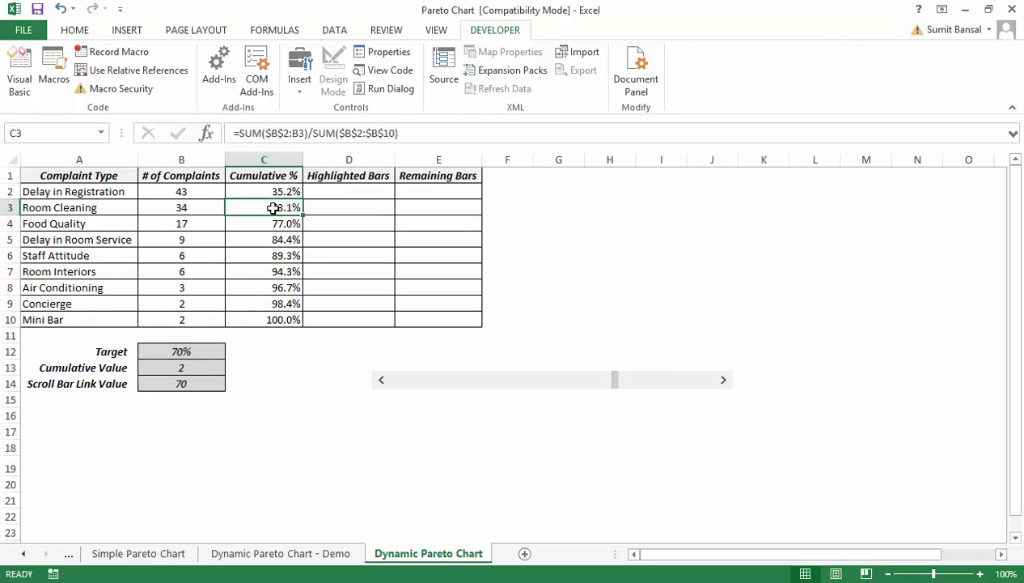
click(200, 369)
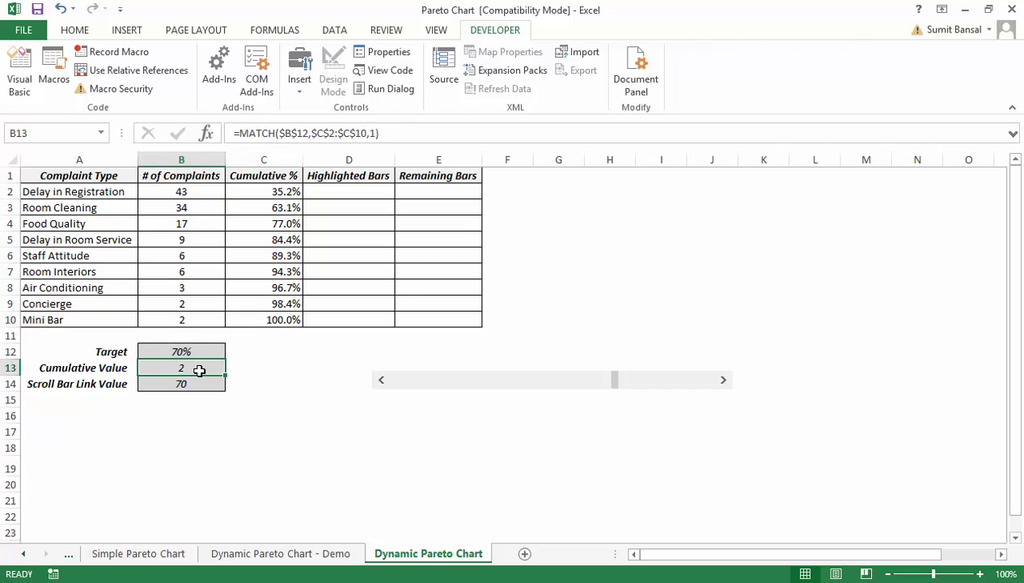
double_click(199, 370)
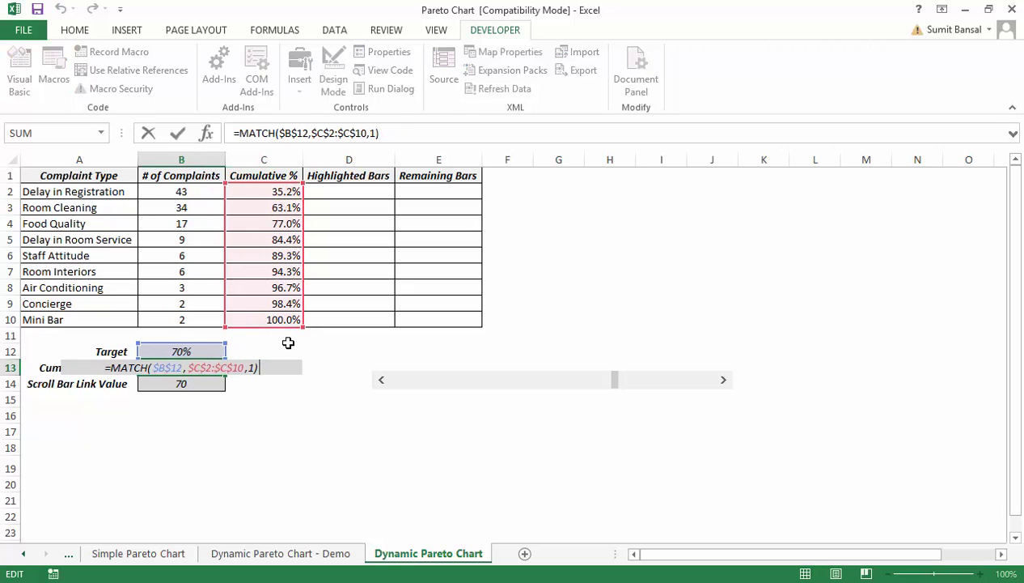
text(+1)
key(Return)
key(Up)
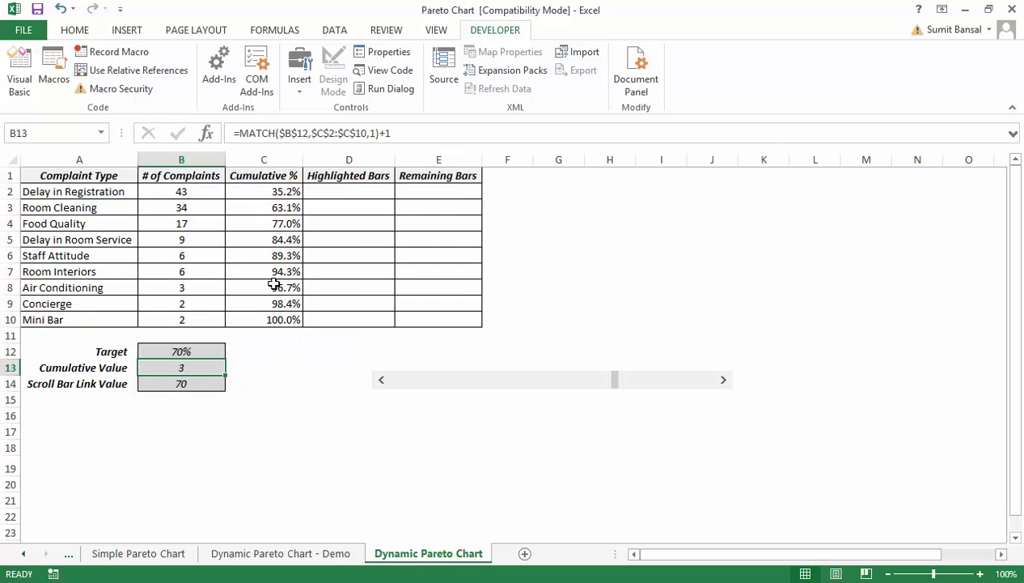
Insert the INDEX function in front of MATCH in the B13 formula
key(F2)
key(Left)
key(Left)
key(Left)
key(Left)
key(Left)
key(Left)
key(Left)
key(Left)
key(Left)
key(Left)
key(Left)
key(Left)
key(Left)
key(Left)
key(Left)
key(Left)
key(Left)
key(Left)
key(Left)
key(Left)
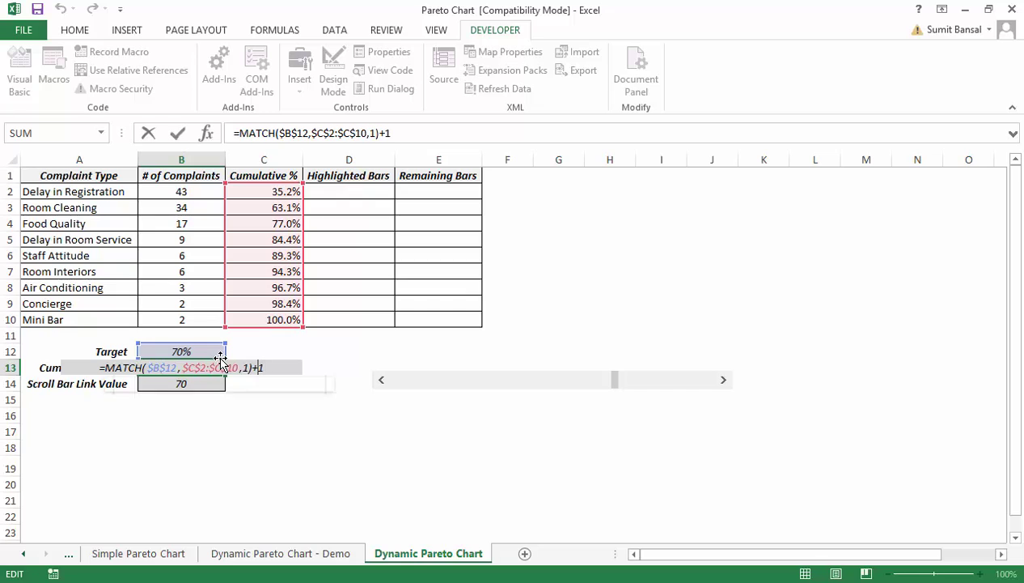
text(Inde)
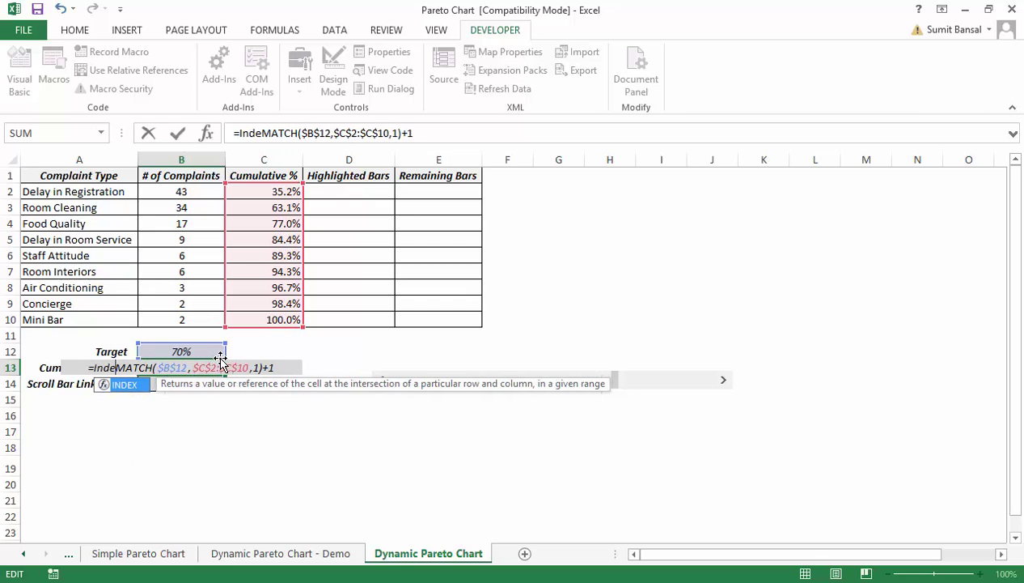
key(Tab)
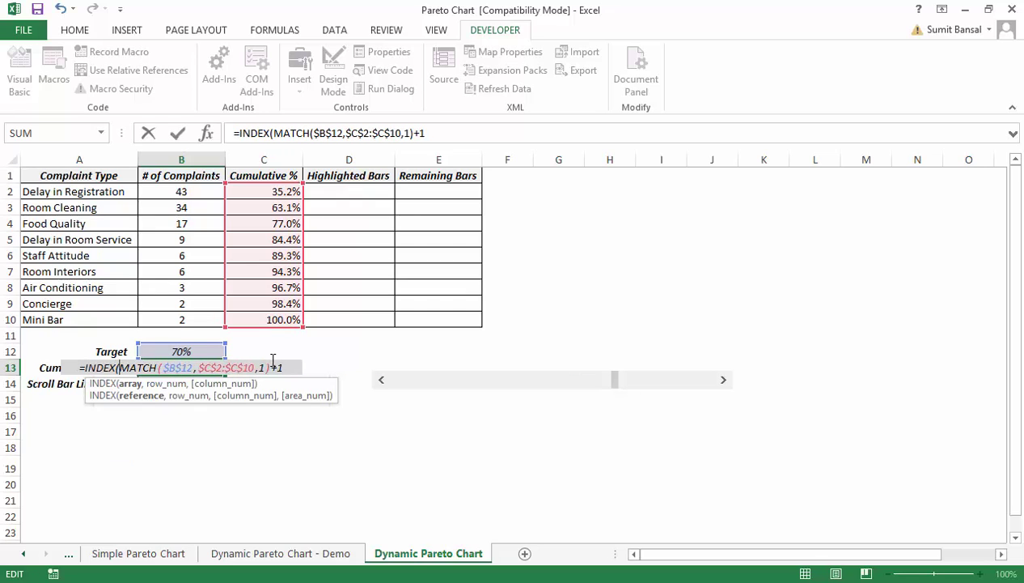
drag(232, 220, 251, 188)
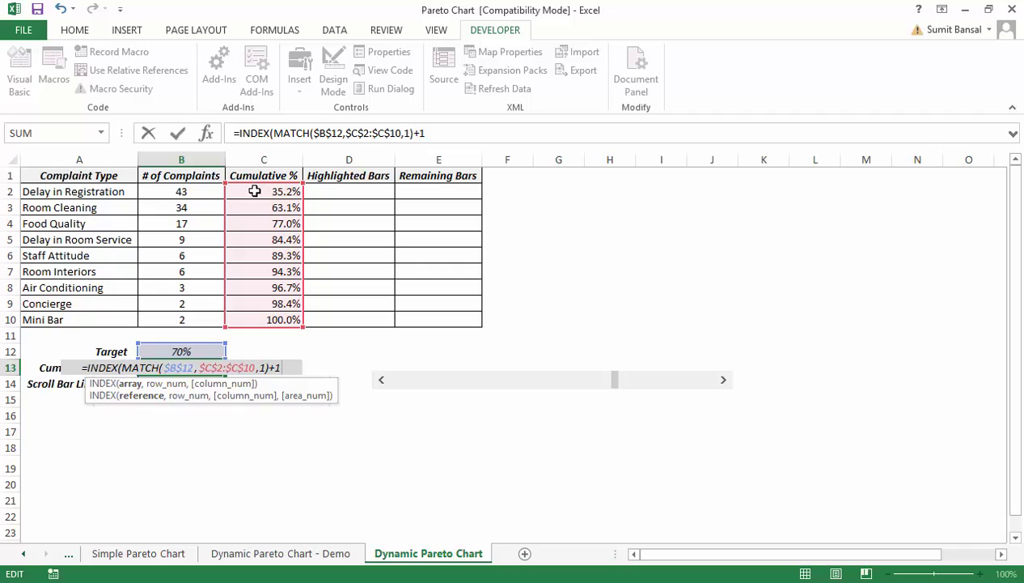
key(Return)
click(508, 342)
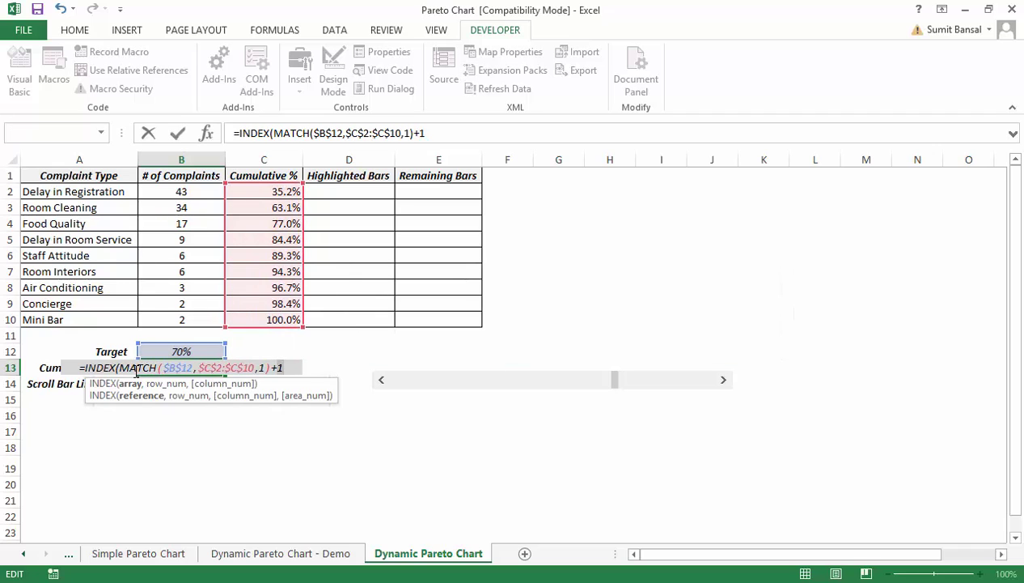
Give INDEX the array $C$2:$C$10 and complete B13 as =INDEX($C$2:$C$10,MATCH($B$12,$C$2:$C$10,1)+1)
drag(254, 191, 260, 314)
key(F4)
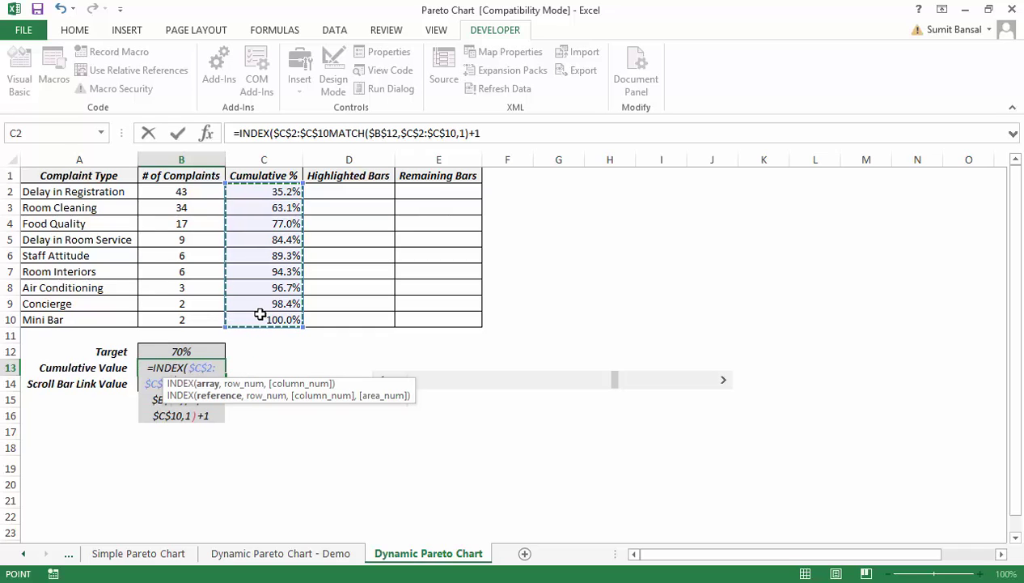
text(,)
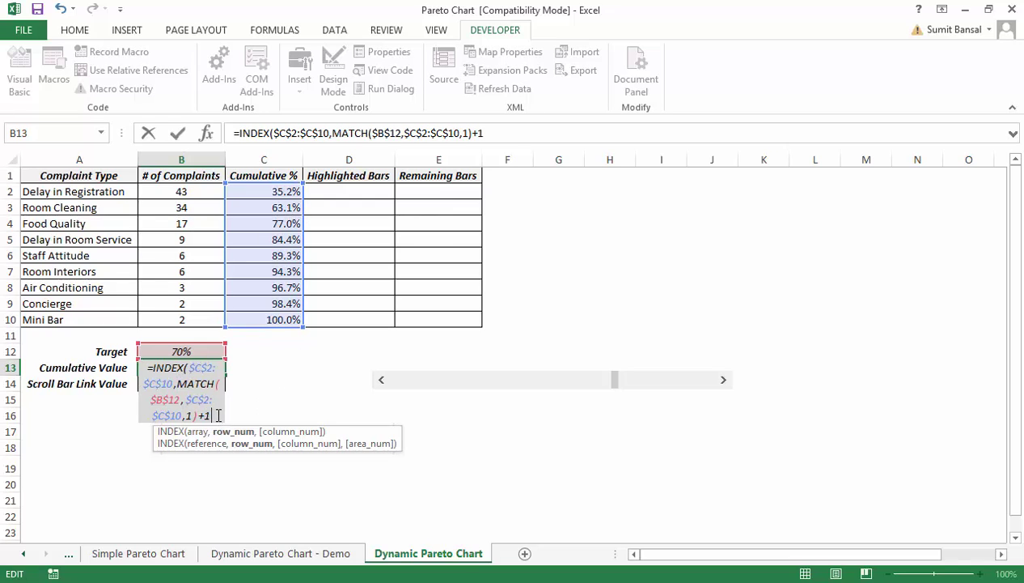
text(1)+1))
key(Return)
key(Up)
Format the Cumulative Value cell B13 as a Percentage with 1 decimal place
key(ctrl+1)
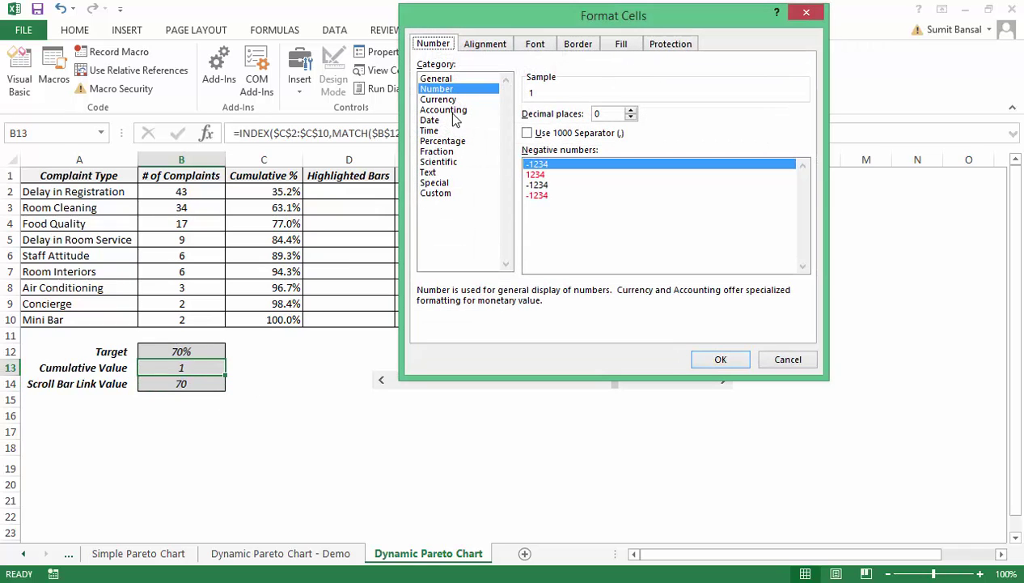
click(443, 141)
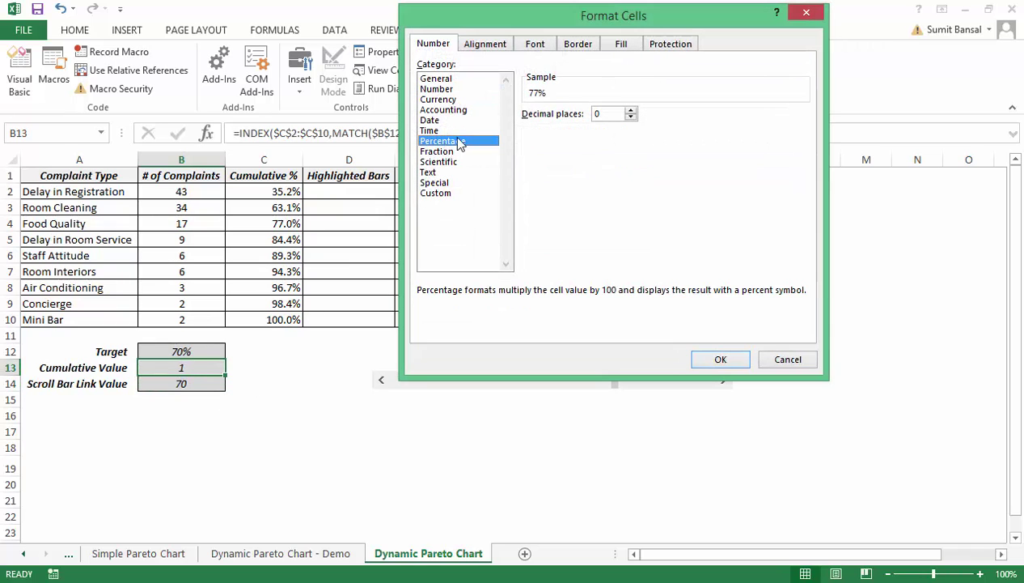
click(631, 111)
click(716, 358)
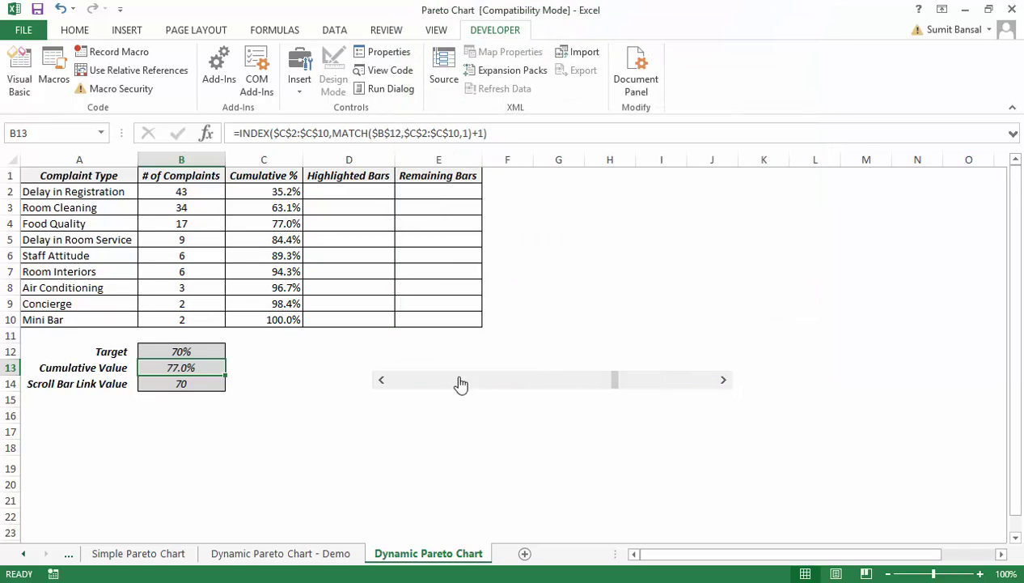
Test the Cumulative Value formula by moving the scroll-bar target up to 80% and back down to 30%
click(206, 351)
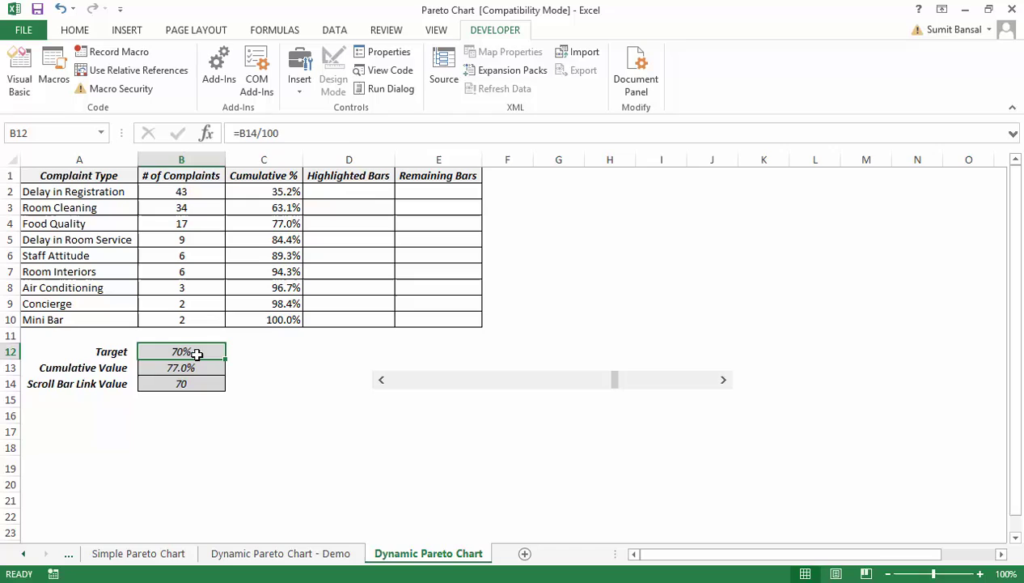
click(722, 380)
click(721, 386)
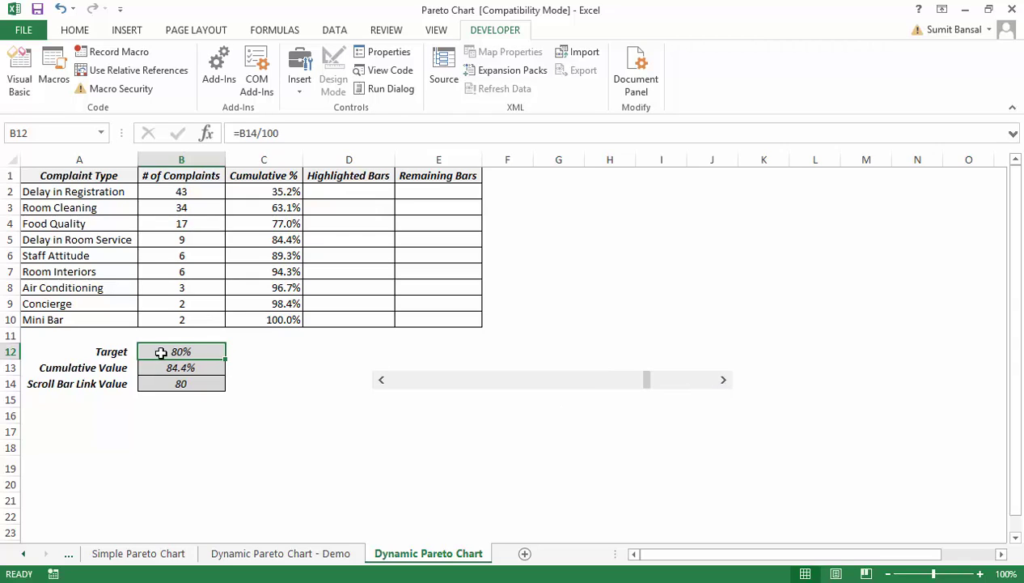
drag(252, 239, 279, 239)
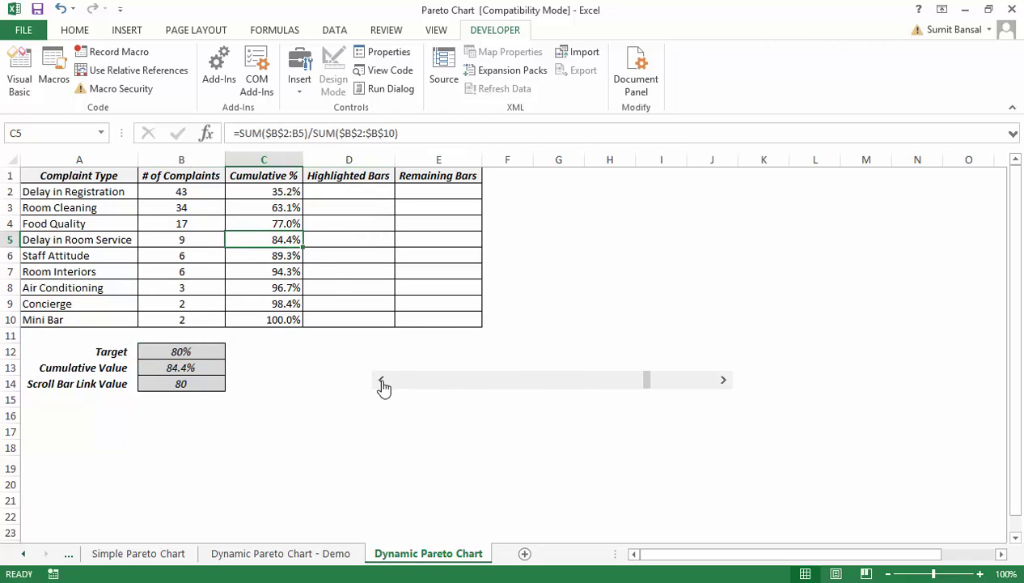
drag(381, 380, 383, 382)
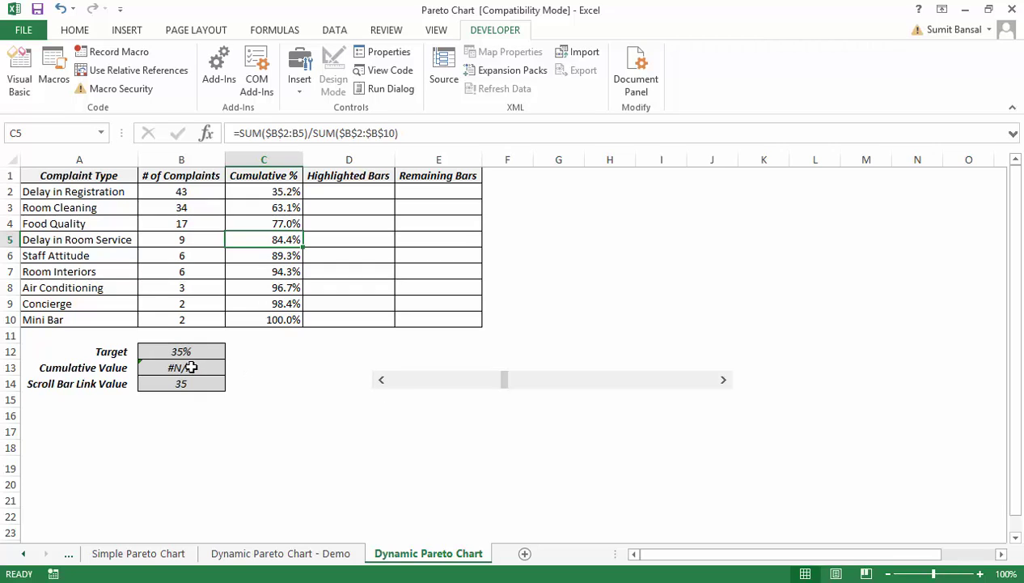
click(382, 379)
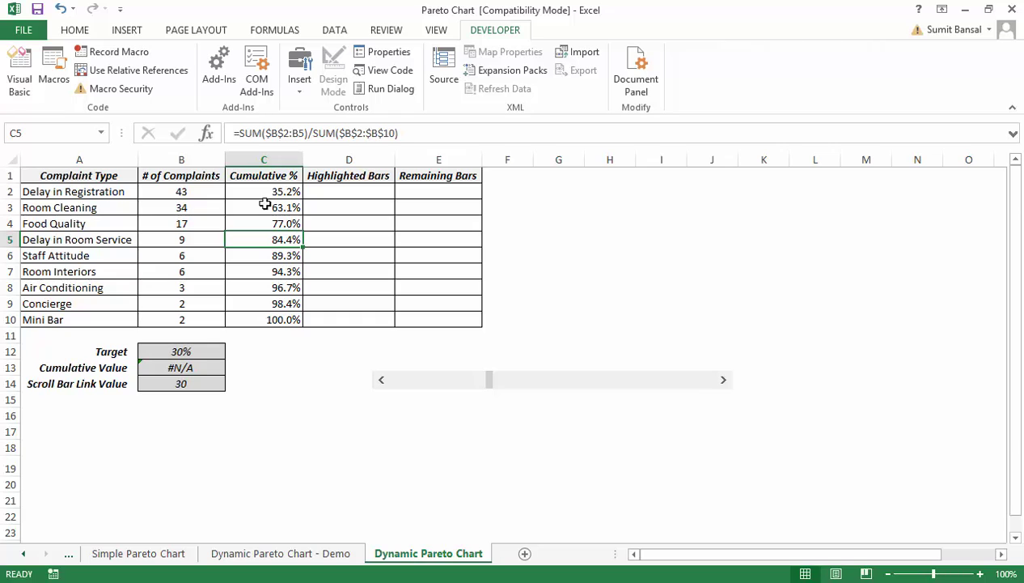
Open the Cumulative Value formula in B13 for editing, with the insertion point directly in front of INDEX
click(192, 362)
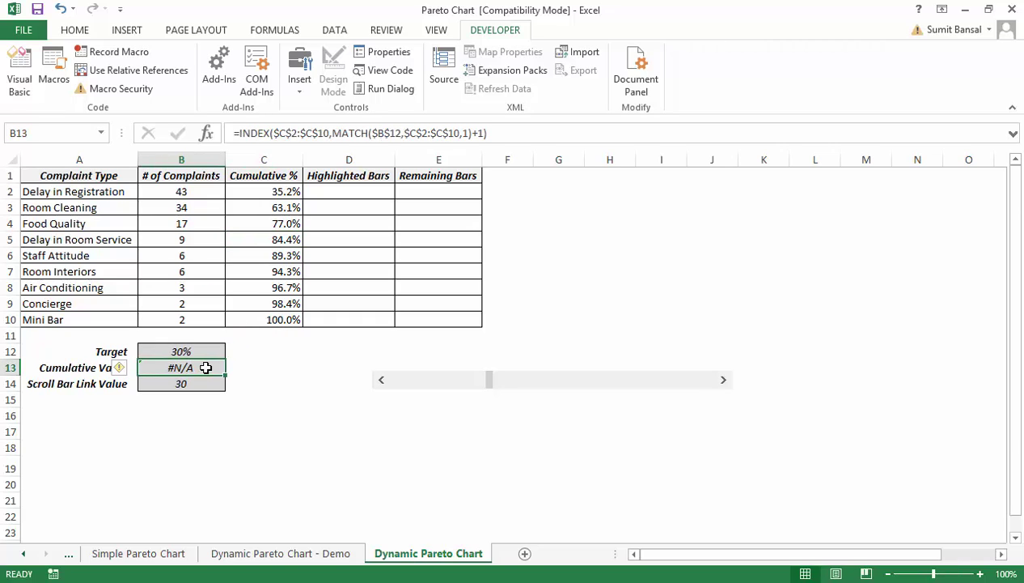
double_click(206, 367)
key(Left)
key(Left)
key(Left)
key(Left)
key(Left)
key(Left)
key(Left)
key(Left)
key(Left)
key(Left)
key(Left)
key(Left)
key(Left)
key(Left)
key(Left)
key(Left)
key(Left)
key(Left)
key(Left)
key(Left)
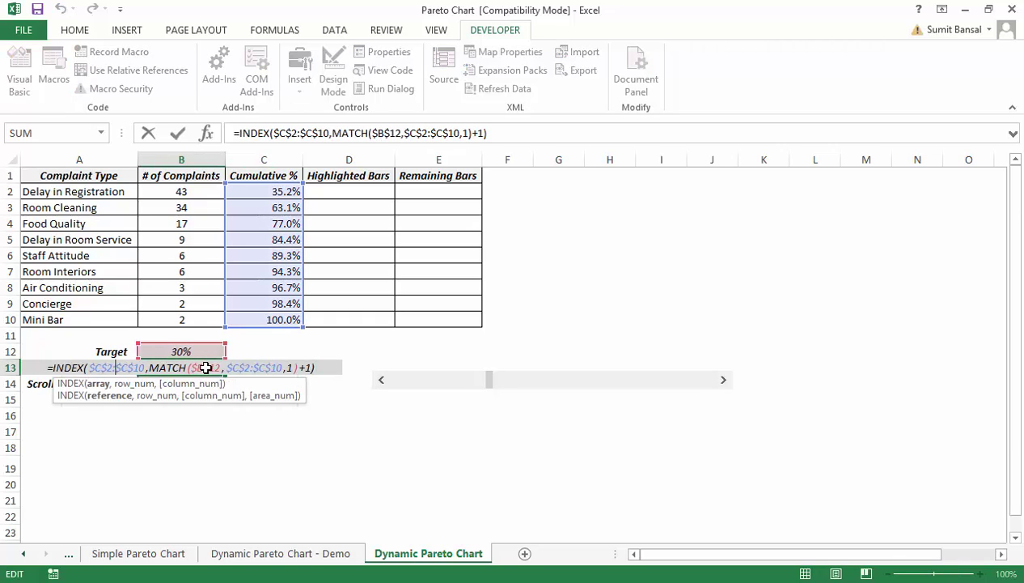
text(Ife)
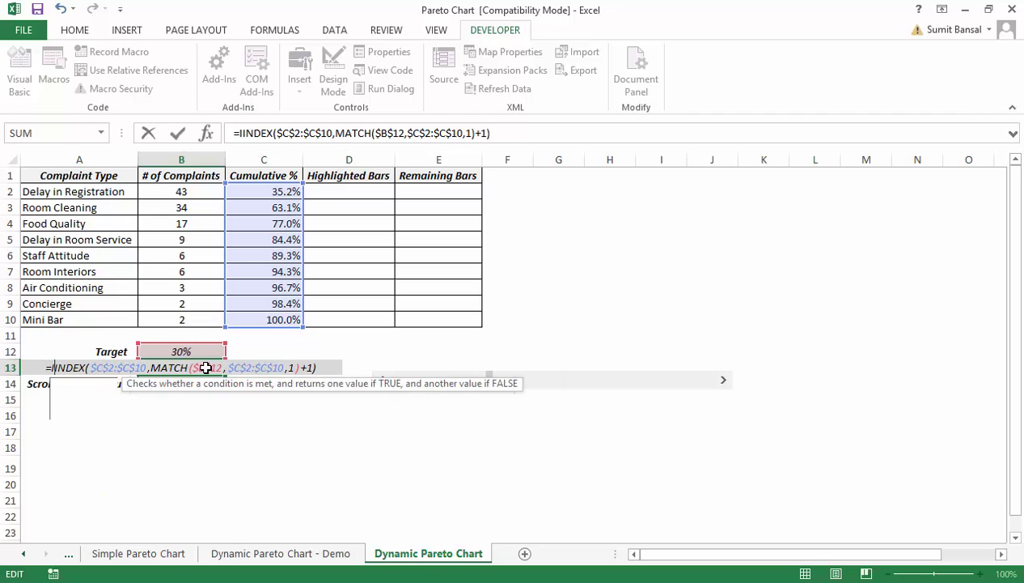
key(BackSpace)
key(BackSpace)
key(BackSpace)
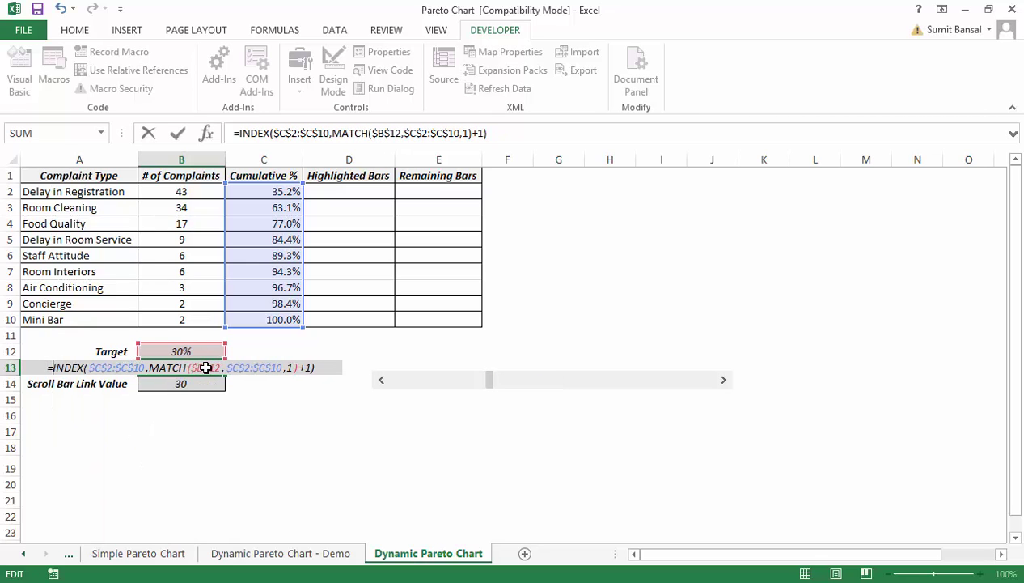
Evaluate only the MATCH part of the B13 formula in place, and undo the evaluation to restore the function
click(150, 367)
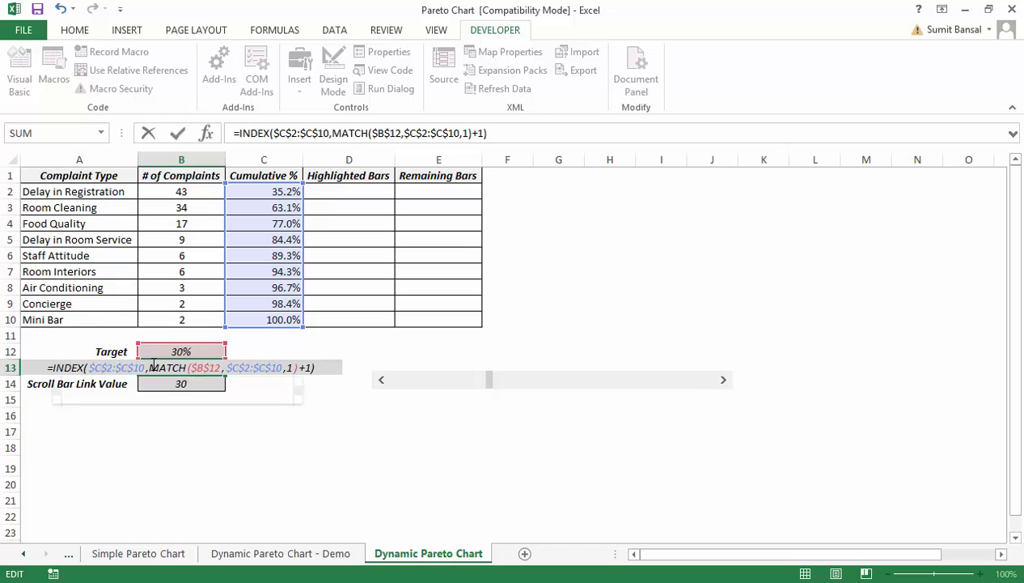
key(Right)
key(Right)
key(Right)
key(Right)
key(Right)
key(Right)
key(Right)
key(Right)
key(Right)
key(Right)
key(Right)
key(Right)
key(Right)
key(Right)
key(Right)
key(Right)
key(Right)
key(Right)
key(Right)
key(Right)
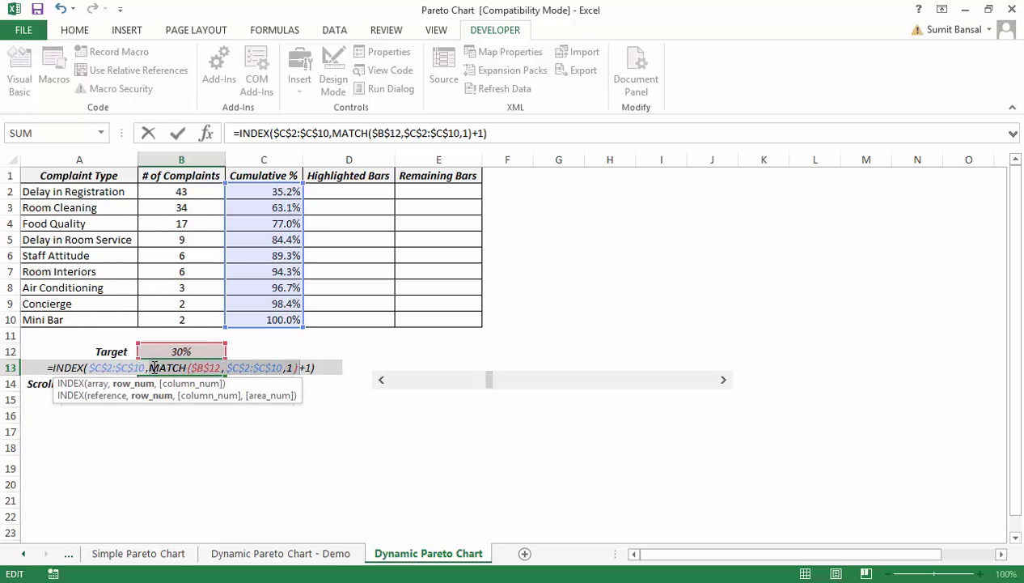
key(F9)
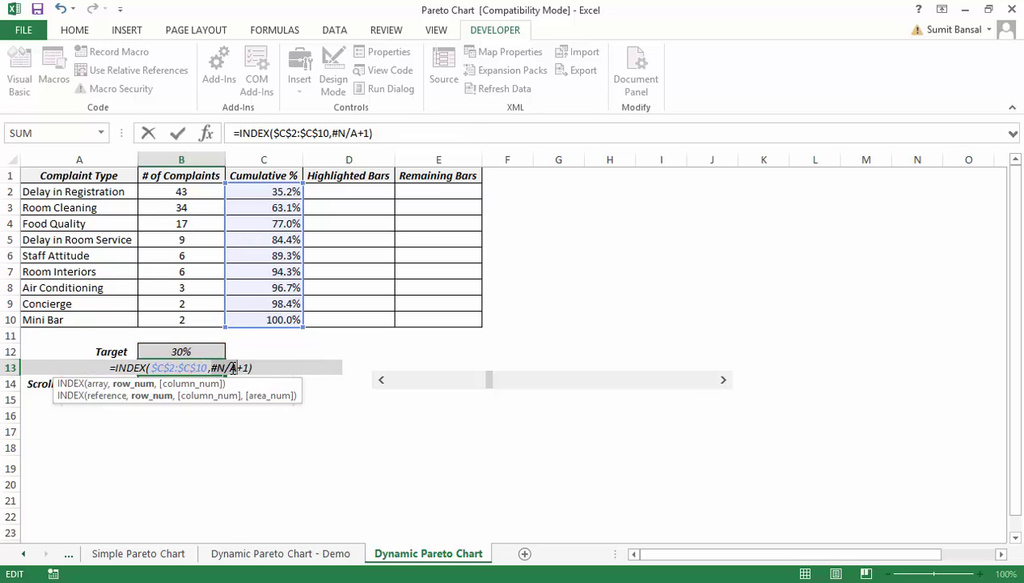
key(ctrl+z)
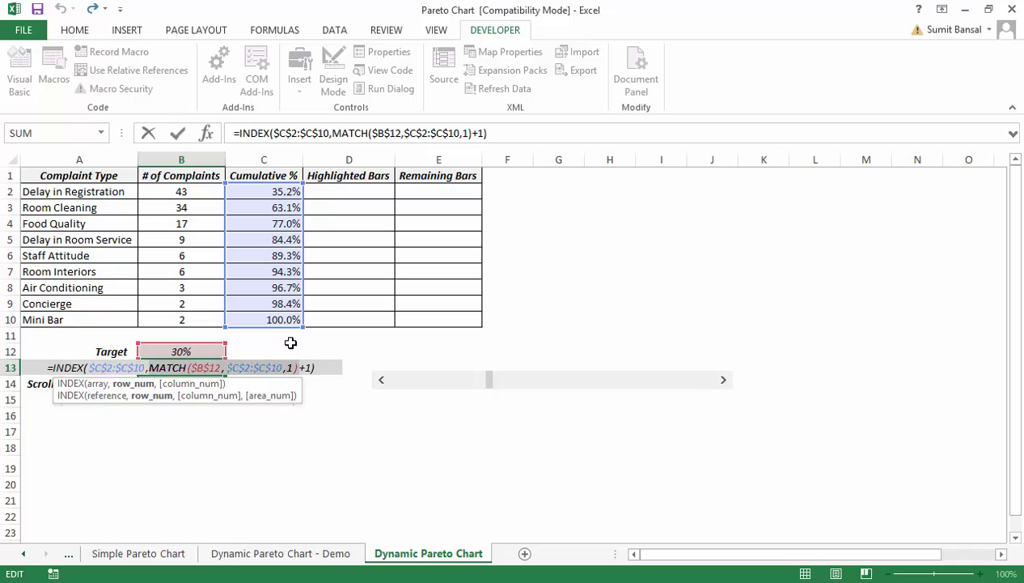
Wrap MATCH in IFERROR with 0 as the error value, making B13 =INDEX($C$2:$C$10,IFERROR(MATCH($B$12,$C$2:$C$10,1),0)+1)
click(150, 368)
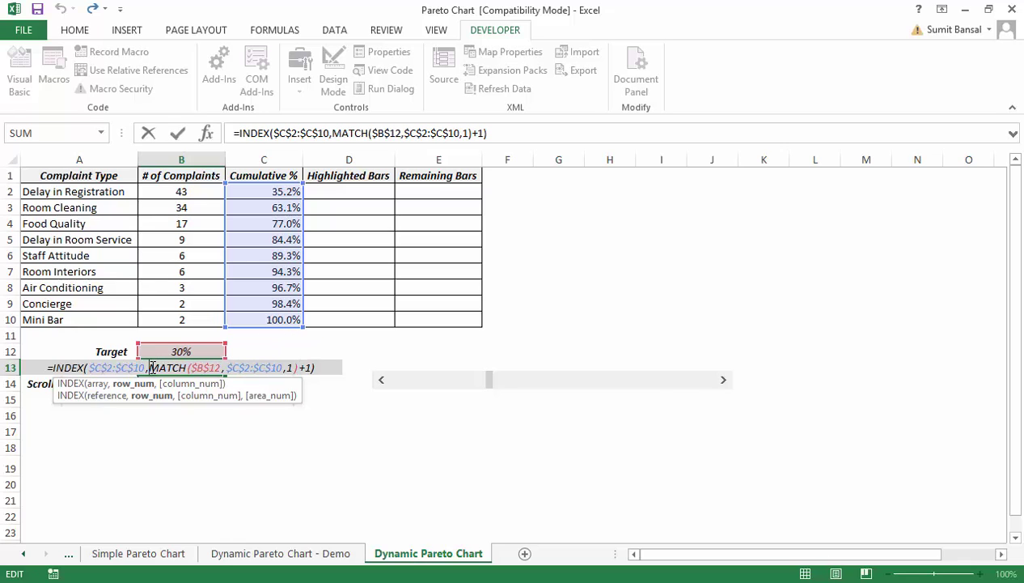
text(Iferror)
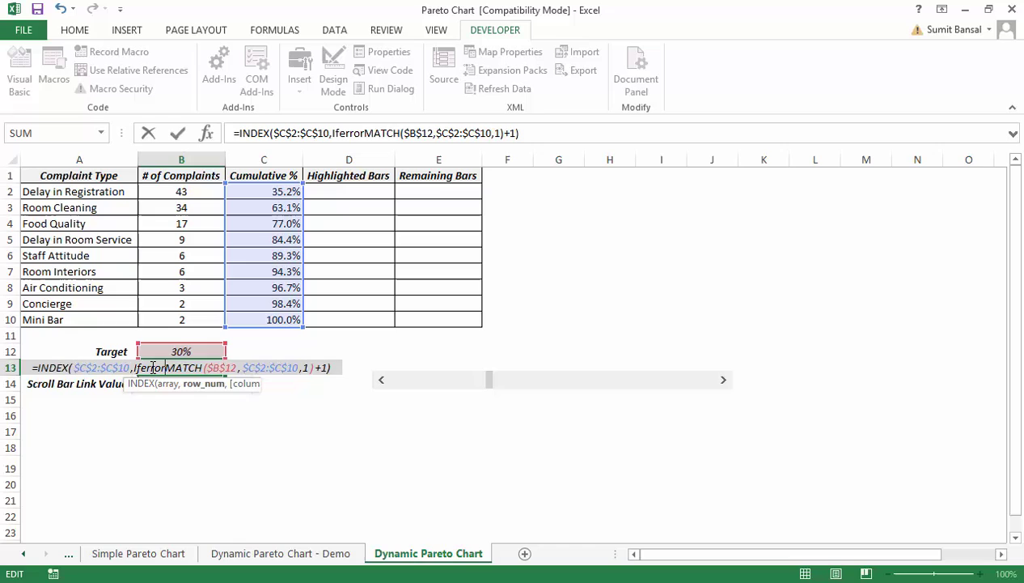
key(Tab)
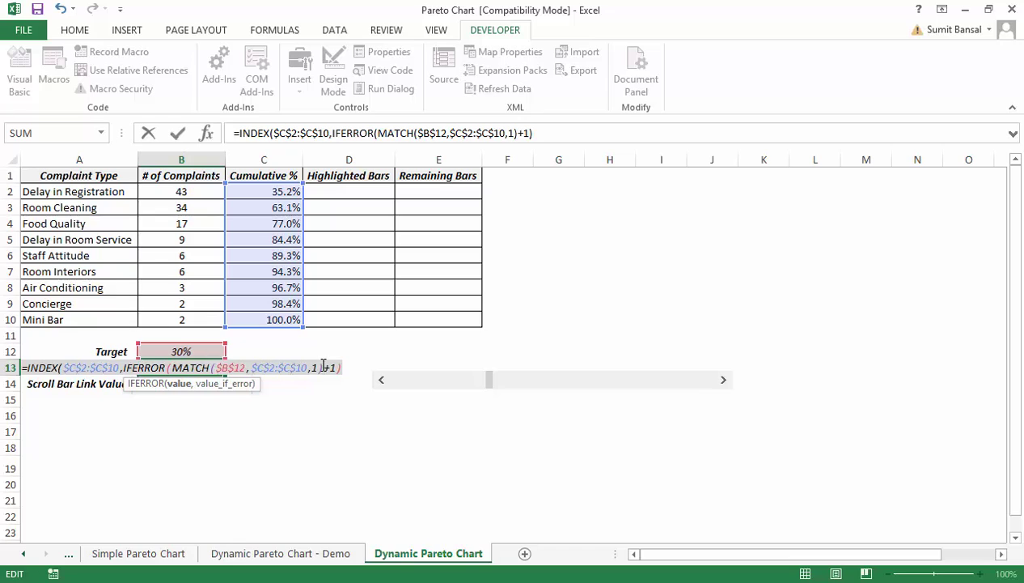
text(,)
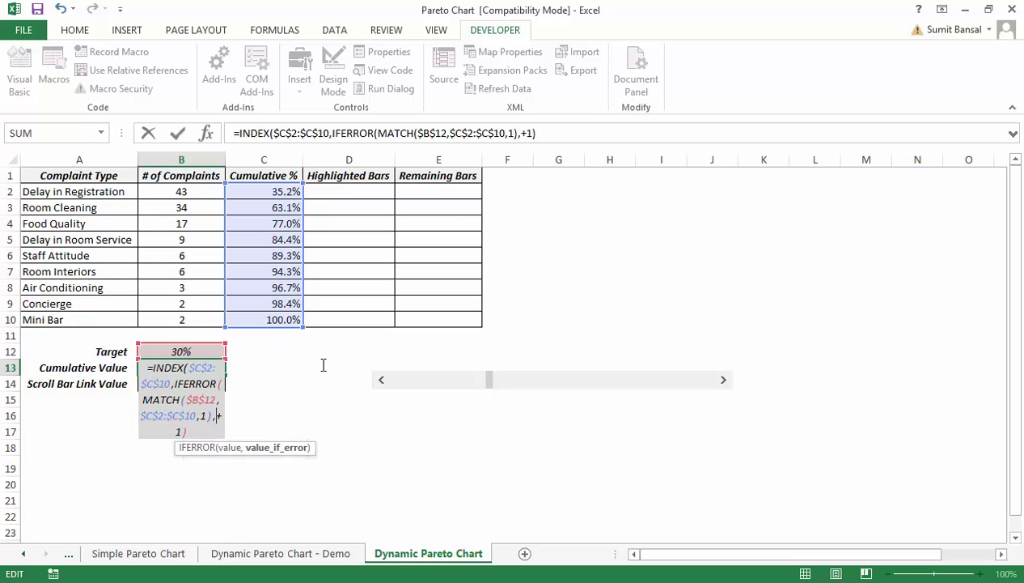
text(0))
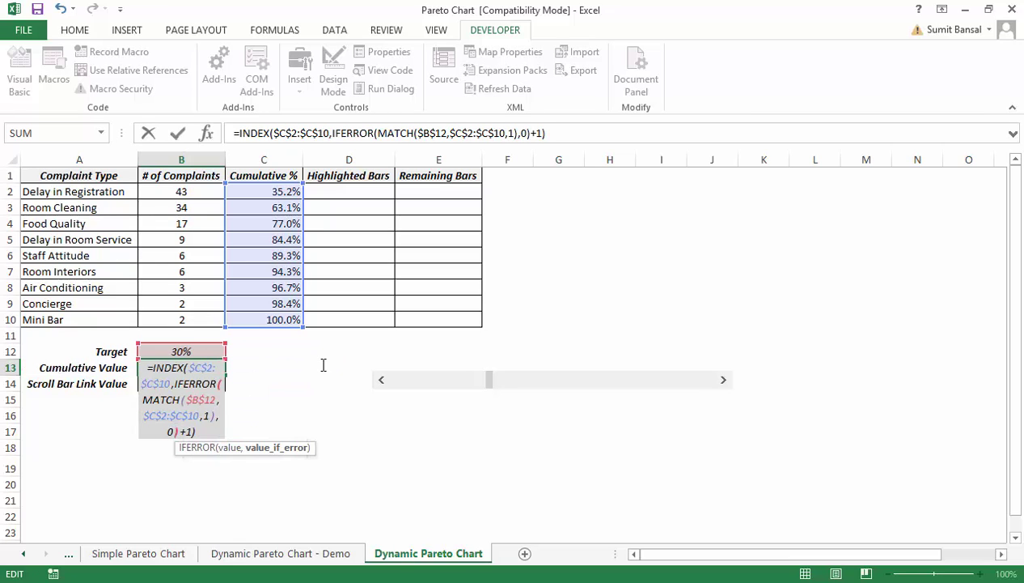
key(ctrl+Return)
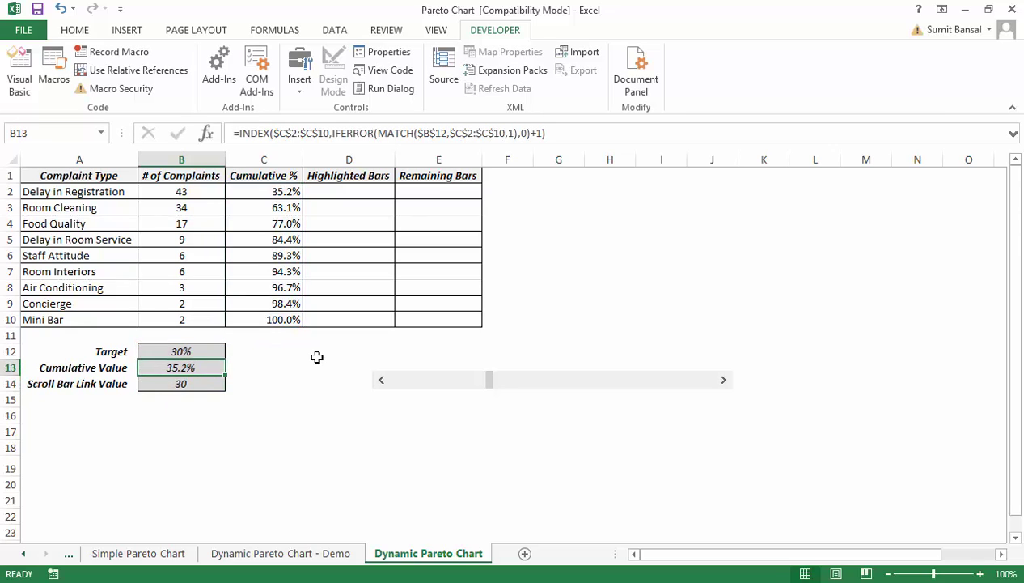
Lower the scroll-bar target to 5% and select the Delay in Registration row, A2:C2, to check the Cumulative Value
click(381, 379)
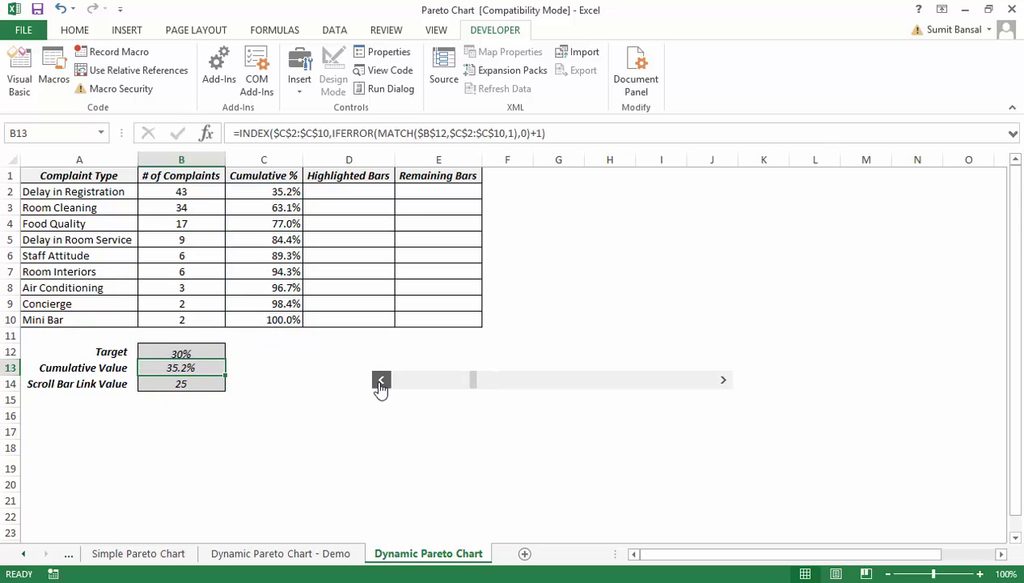
click(381, 380)
click(381, 379)
click(381, 380)
click(381, 379)
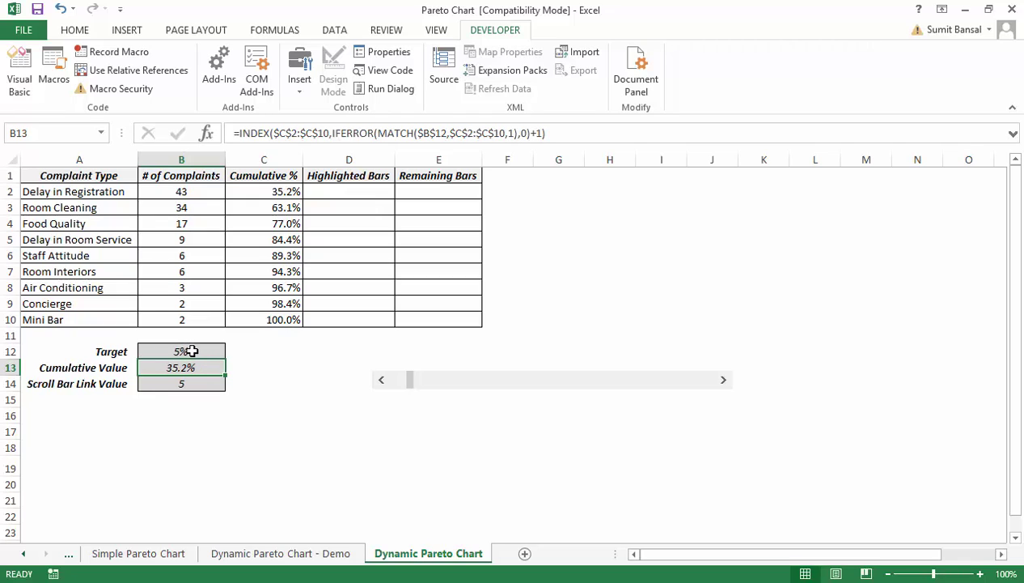
drag(111, 191, 234, 192)
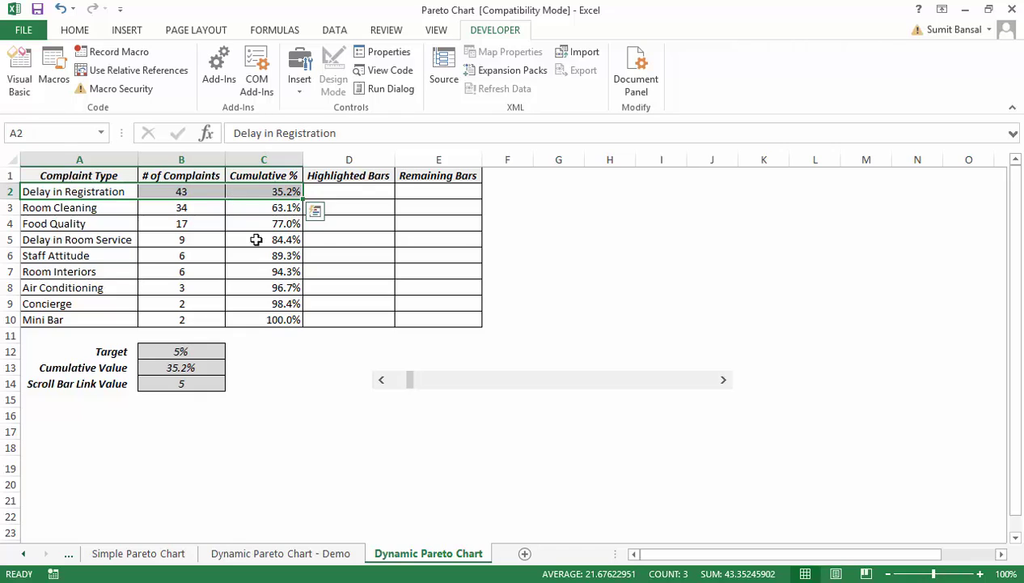
Test the corrected formula by raising the scroll-bar target to 85% and returning it to 0%
click(723, 380)
click(723, 380)
click(722, 380)
click(723, 379)
click(722, 380)
click(722, 379)
click(722, 380)
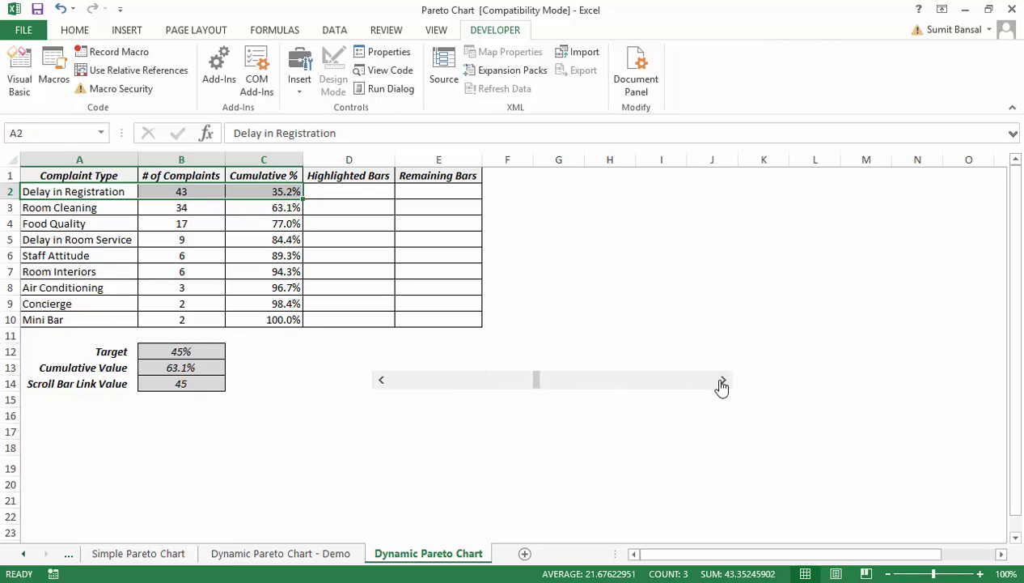
click(722, 379)
click(723, 380)
click(722, 379)
click(722, 379)
click(723, 379)
click(722, 380)
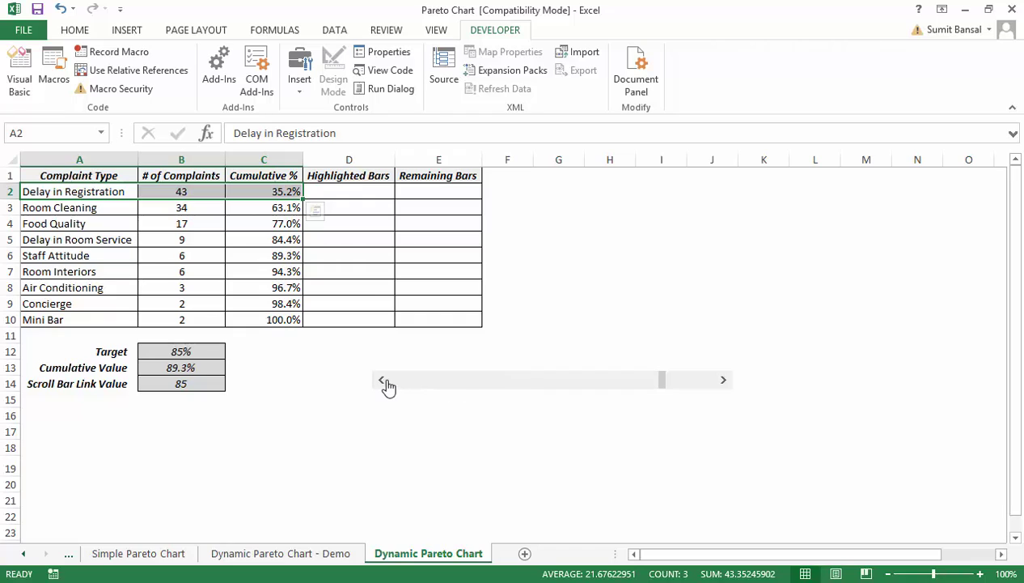
drag(382, 380, 382, 380)
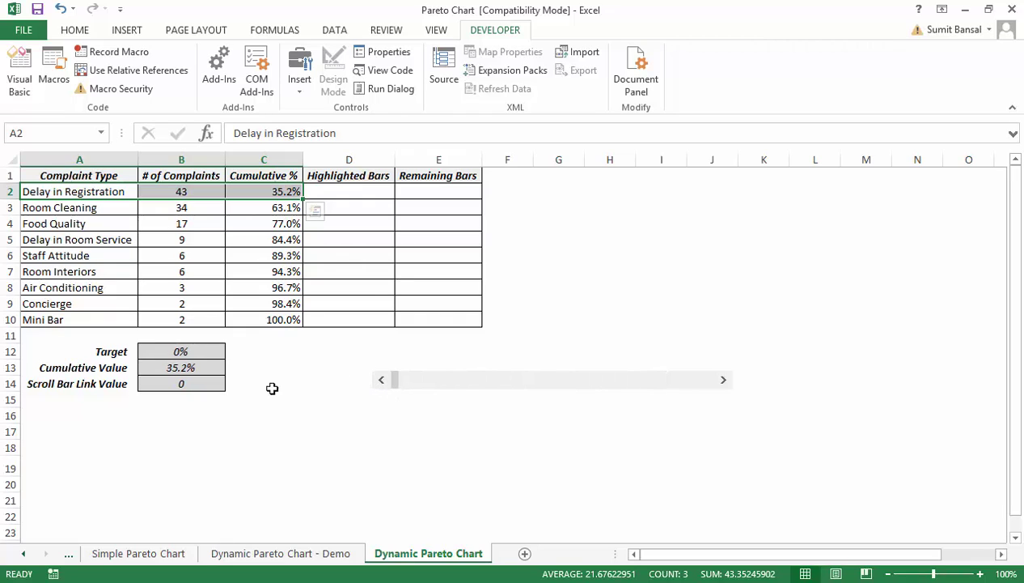
Set the target to 50% with the scroll bar
click(725, 381)
click(724, 380)
click(724, 379)
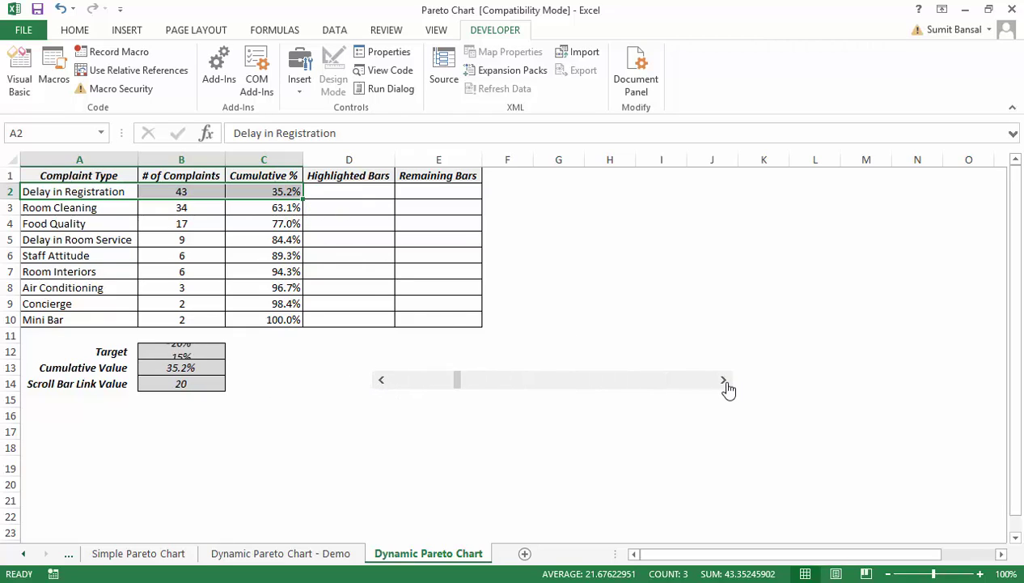
click(724, 380)
click(724, 379)
click(724, 379)
click(724, 380)
click(725, 380)
click(725, 380)
click(724, 379)
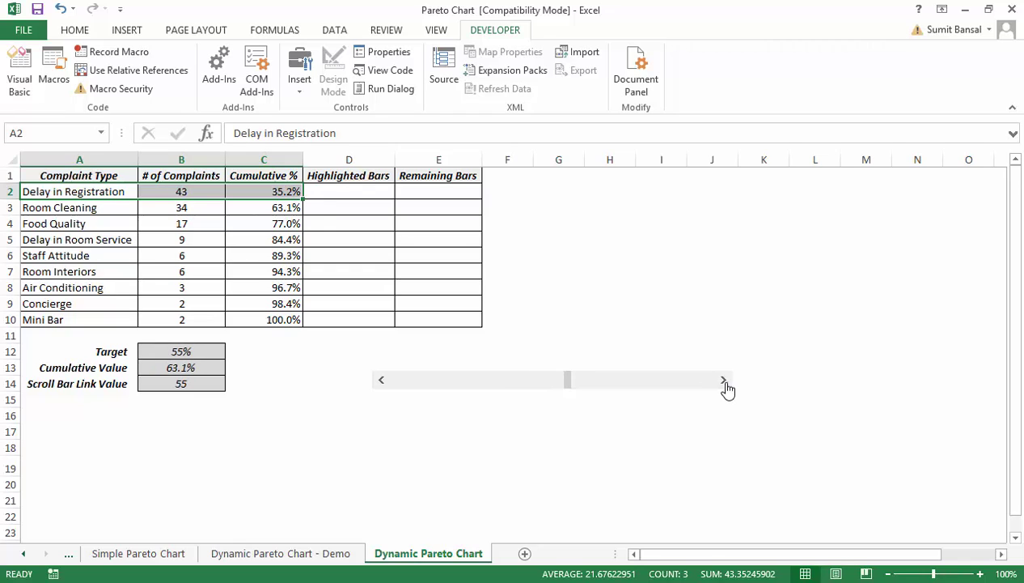
click(381, 381)
Enter =IF(B13>=C2,B2,NA()) in D2 under Highlighted Bars
click(350, 191)
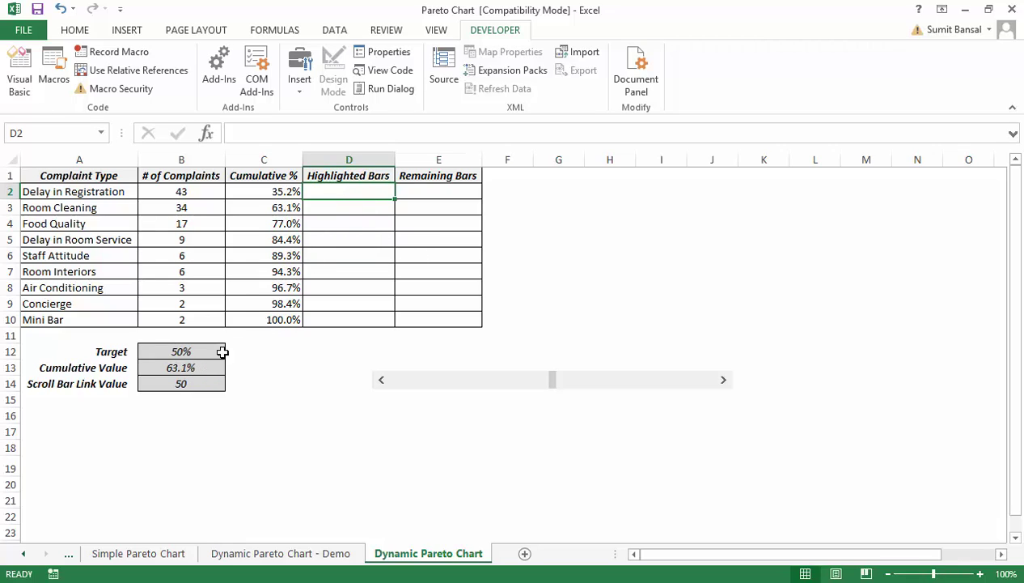
drag(105, 192, 272, 207)
click(267, 191)
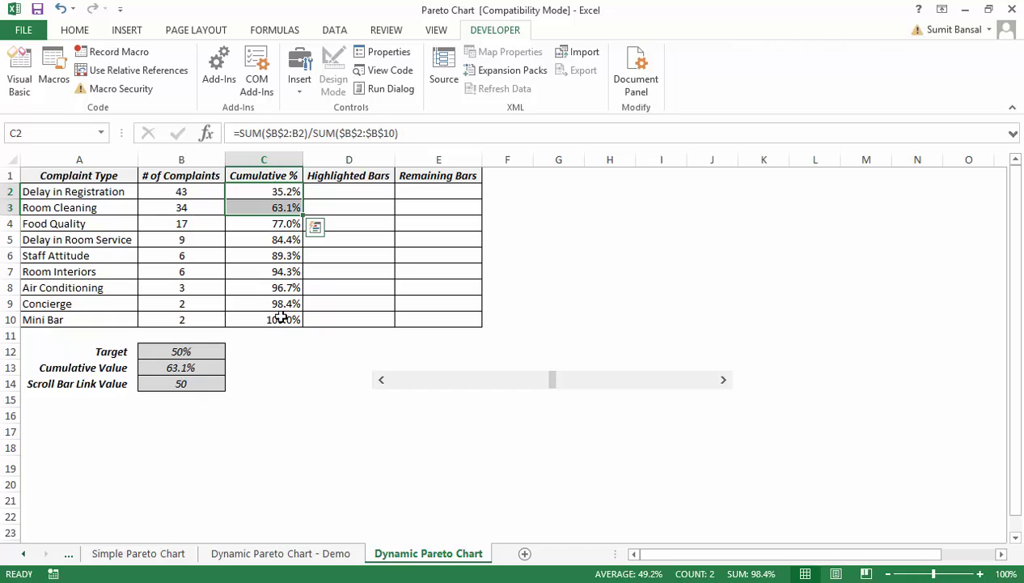
click(330, 193)
text(=IF()
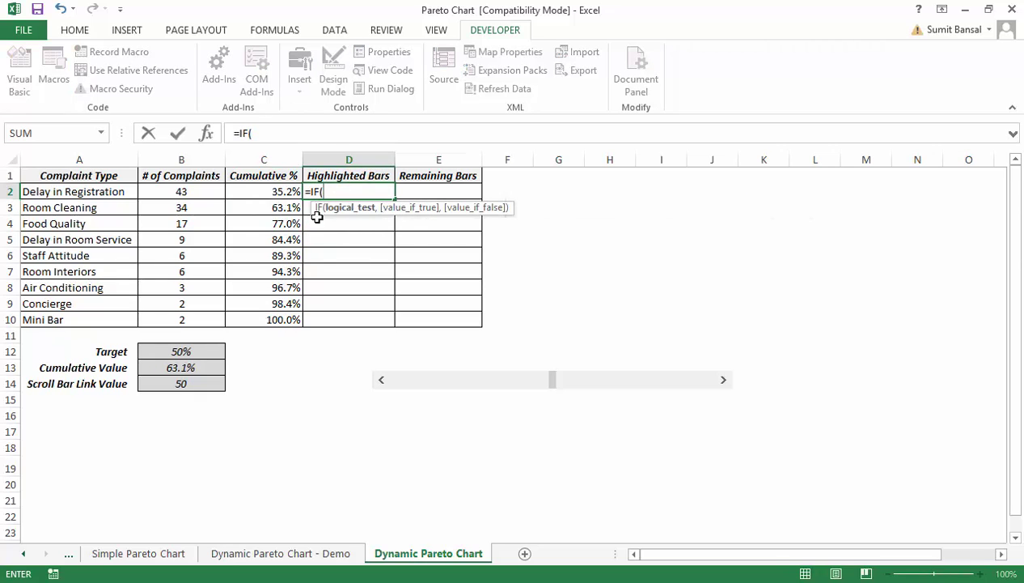
click(194, 365)
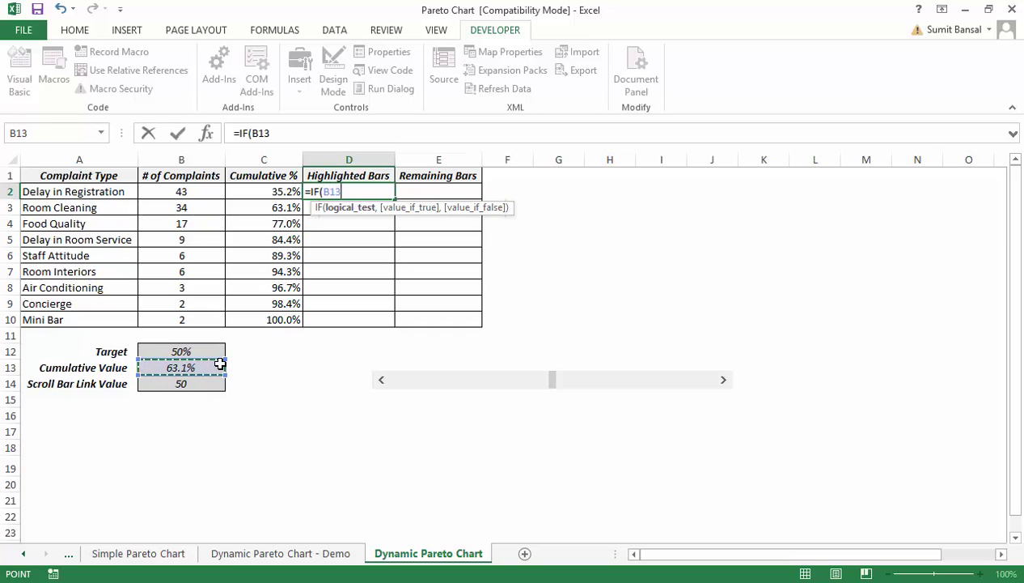
text(>=)
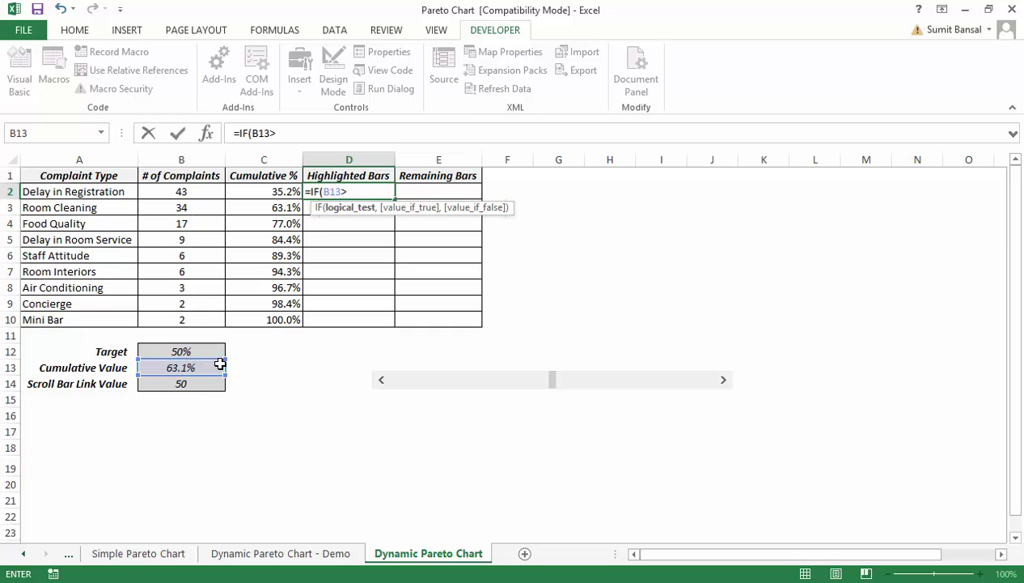
click(267, 192)
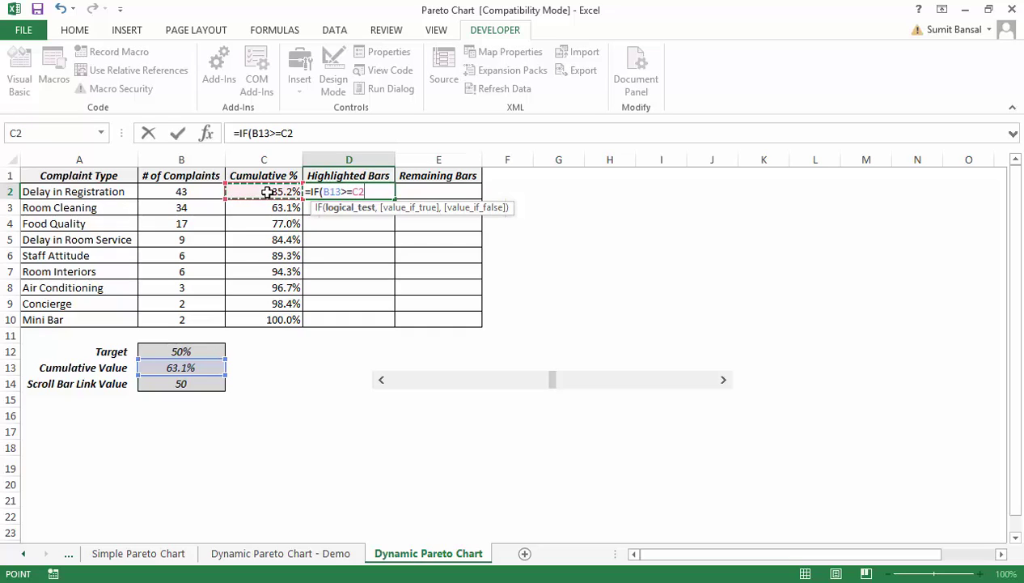
text(,)
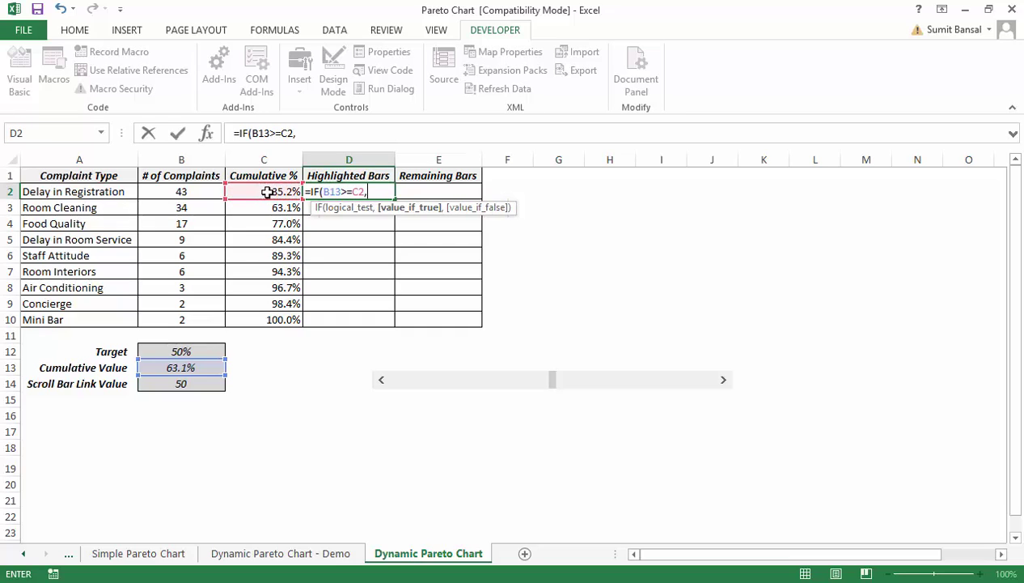
click(194, 190)
text(,NA())
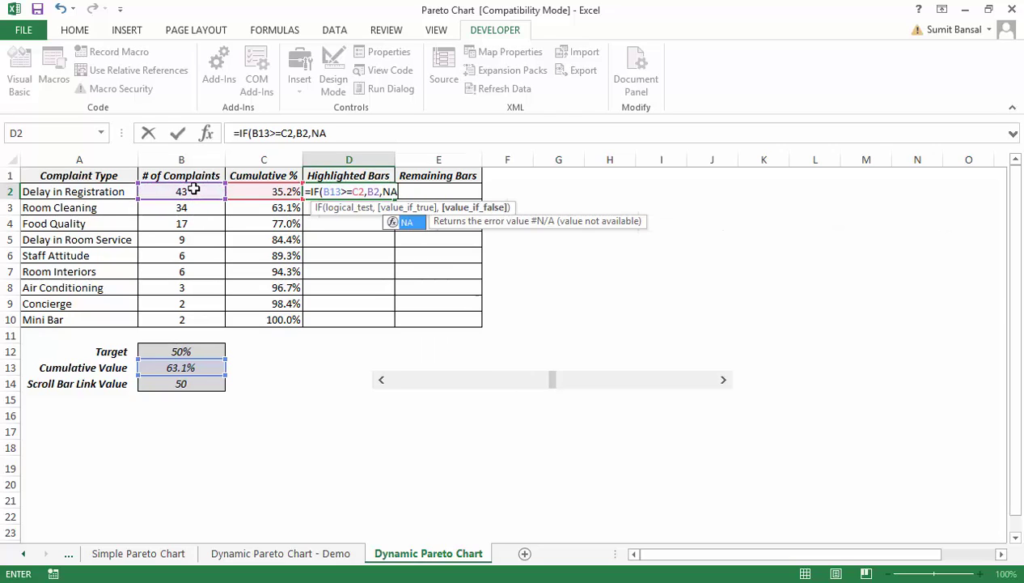
Make the B13 reference absolute in D2, giving =IF($B$13>=C2,B2,NA()), and fill the formula through D10
click(332, 192)
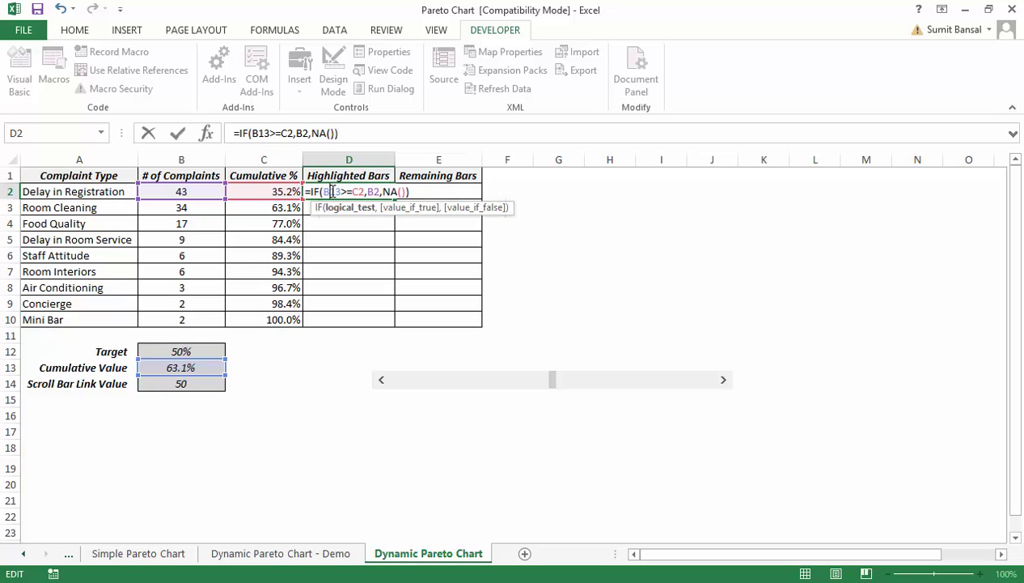
key(F4)
key(Return)
click(334, 191)
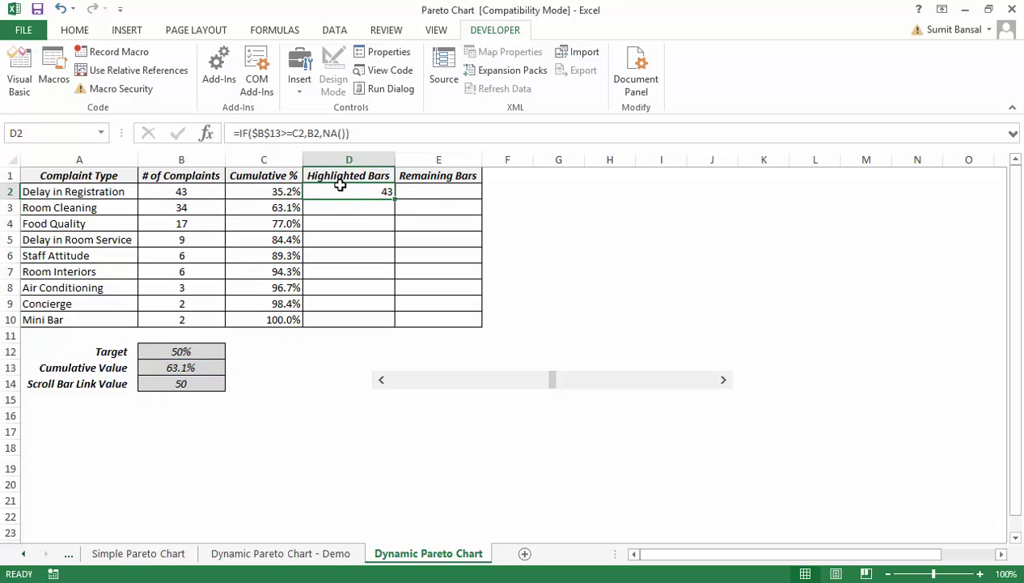
double_click(397, 200)
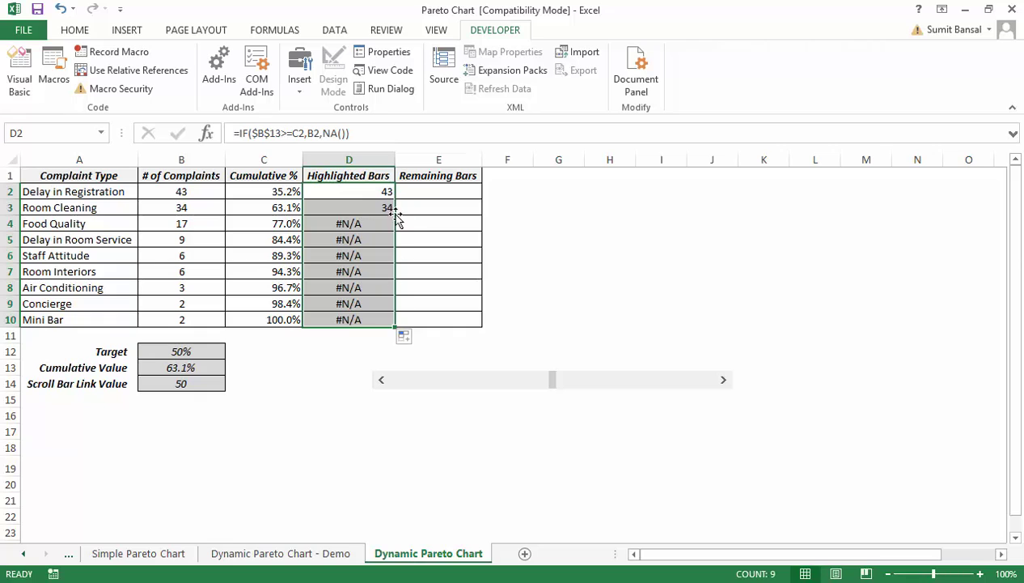
click(381, 192)
click(383, 206)
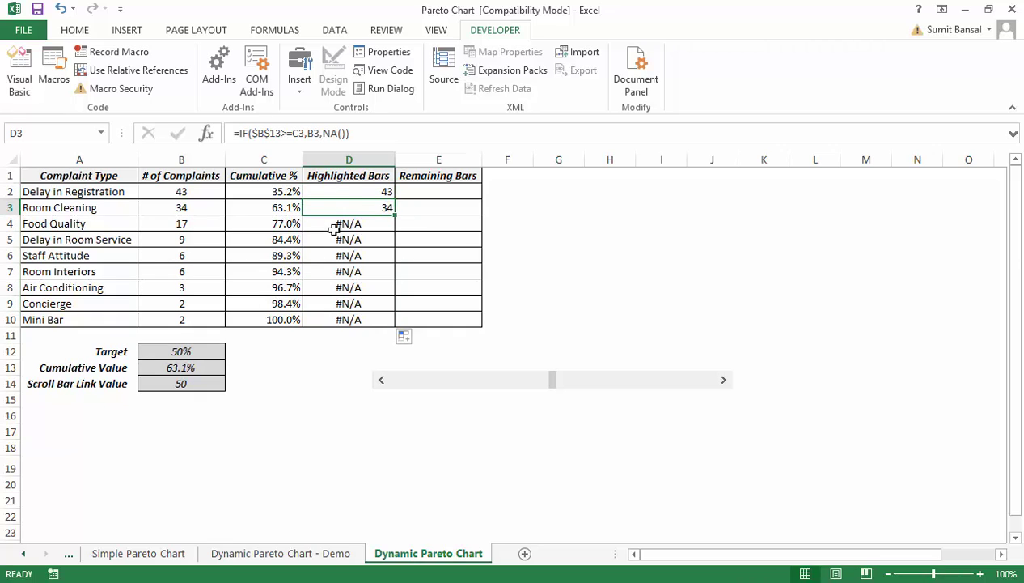
drag(342, 192, 344, 208)
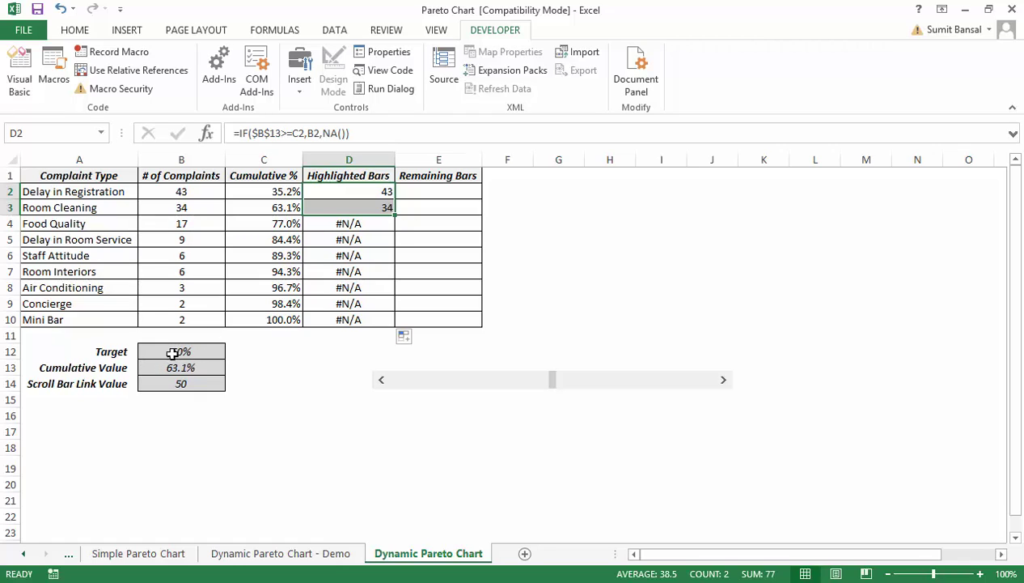
Enter =IF(B13<=C2,B2,NA()) in E2 under Remaining Bars
click(411, 190)
text(=If)
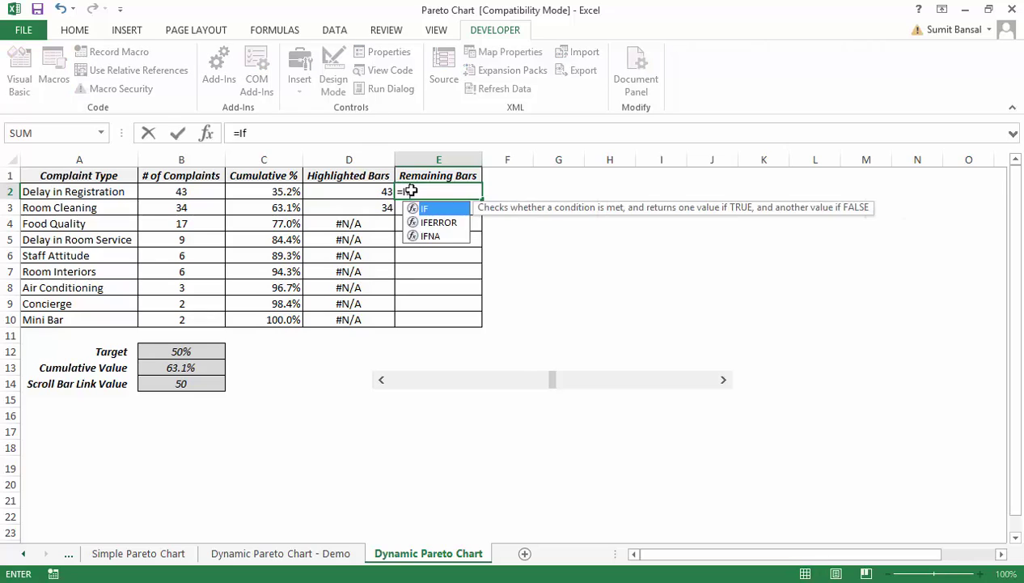
key(Tab)
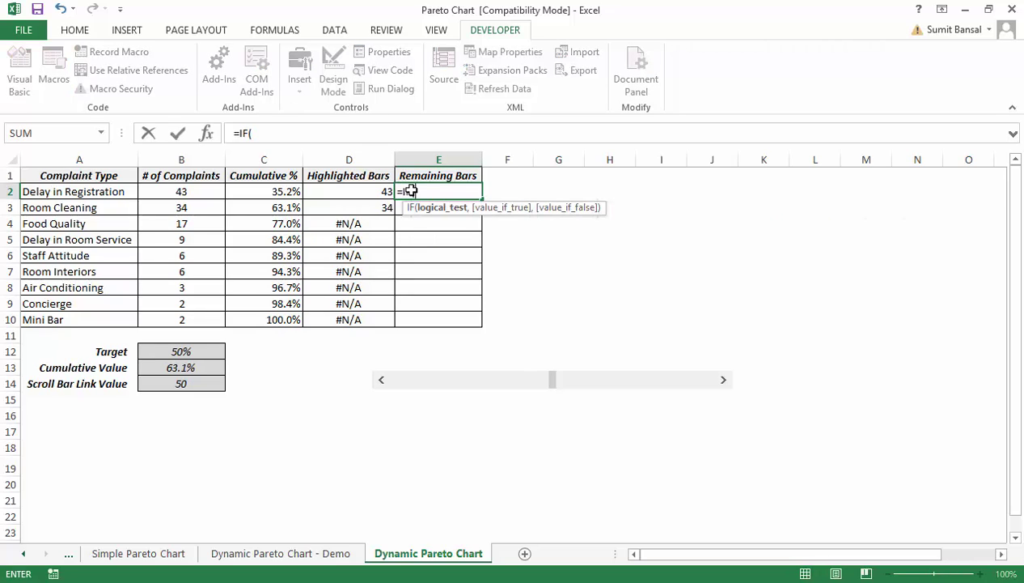
click(185, 367)
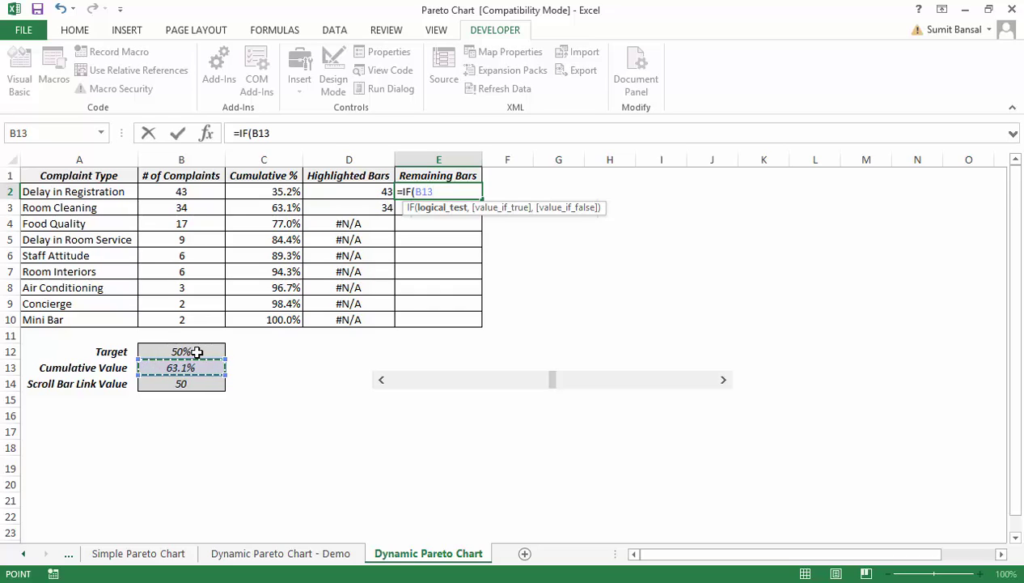
text(<=)
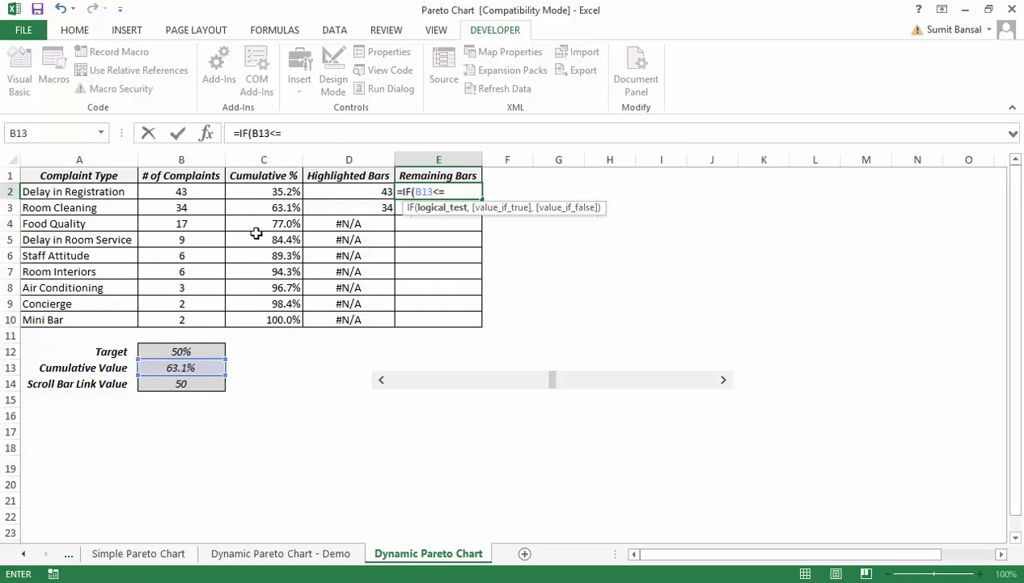
click(264, 190)
text(,)
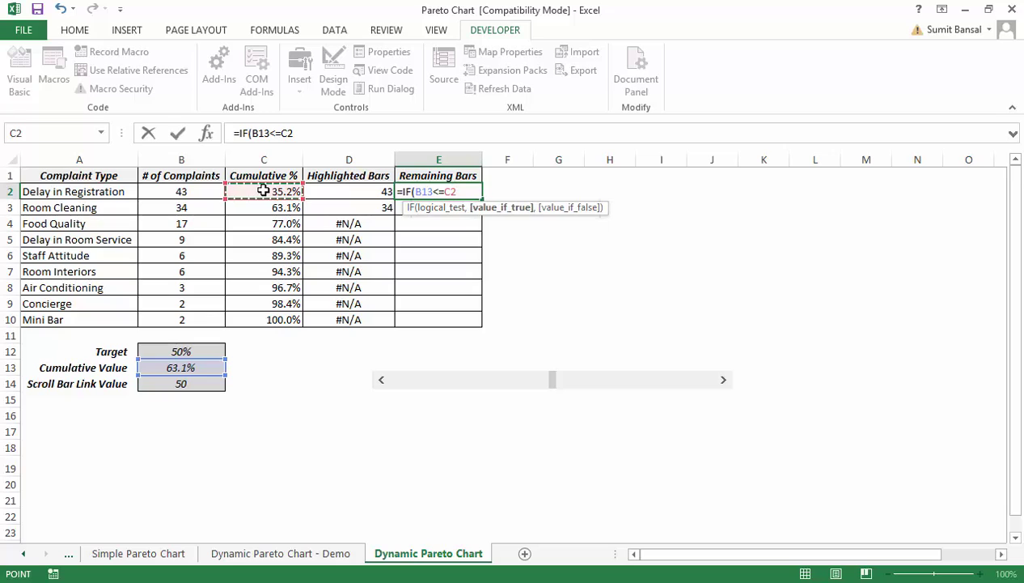
click(186, 193)
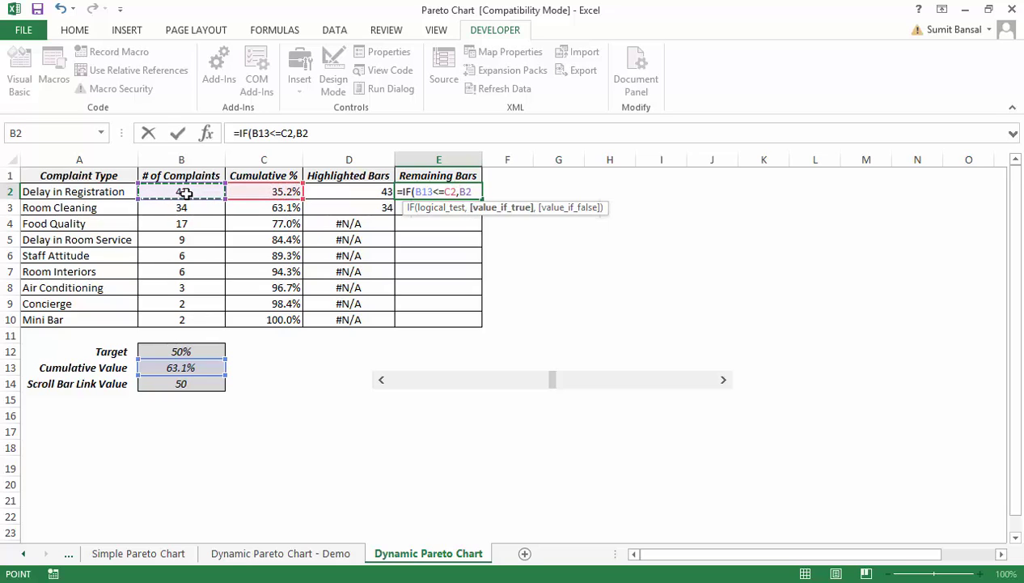
text(,NA())
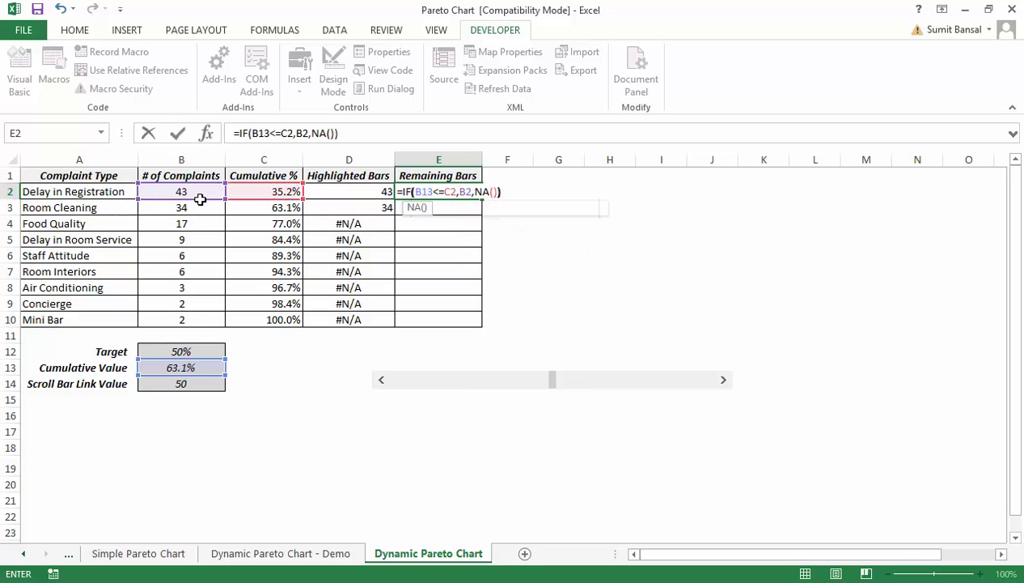
Make the B13 reference in E2 absolute as $B$13 and fill the Remaining Bars formula through E10
click(422, 191)
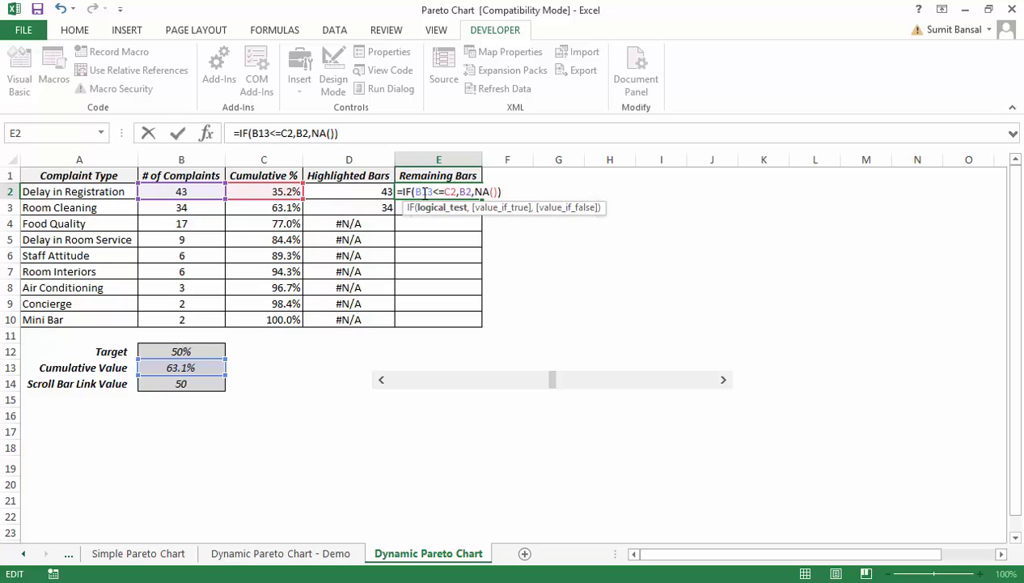
key(F4)
key(Return)
click(426, 192)
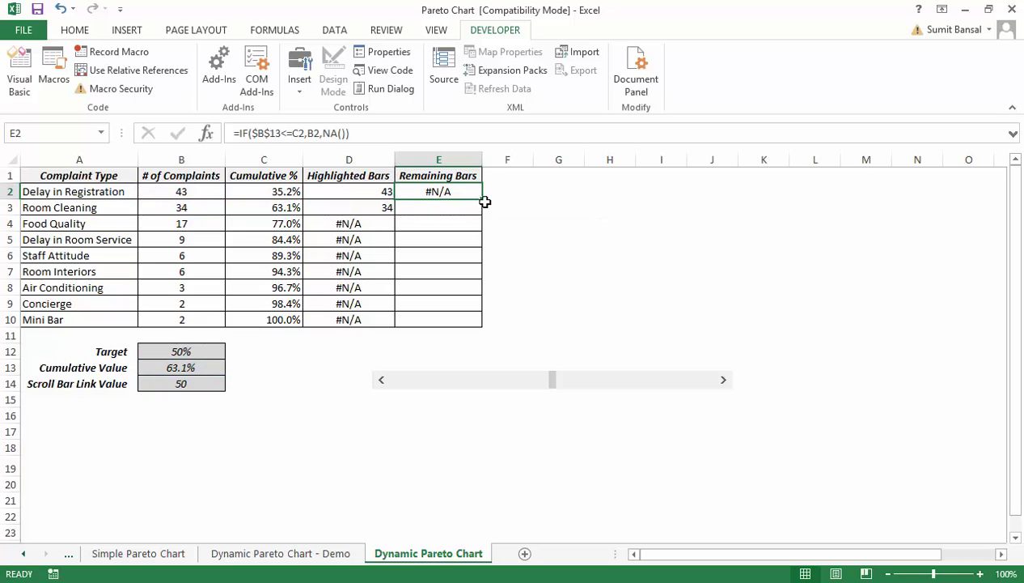
double_click(483, 198)
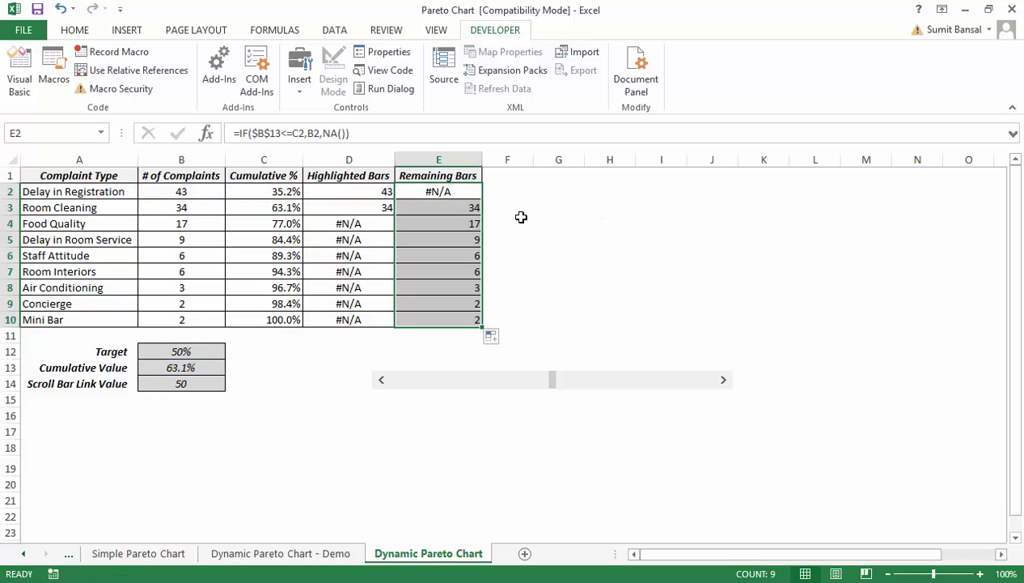
Change the comparison in E2 to strictly less than, making =IF($B$13<C2,B2,NA()), and refill it through E10
double_click(457, 192)
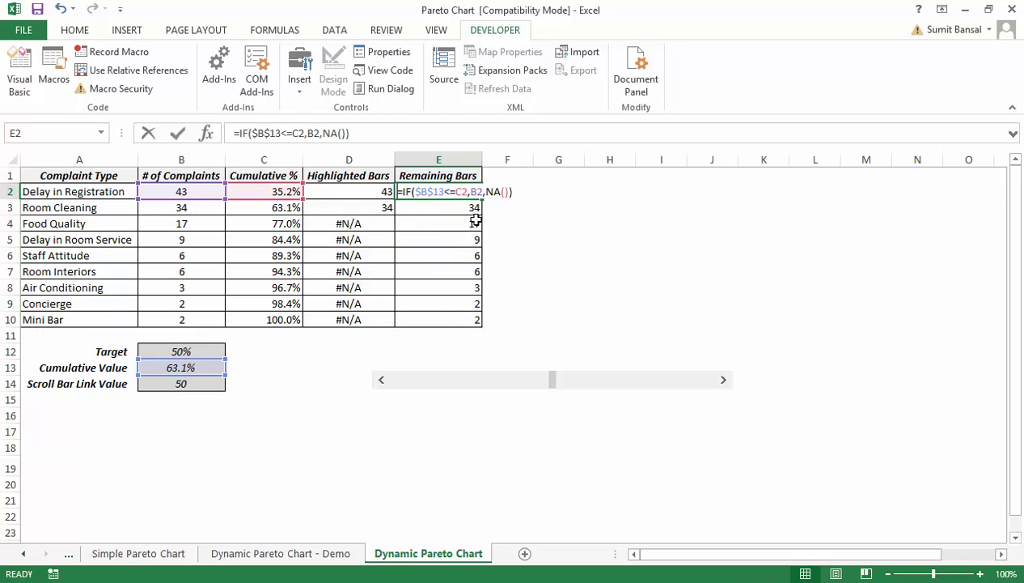
click(457, 191)
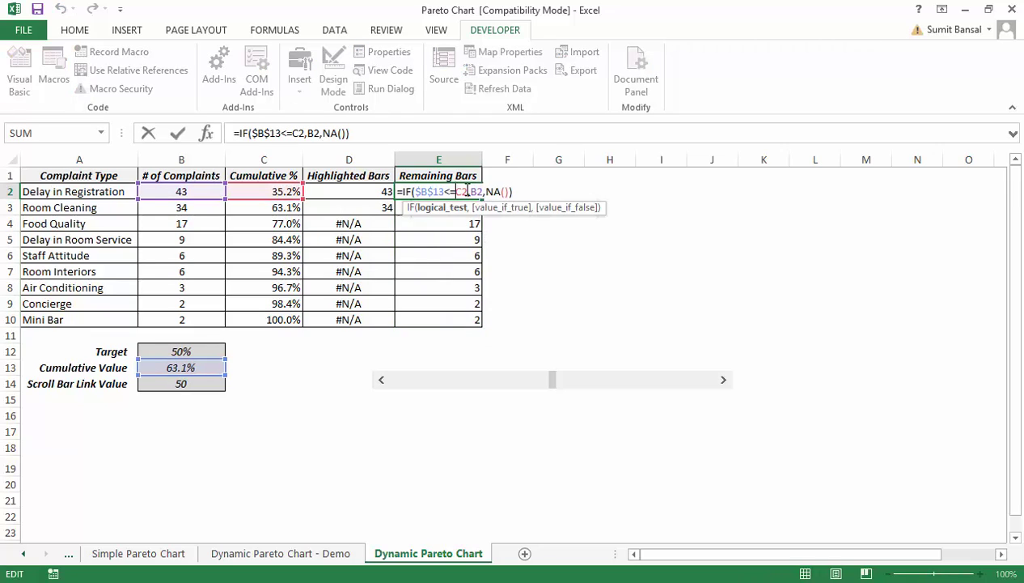
key(BackSpace)
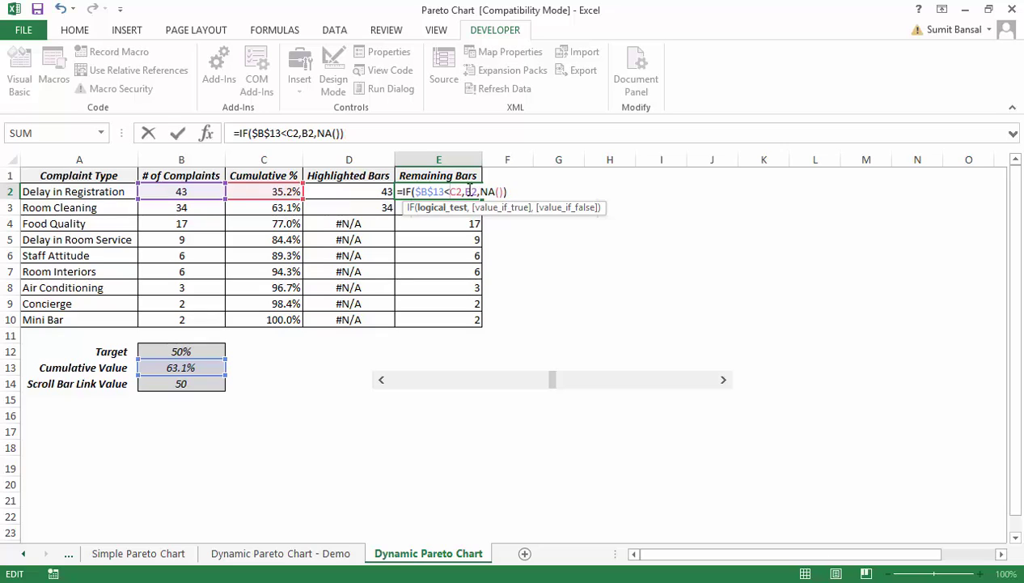
key(ctrl+Return)
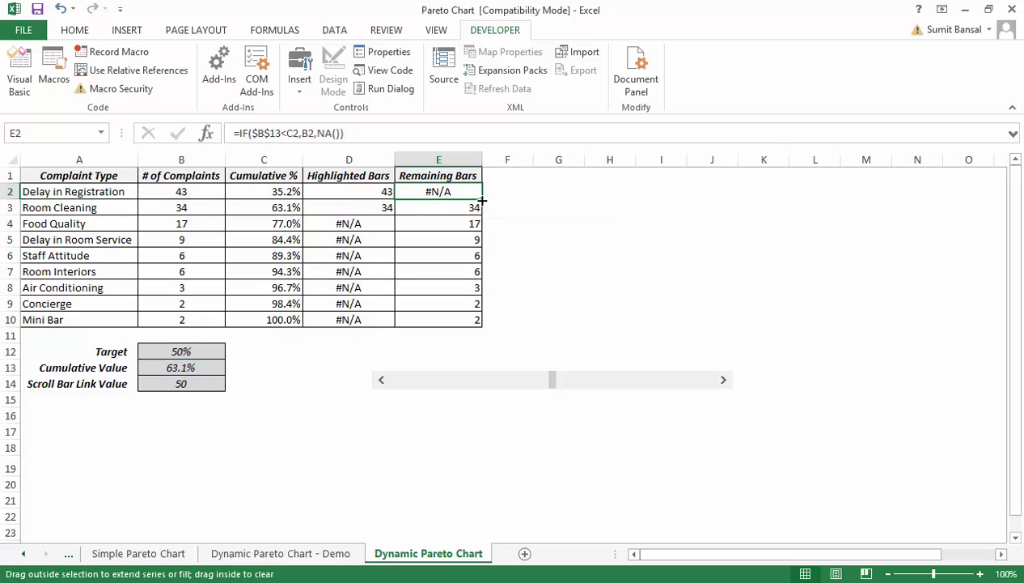
double_click(482, 199)
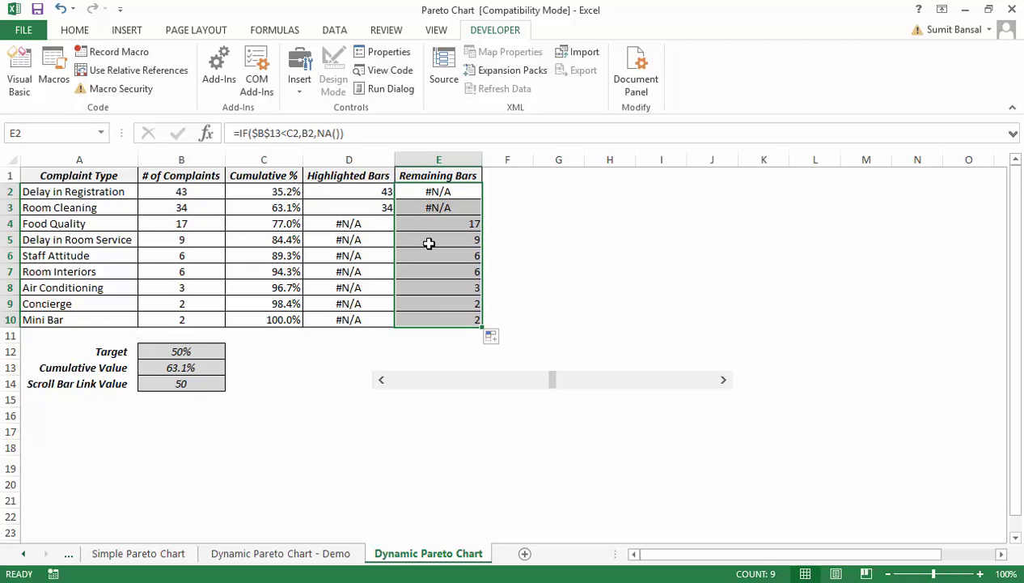
Test both bar columns by lowering the scroll-bar target to 15%, raising it to 65%, and selecting the highlighted and remaining values
drag(434, 224, 441, 319)
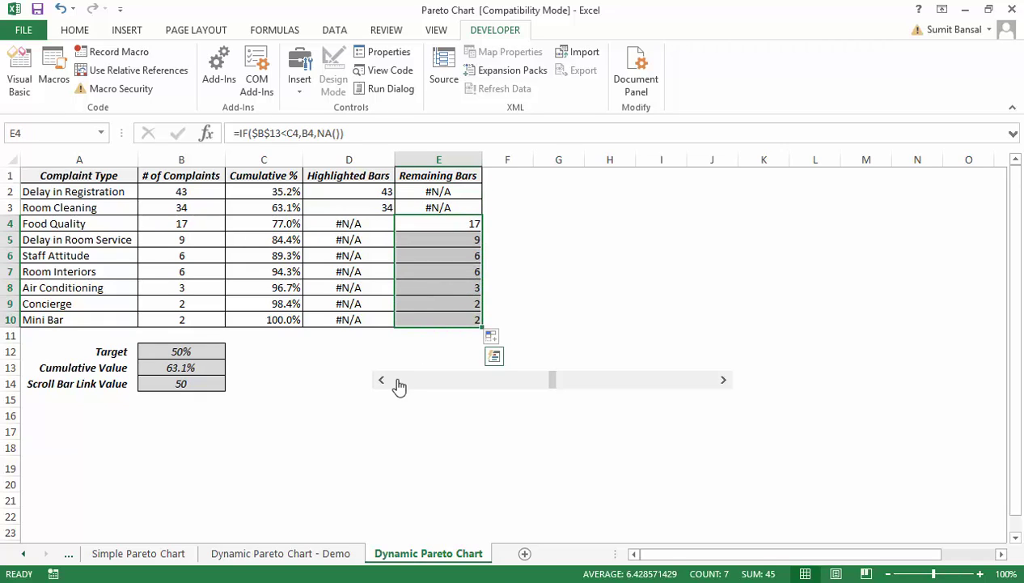
drag(380, 380, 380, 381)
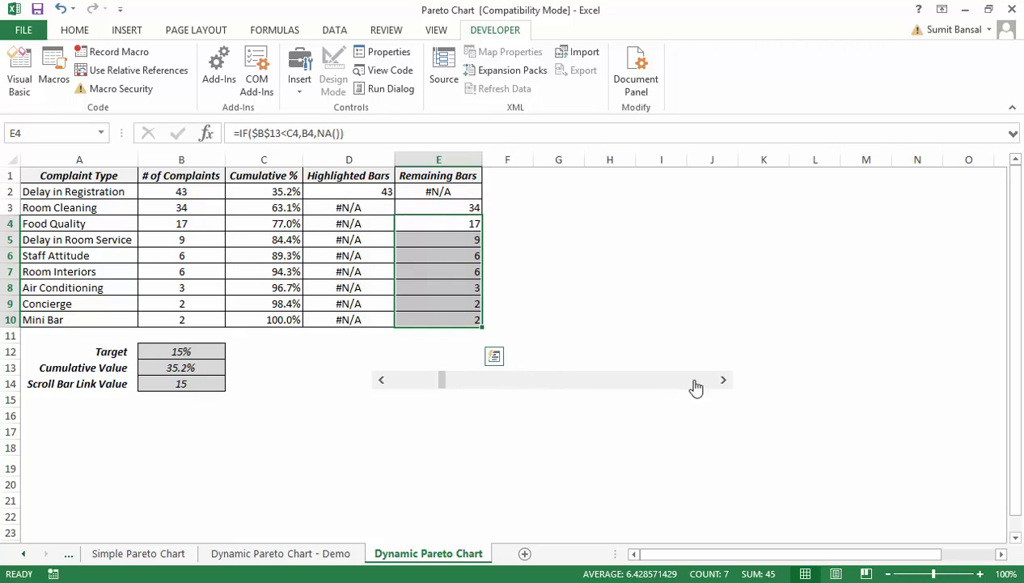
drag(723, 381, 723, 382)
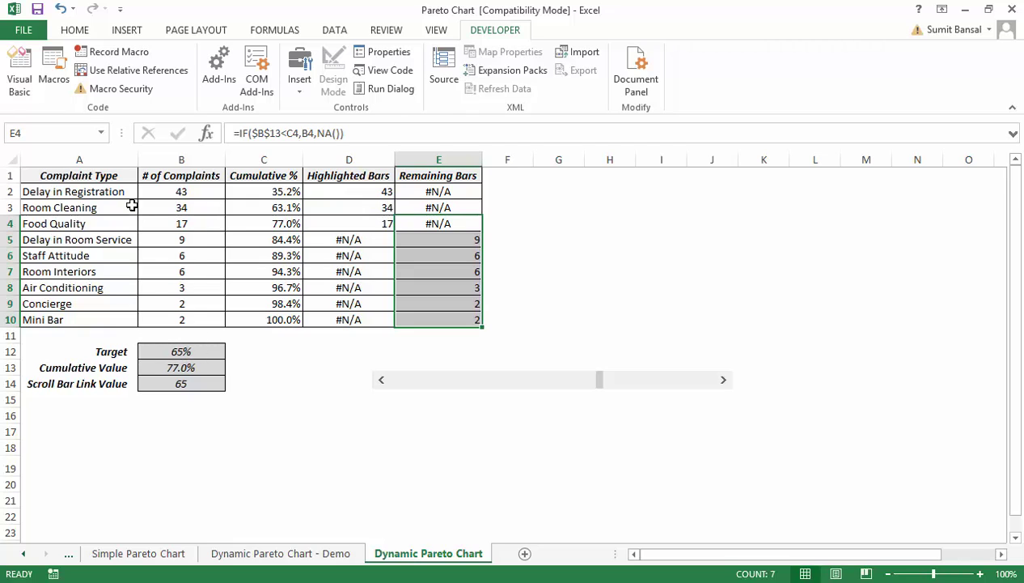
drag(105, 191, 110, 224)
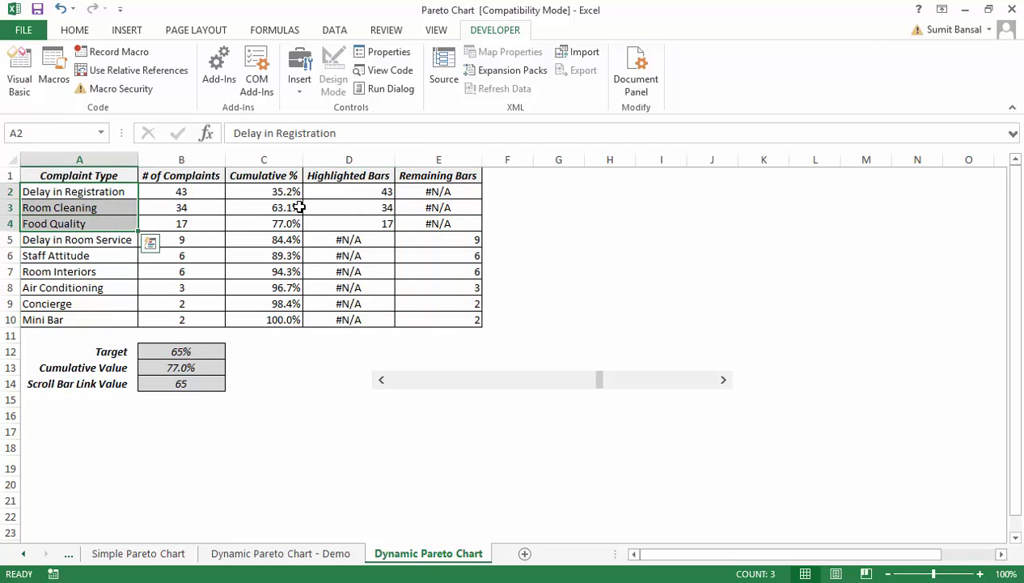
drag(340, 191, 348, 222)
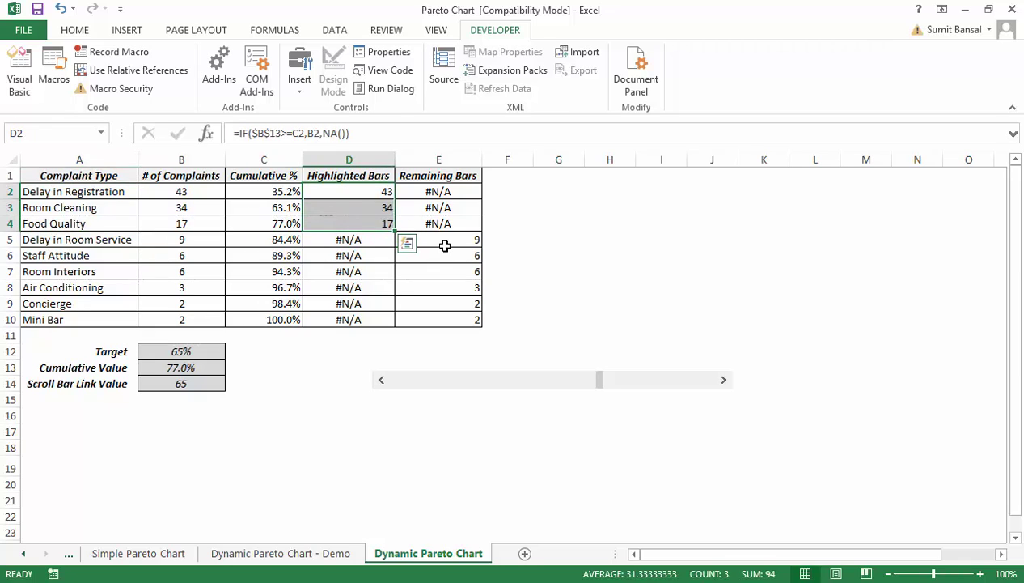
drag(445, 241, 449, 306)
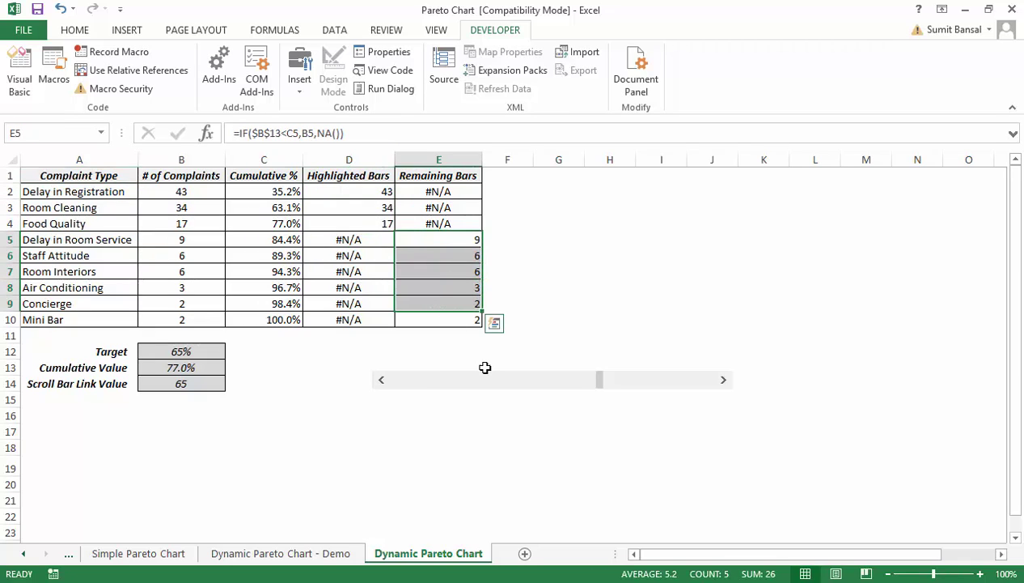
Move the scroll bar away from the area beneath the complaints table, further across the sheet
right_click(452, 386)
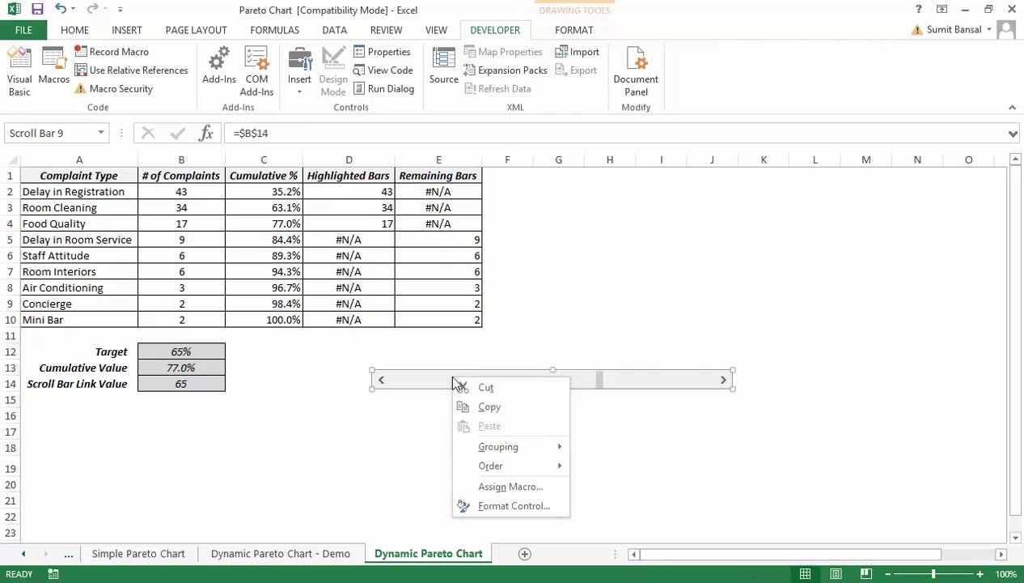
click(436, 384)
mouse_move(437, 385)
mouse_down()
mouse_move(499, 402)
mouse_move(560, 382)
mouse_move(551, 381)
mouse_up()
Insert a clustered column chart from A1:A10 and C1:E10 and place it beside the complaints table
drag(103, 175, 103, 317)
drag(256, 176, 412, 321)
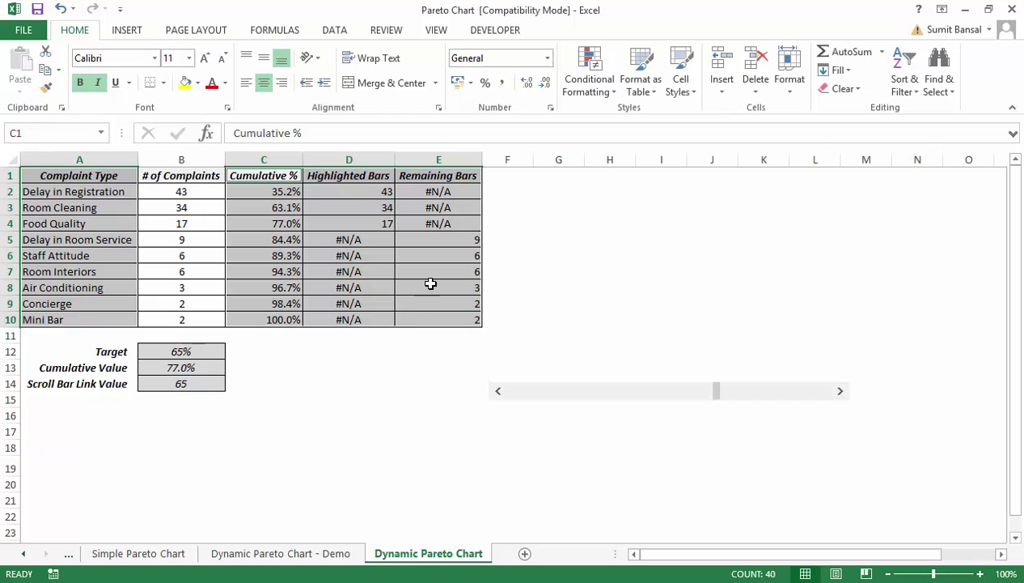
click(127, 30)
click(446, 51)
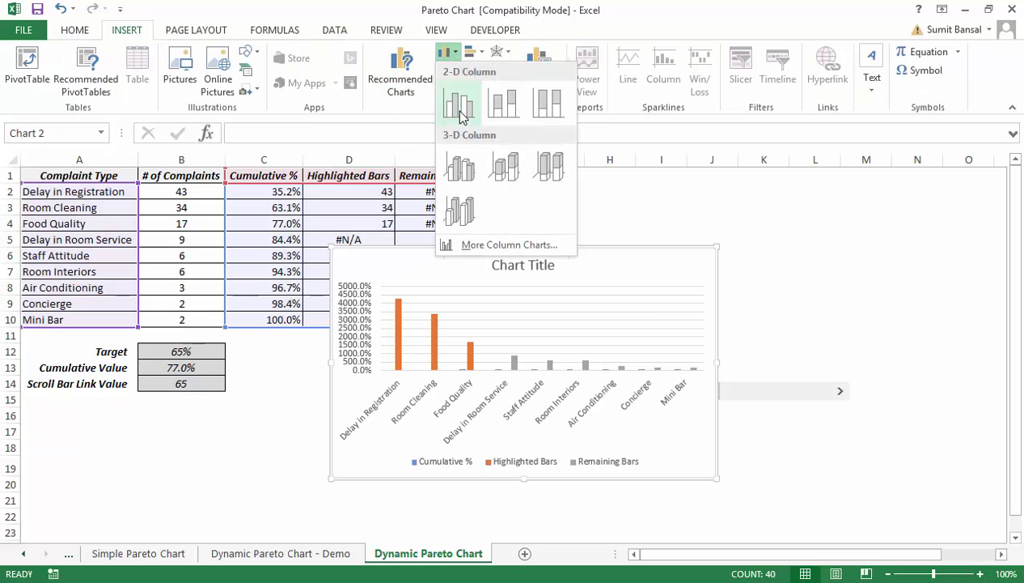
click(458, 107)
mouse_move(503, 252)
mouse_down()
mouse_move(686, 178)
mouse_move(677, 180)
mouse_up()
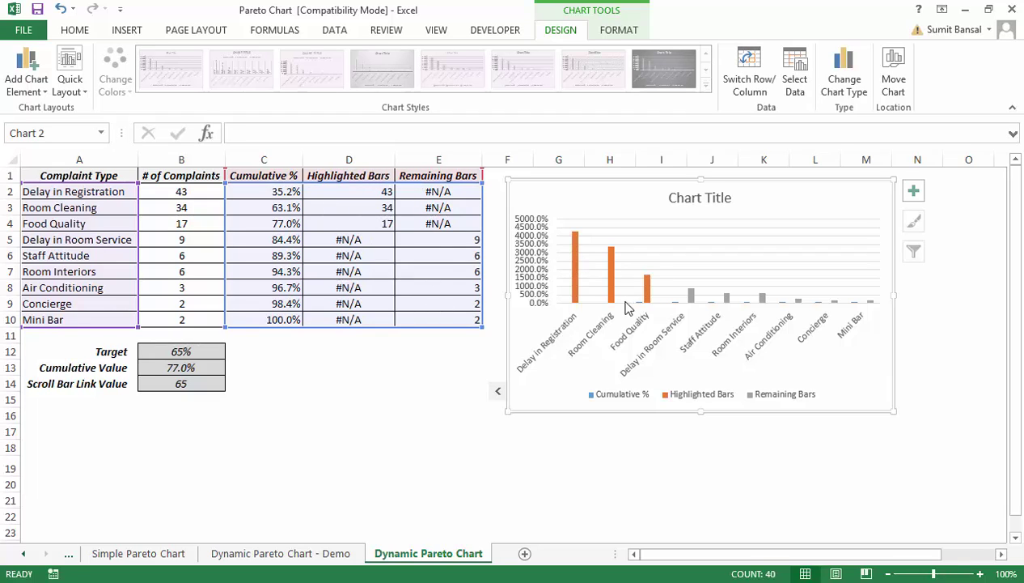
Change the Cumulative % series to a Line plotted on the secondary axis, keeping both bar series as Clustered Column
right_click(578, 252)
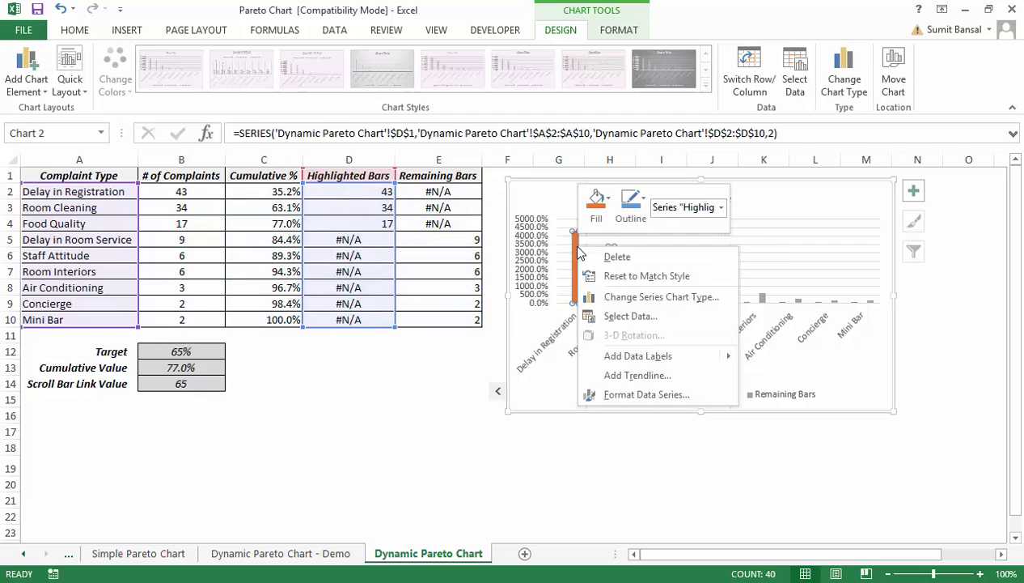
click(626, 299)
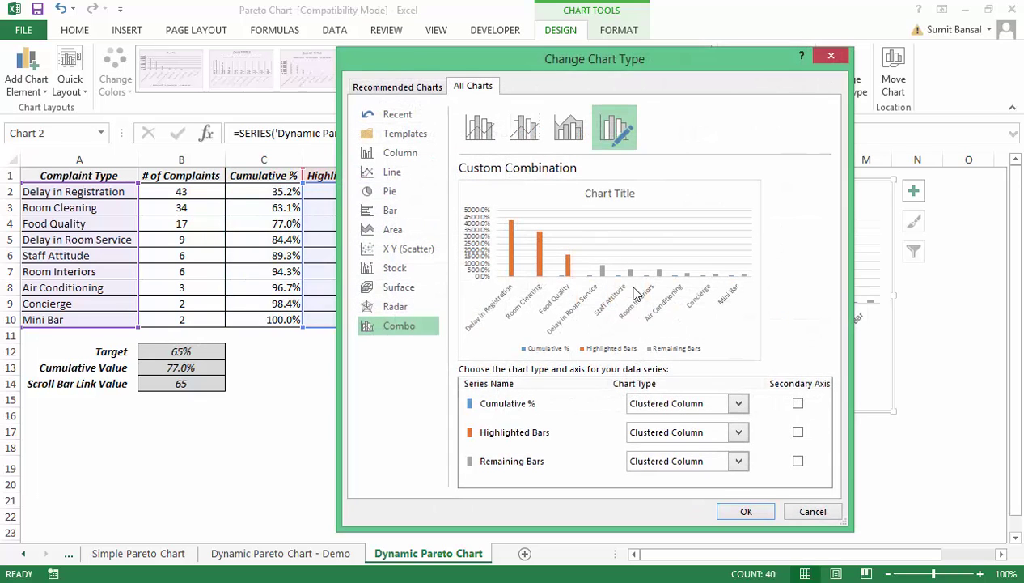
drag(629, 74, 736, 38)
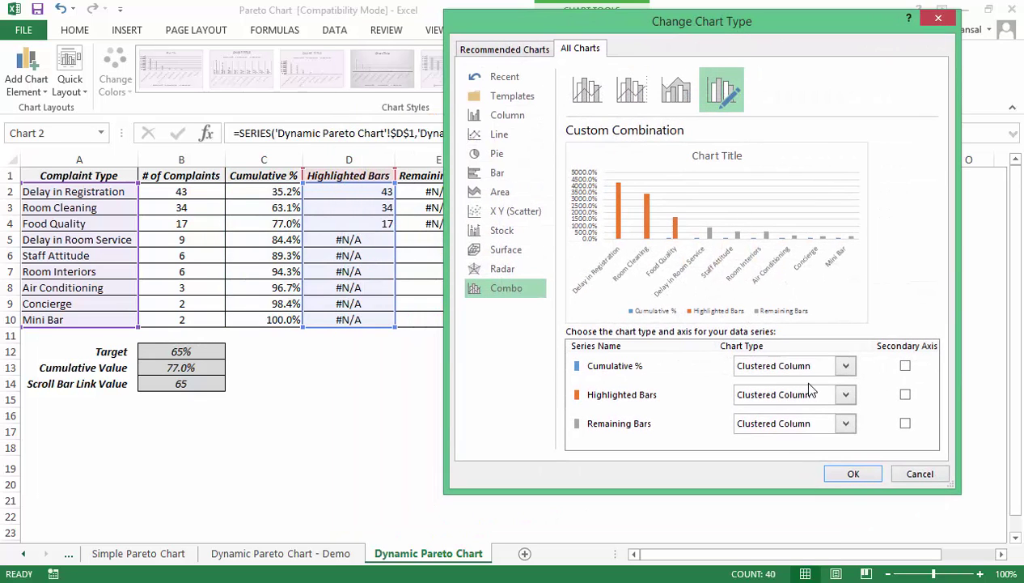
click(846, 366)
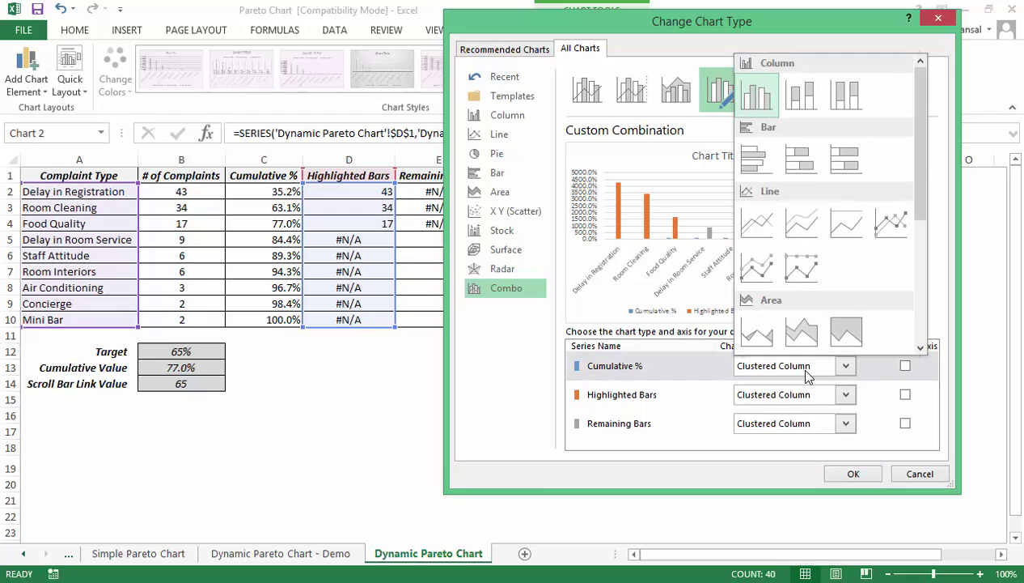
click(758, 233)
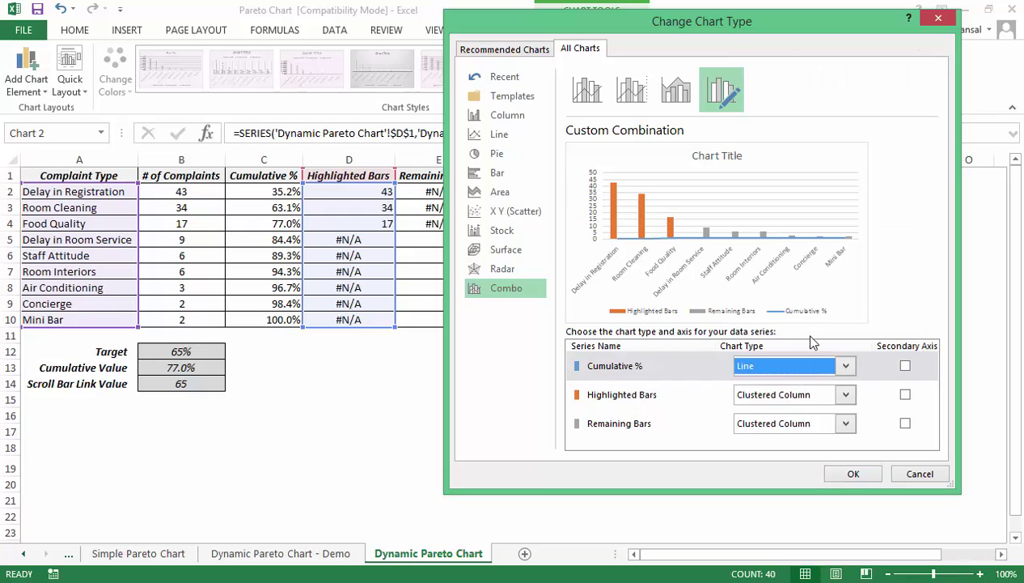
click(905, 366)
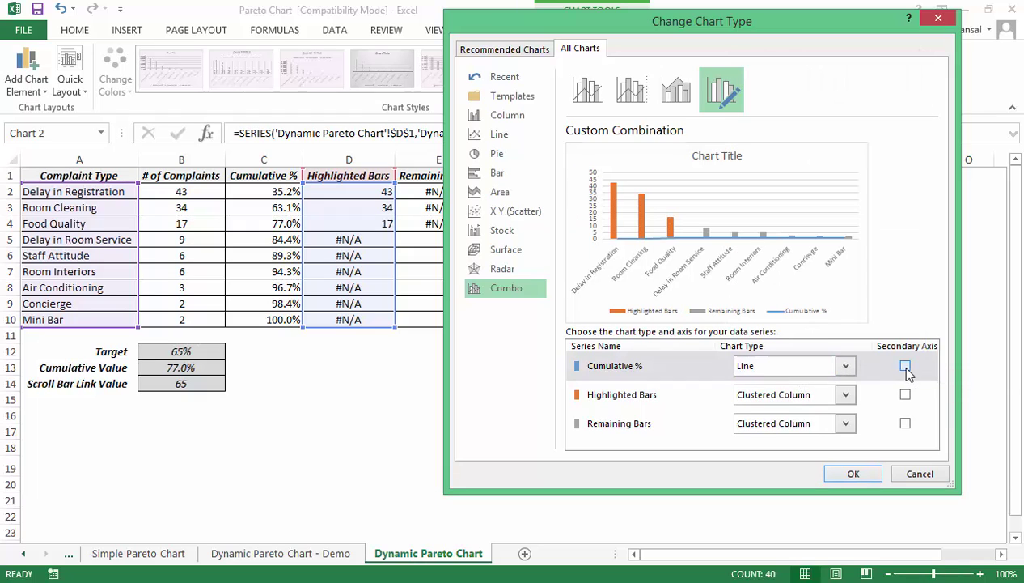
click(853, 475)
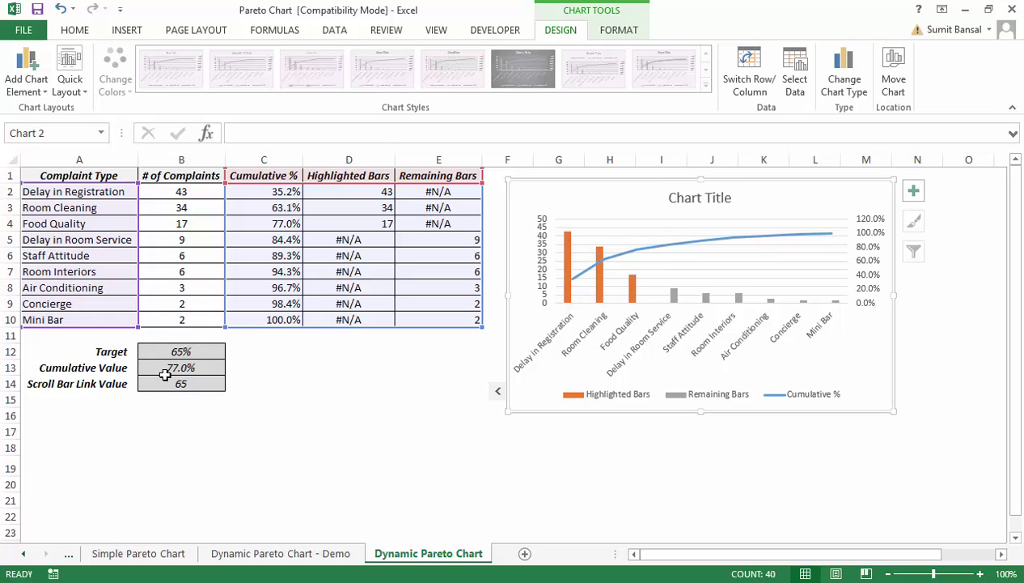
Move the scroll bar directly beneath the chart and deselect it
ctrl+click(498, 395)
drag(496, 390, 532, 436)
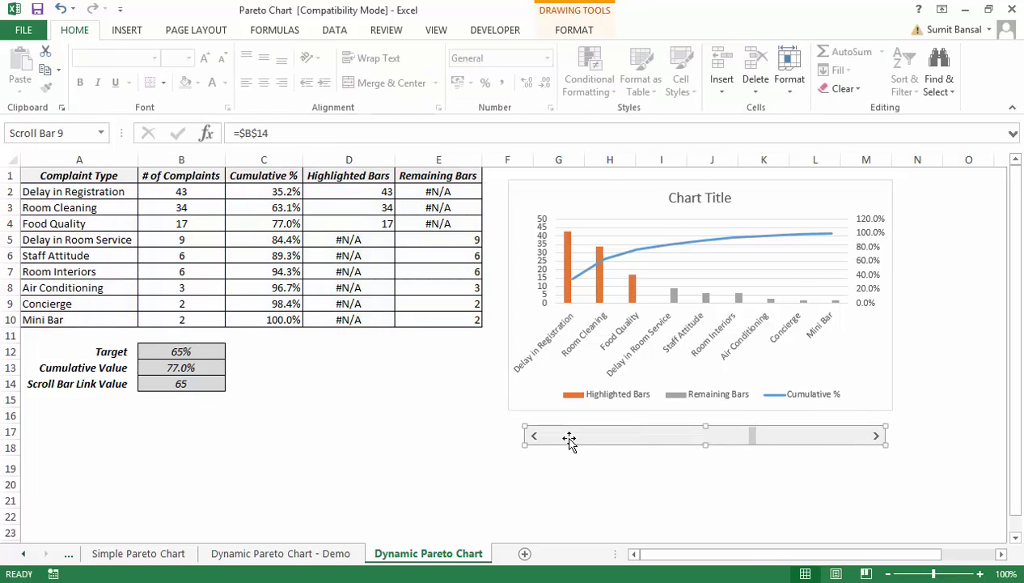
key(Escape)
Test the chart's highlighting by lowering the scroll-bar target to 30%
click(534, 440)
click(534, 439)
click(534, 440)
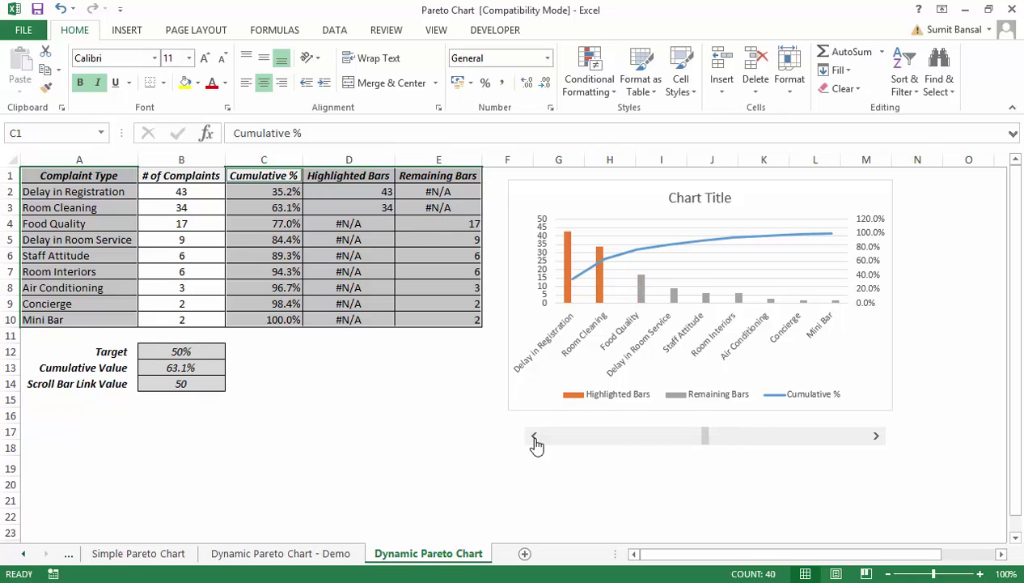
click(534, 439)
click(534, 441)
click(535, 441)
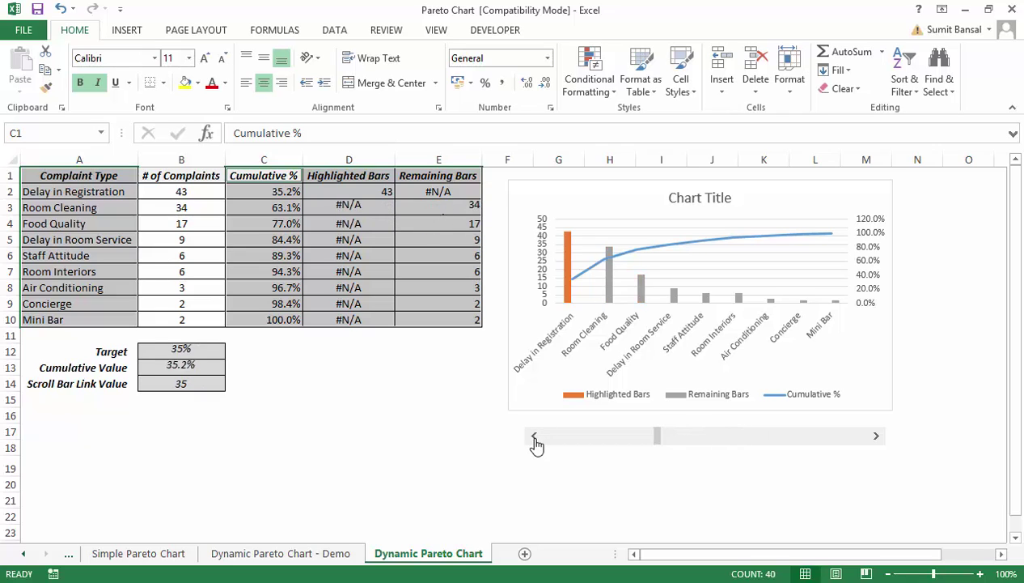
click(535, 441)
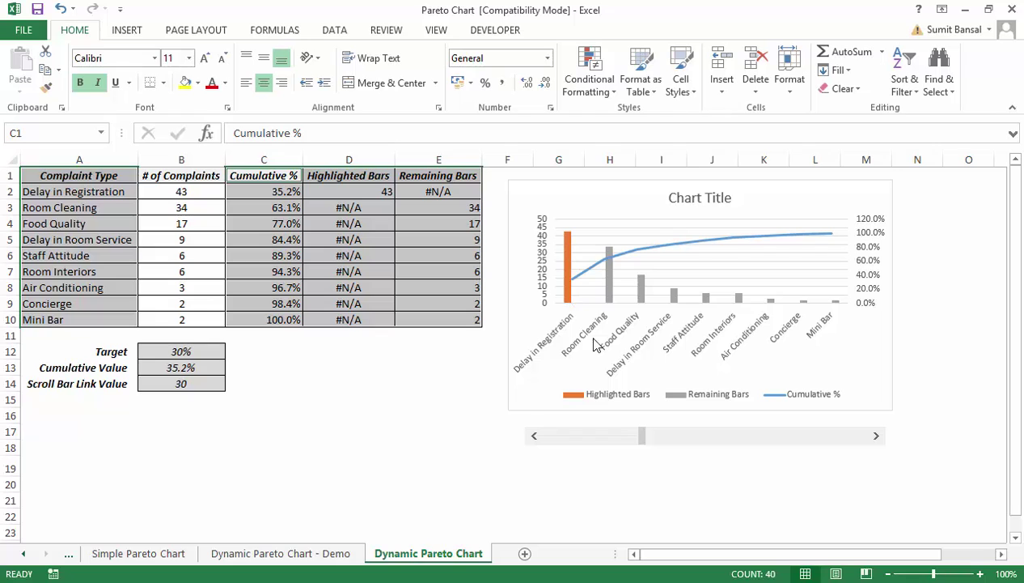
click(310, 384)
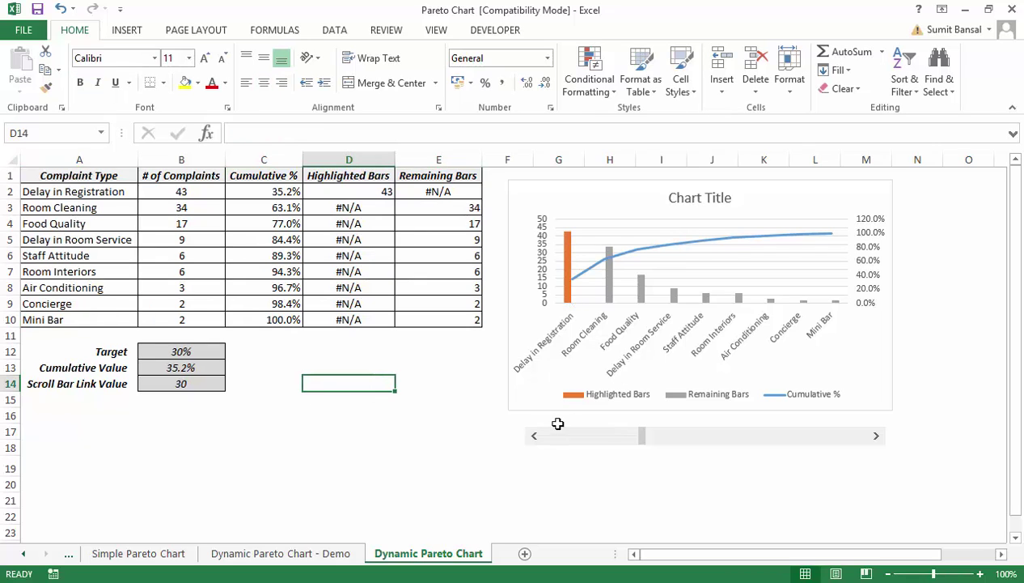
Raise the scroll-bar target to 80%, then lower it to 70%, to check which bars the chart highlights
click(878, 441)
click(878, 440)
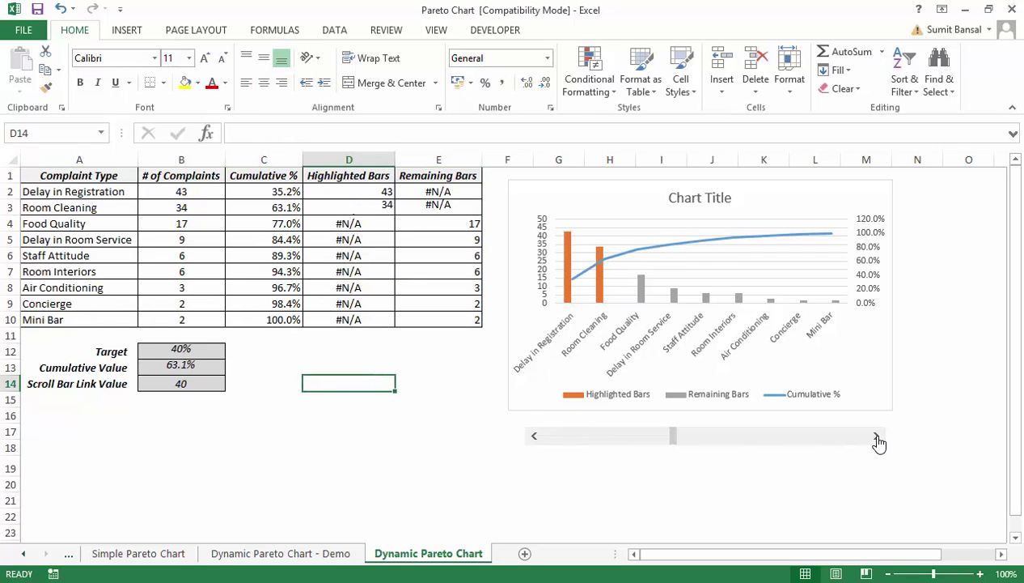
click(878, 441)
click(878, 441)
click(878, 440)
click(878, 441)
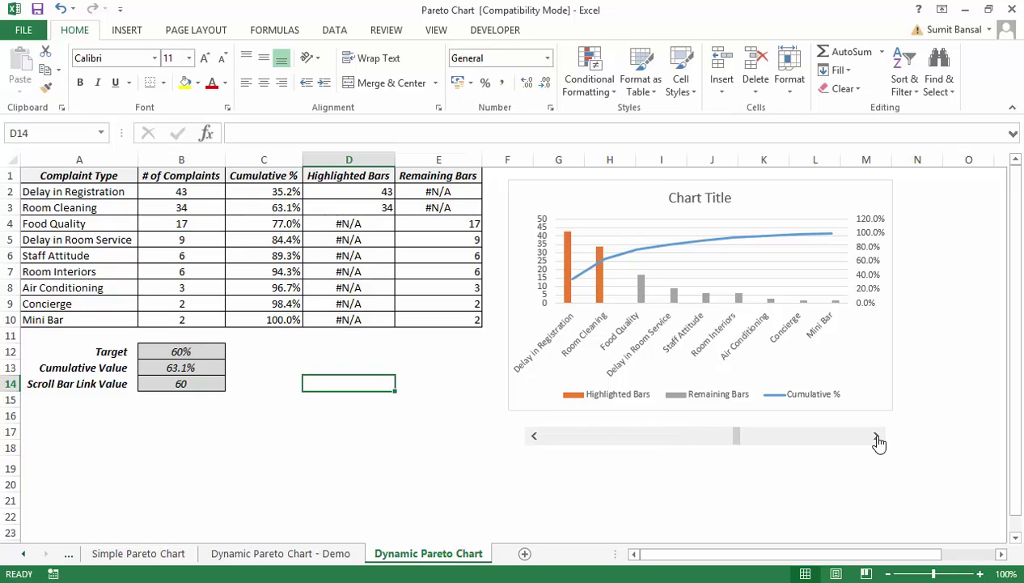
click(878, 441)
click(878, 441)
click(878, 441)
click(878, 441)
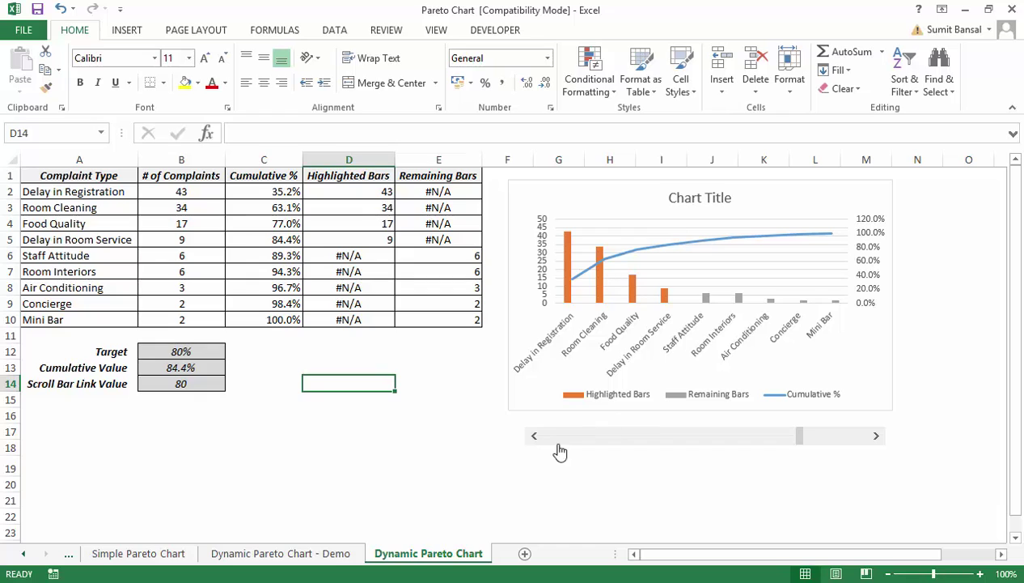
click(534, 436)
click(534, 437)
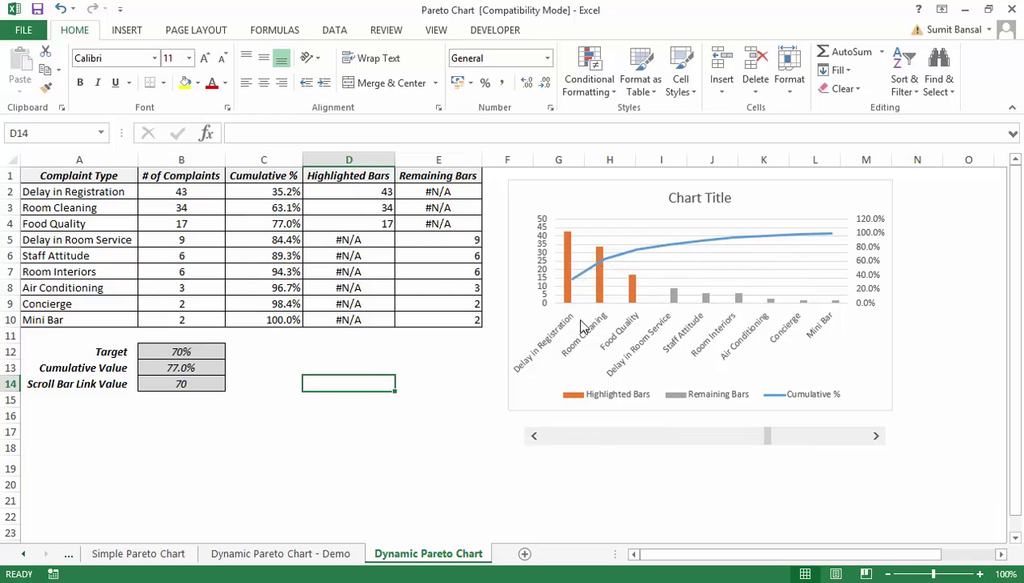
Increase the Series Overlap of the Highlighted Bars series so both bar series share the same position per category
right_click(570, 257)
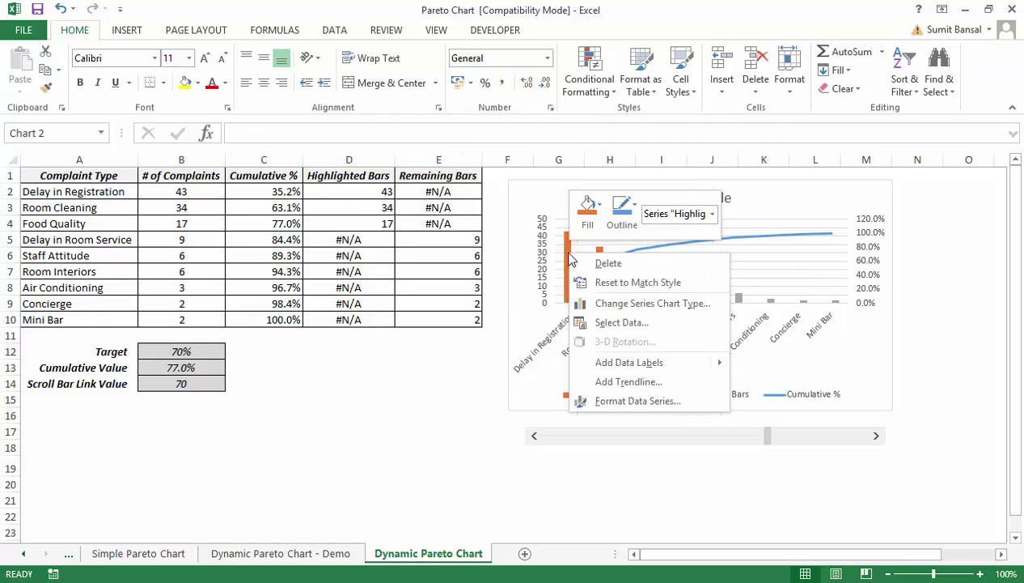
click(606, 399)
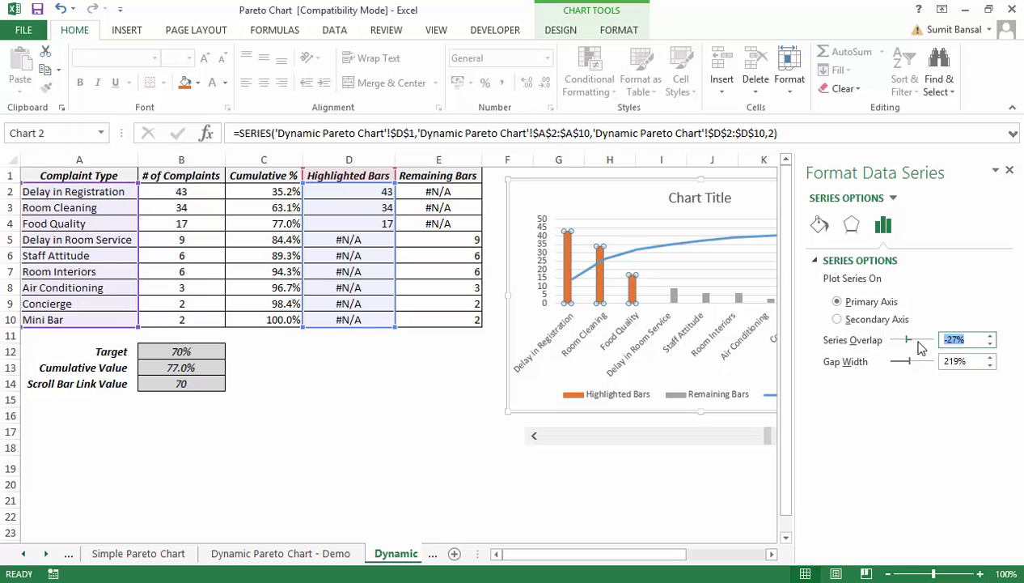
click(718, 463)
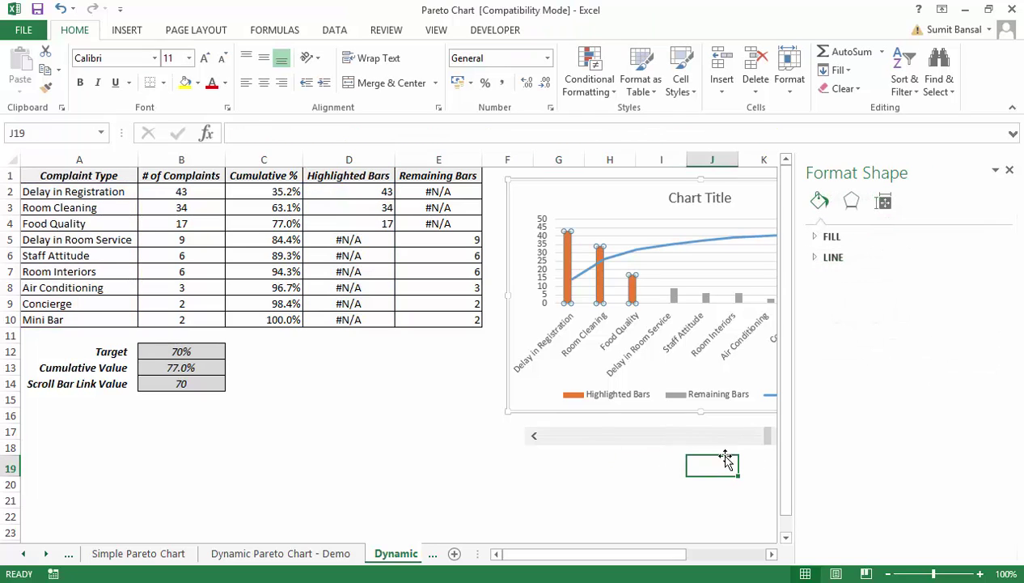
click(1008, 170)
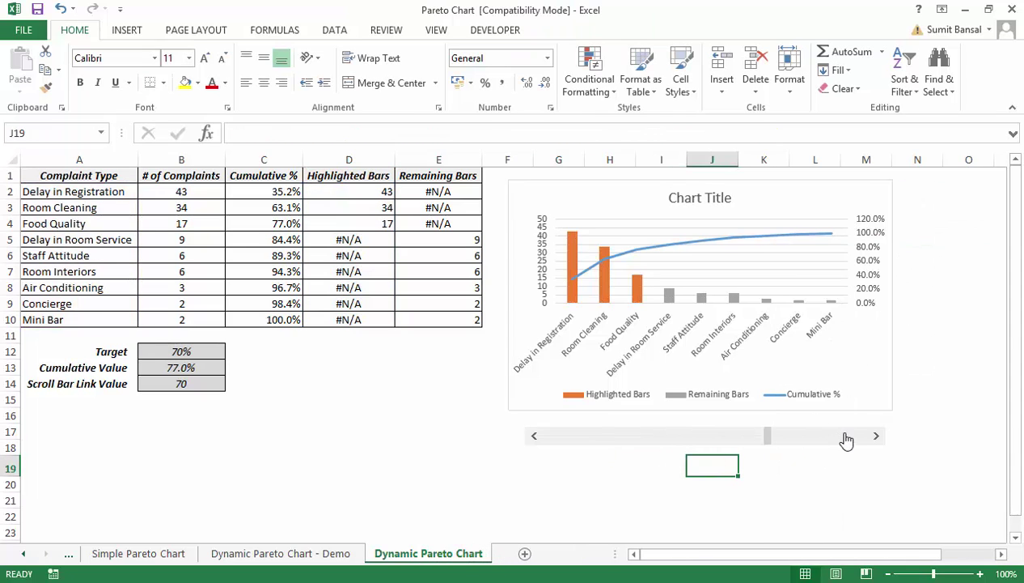
Retest the overlapped bars by raising the scroll-bar target to 80% and lowering it to 50%
click(878, 437)
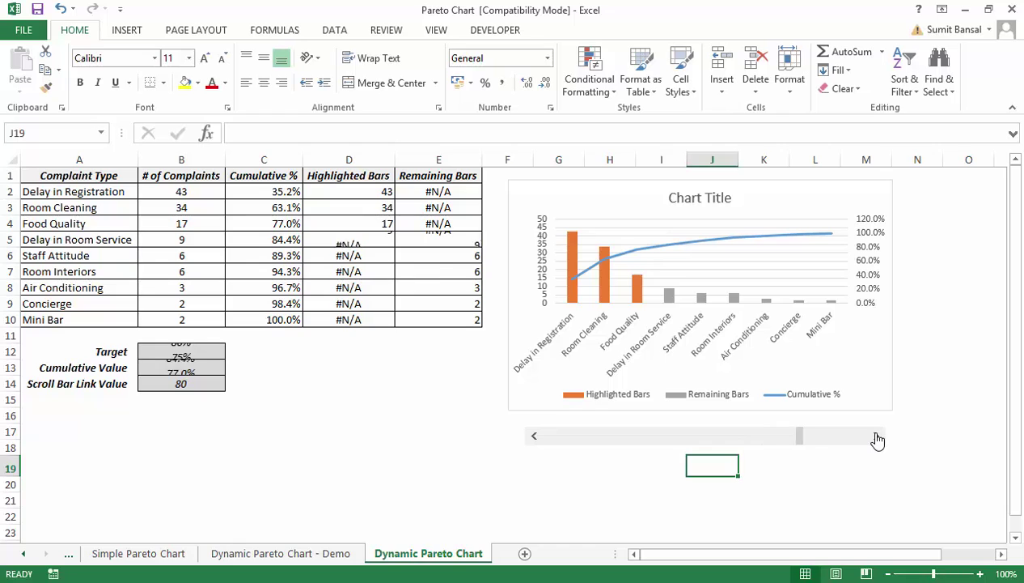
click(534, 437)
click(535, 438)
click(535, 438)
click(535, 437)
click(535, 438)
click(535, 438)
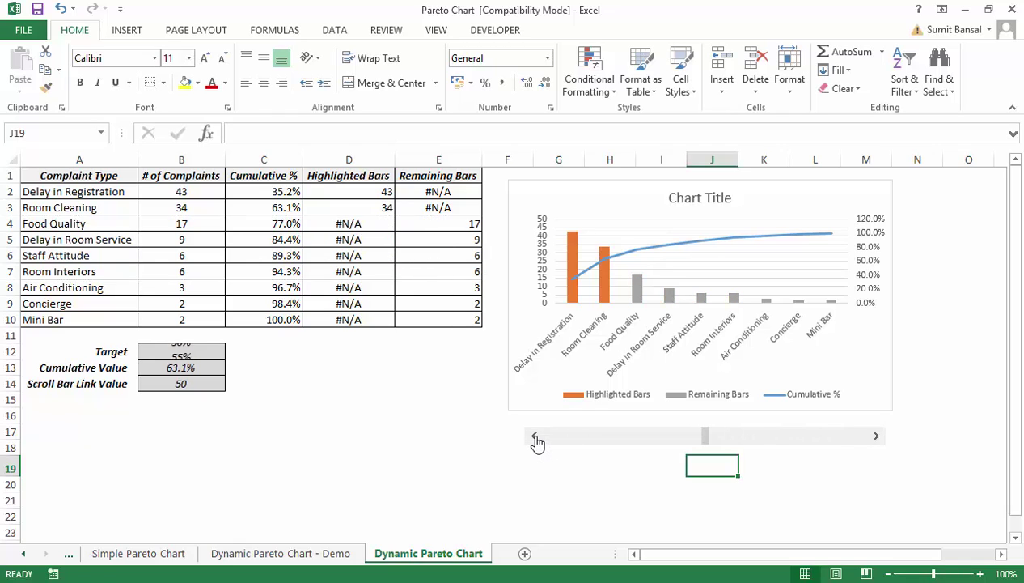
Set the secondary percentage axis to a maximum of 1.0 and a major unit of 0.2
click(864, 248)
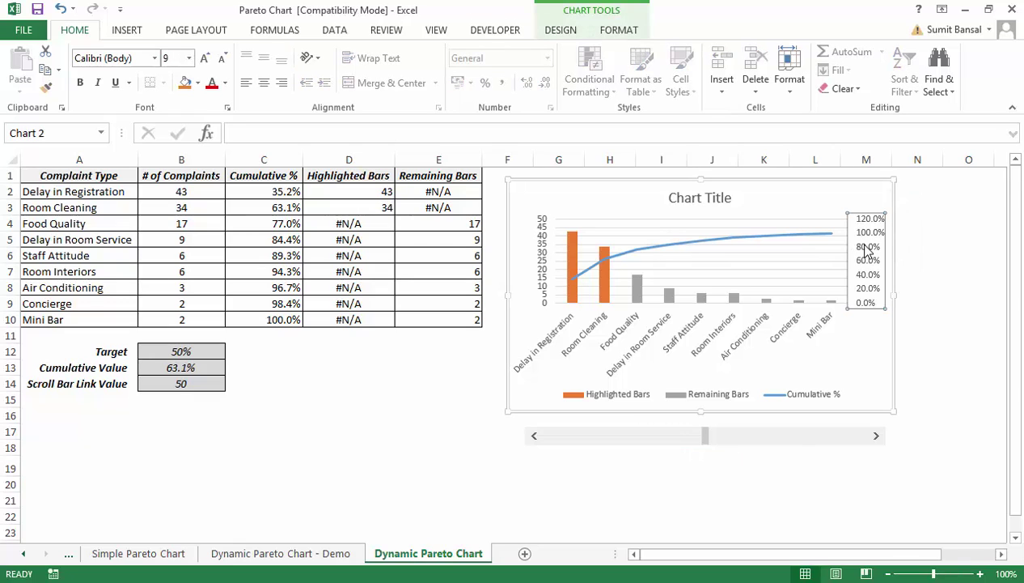
double_click(865, 249)
click(896, 324)
text(1)
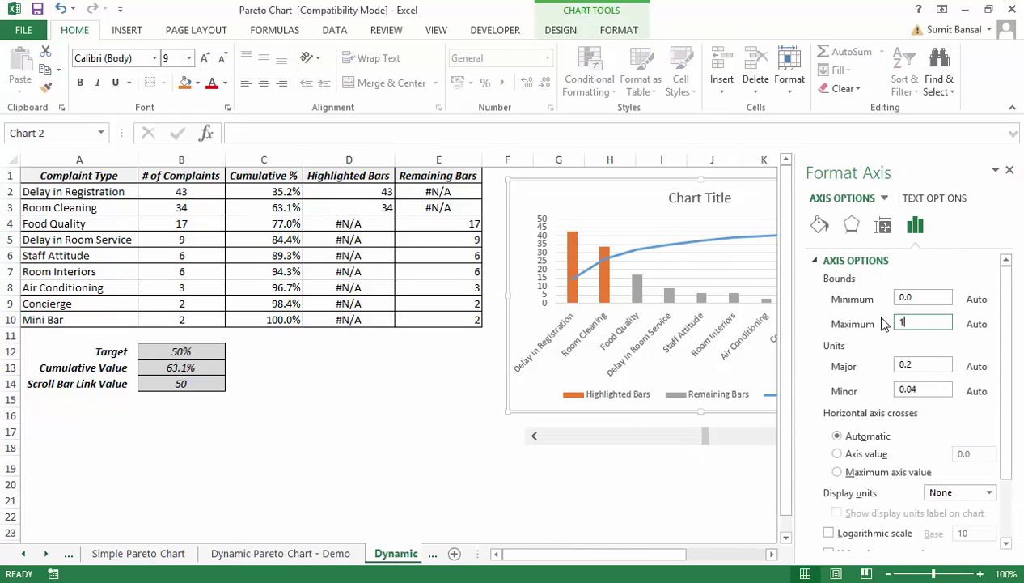
key(Tab)
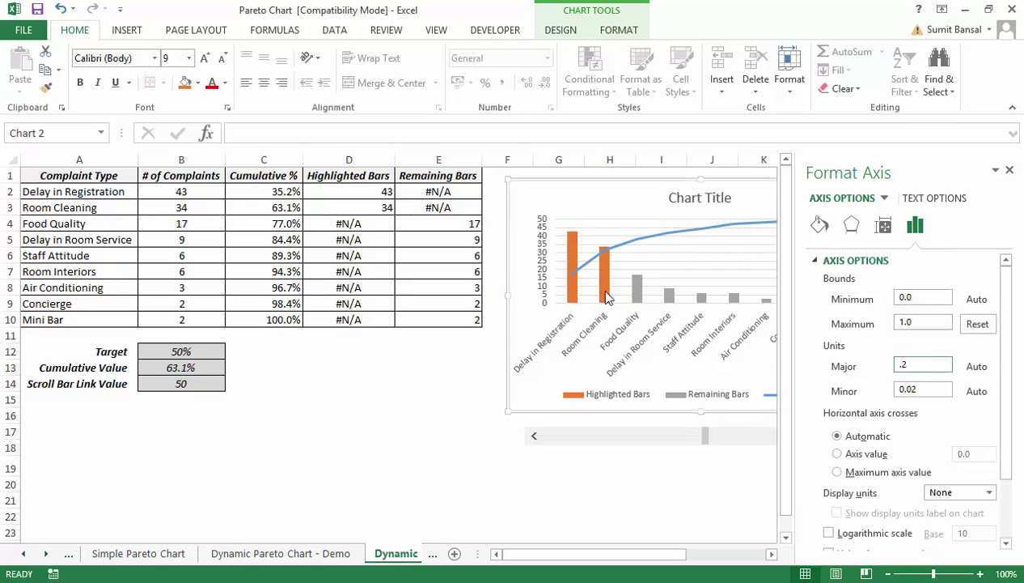
Set the primary value axis's major unit to 10 and close the axis formatting options
click(542, 267)
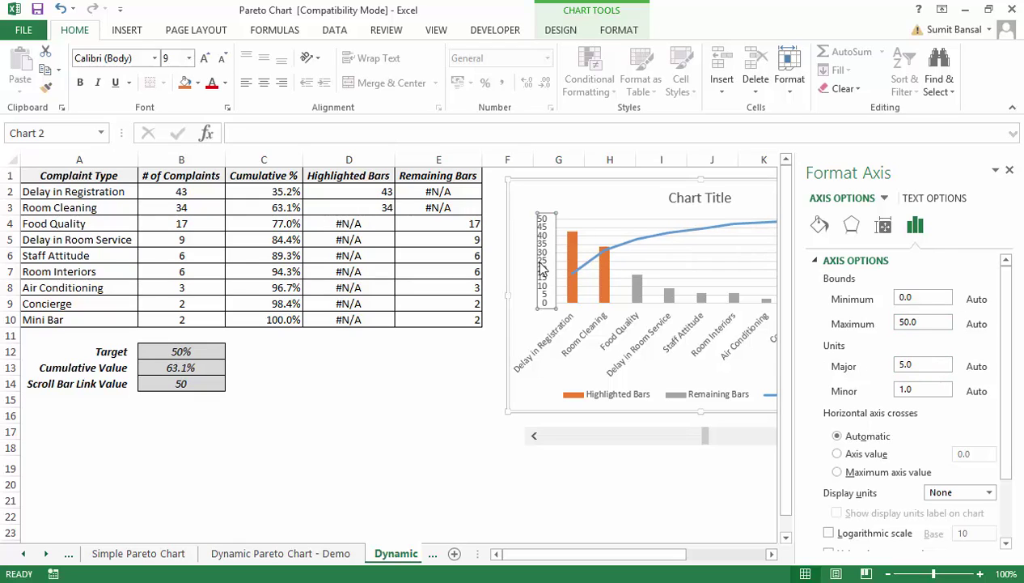
double_click(914, 365)
click(692, 497)
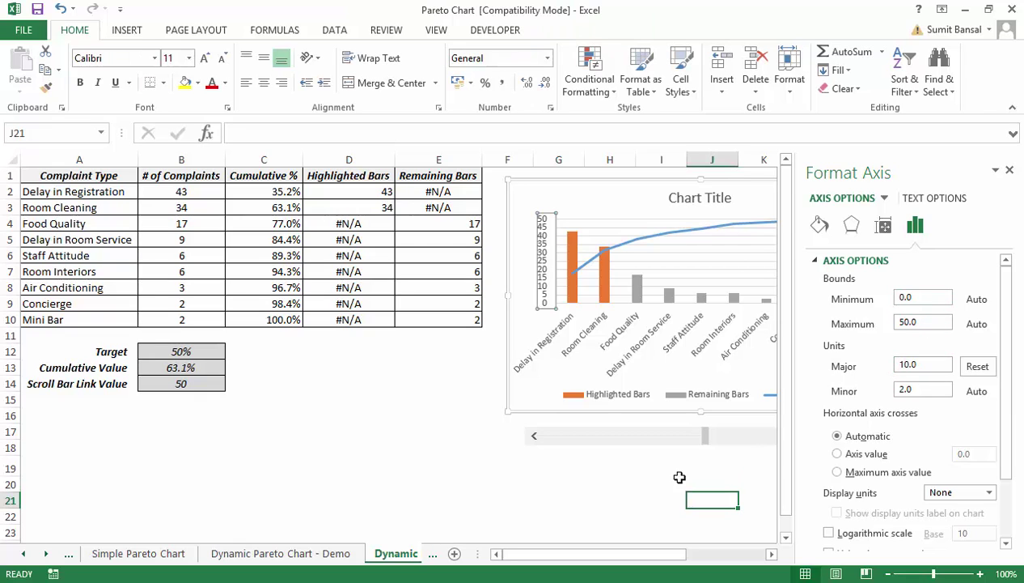
click(1009, 171)
Fill the Highlighted Bars series with dark red
click(568, 263)
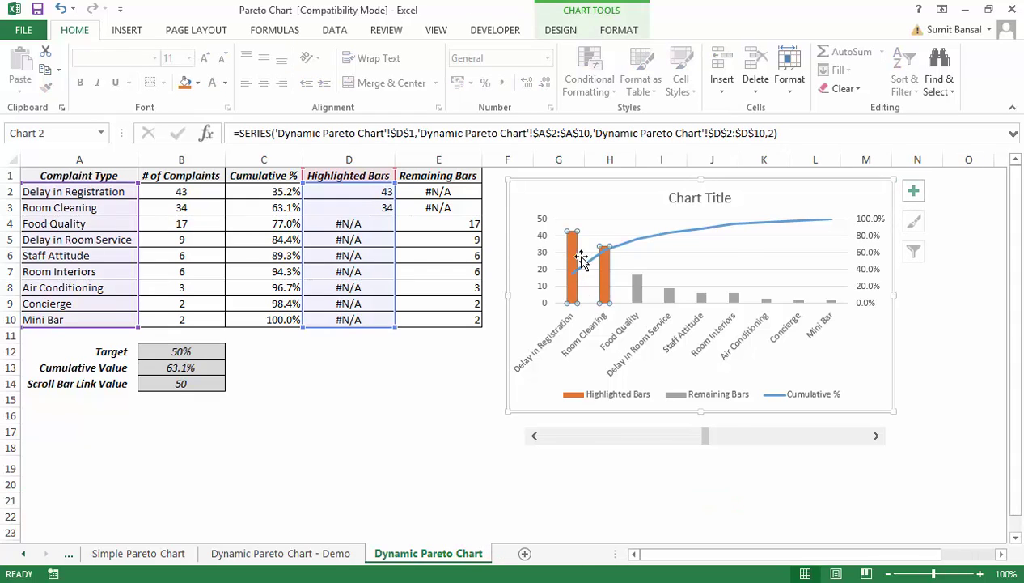
right_click(581, 259)
click(602, 230)
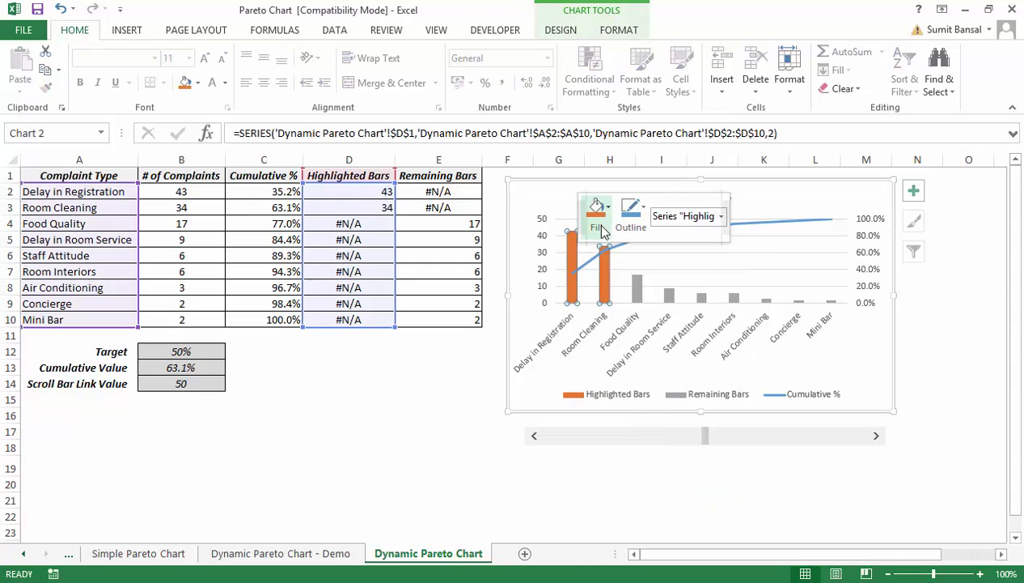
click(601, 230)
click(588, 383)
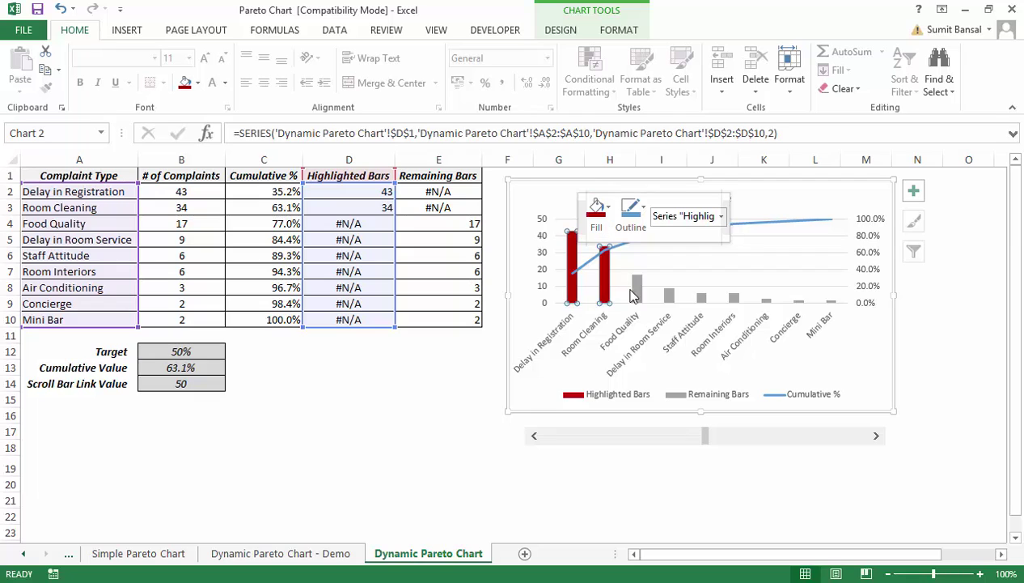
Set the Cumulative % line's color to orange
click(766, 224)
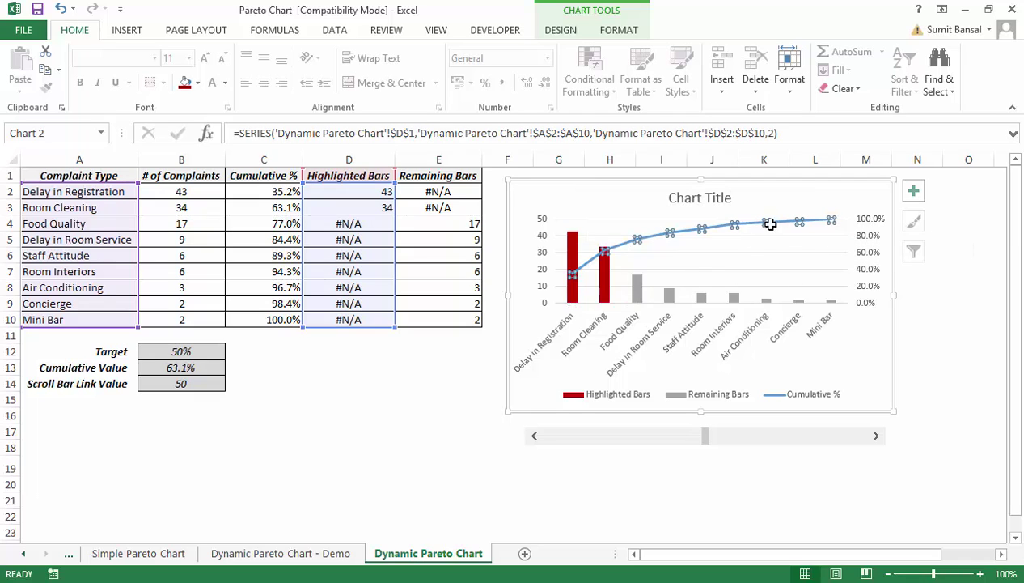
right_click(667, 232)
click(714, 194)
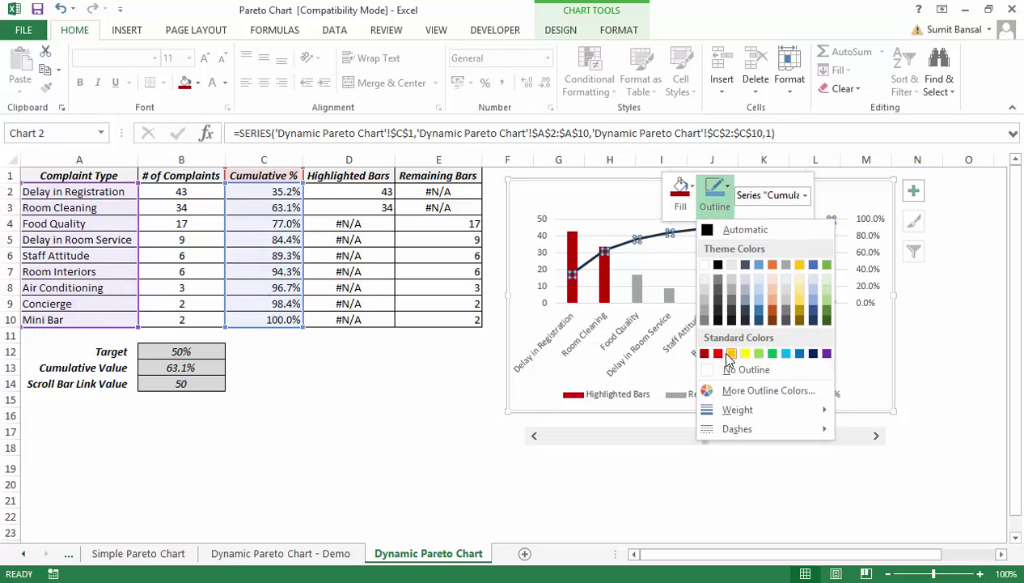
click(774, 267)
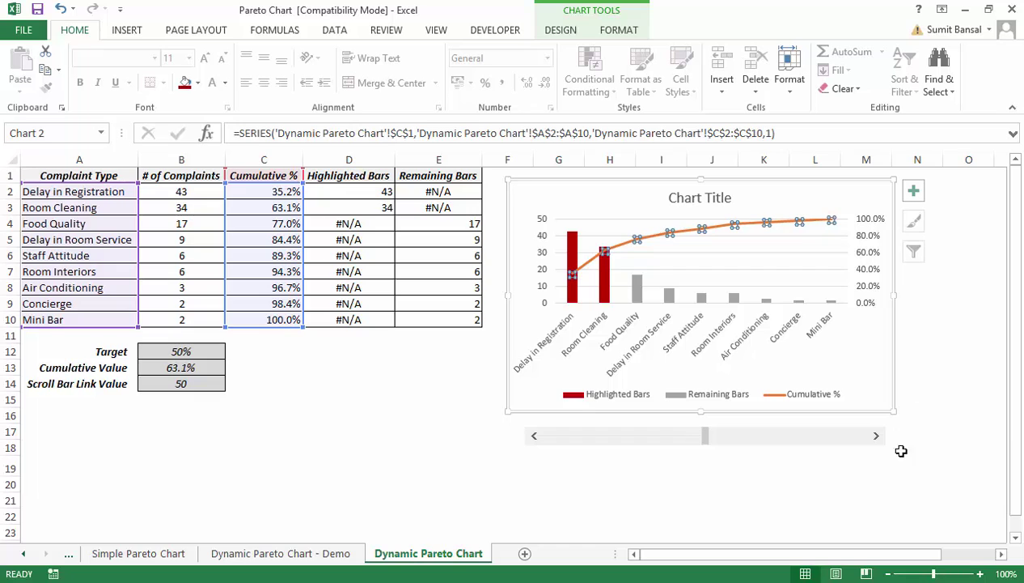
Lower the scroll-bar target to 30% to test the recolored chart
click(854, 486)
click(533, 437)
click(533, 437)
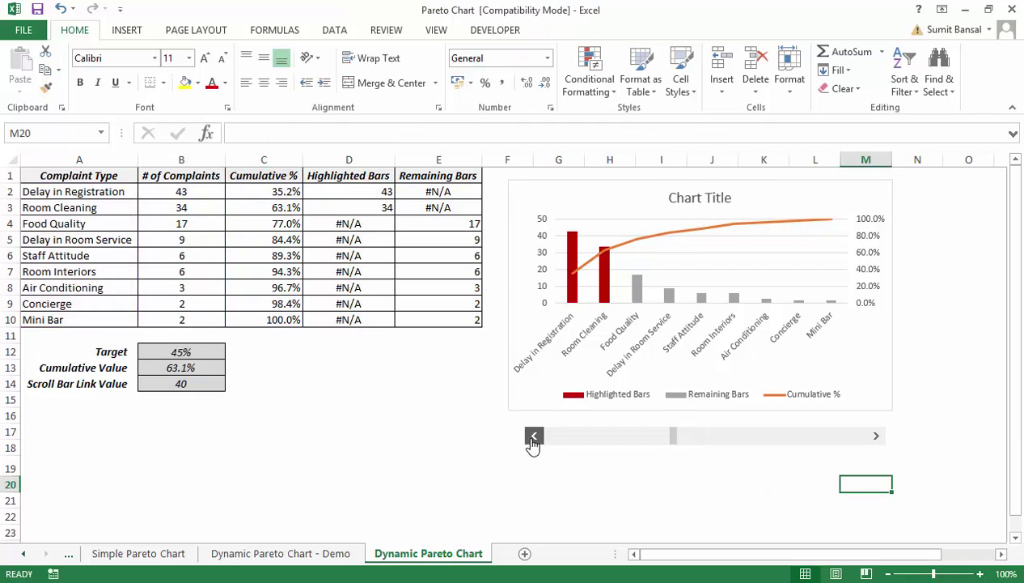
click(533, 437)
click(533, 437)
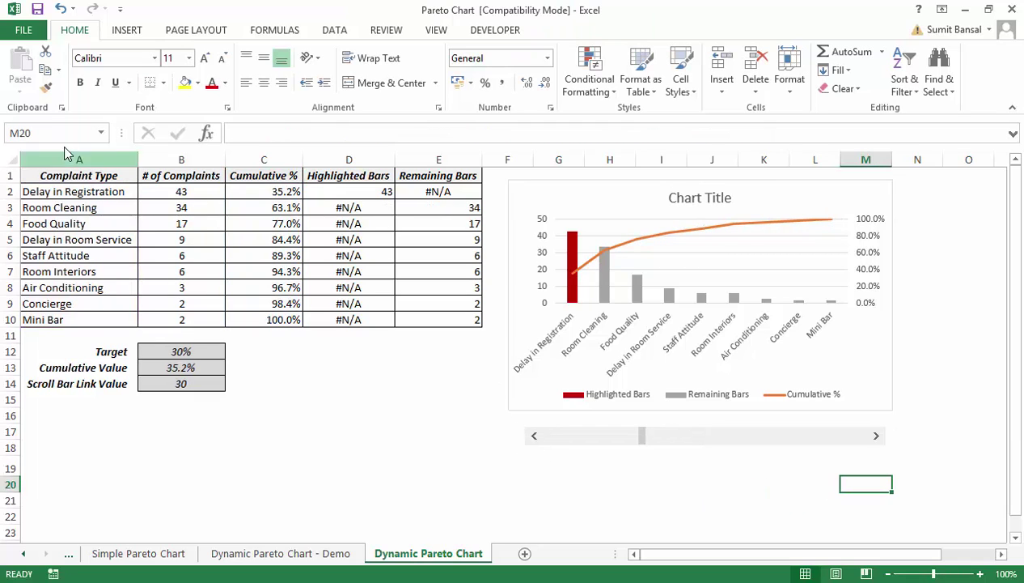
Try to hide columns A through E beside the chart, and undo the hiding
drag(107, 152, 407, 154)
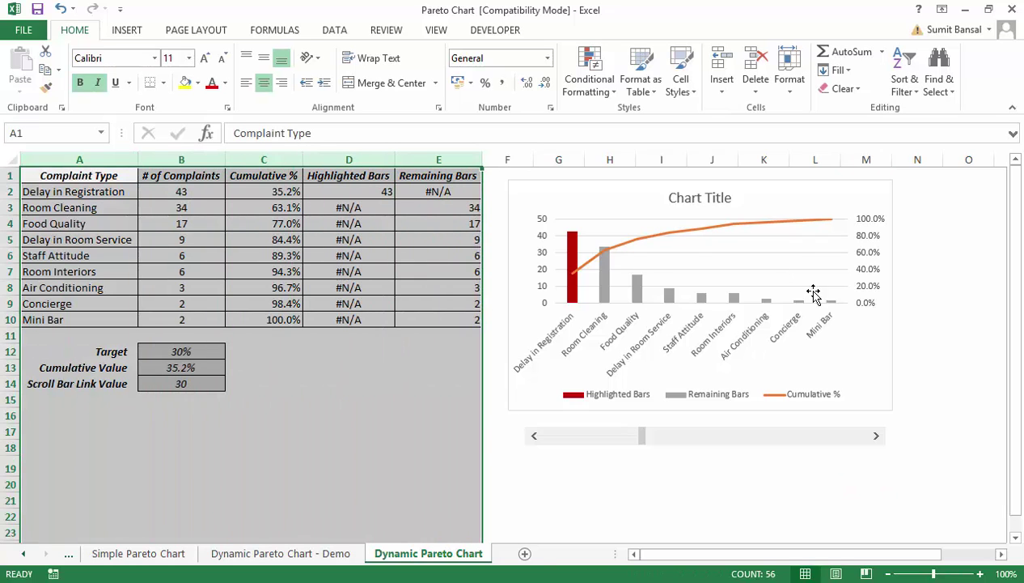
right_click(438, 160)
click(476, 370)
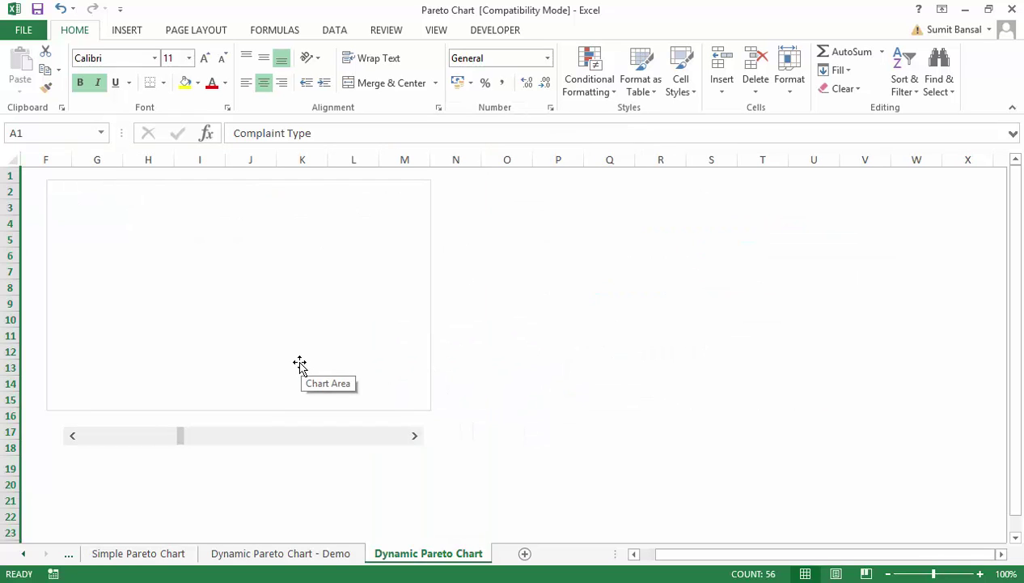
key(ctrl+z)
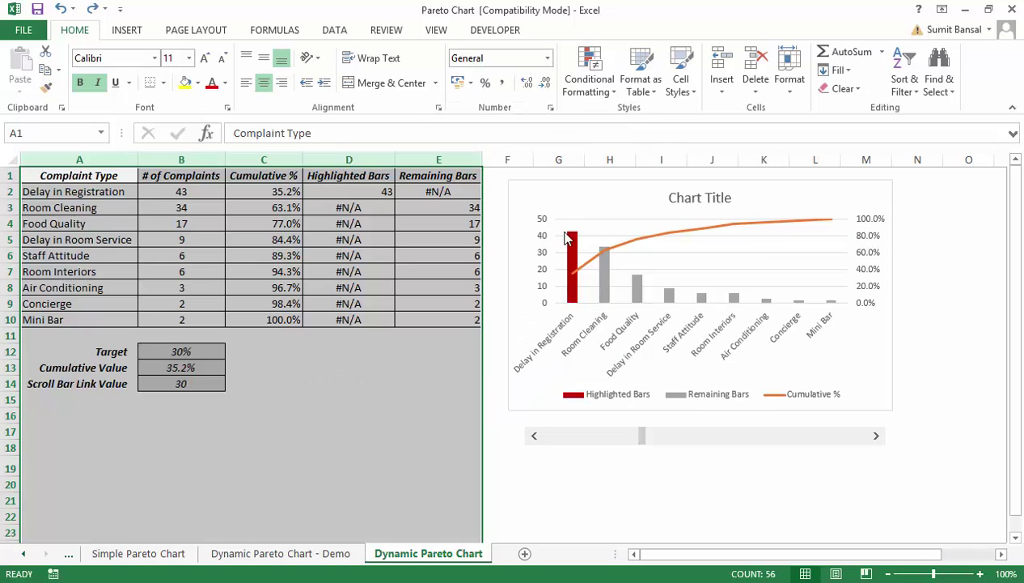
Set the Pareto chart's hidden and empty cell settings to show data in hidden rows and columns
click(564, 183)
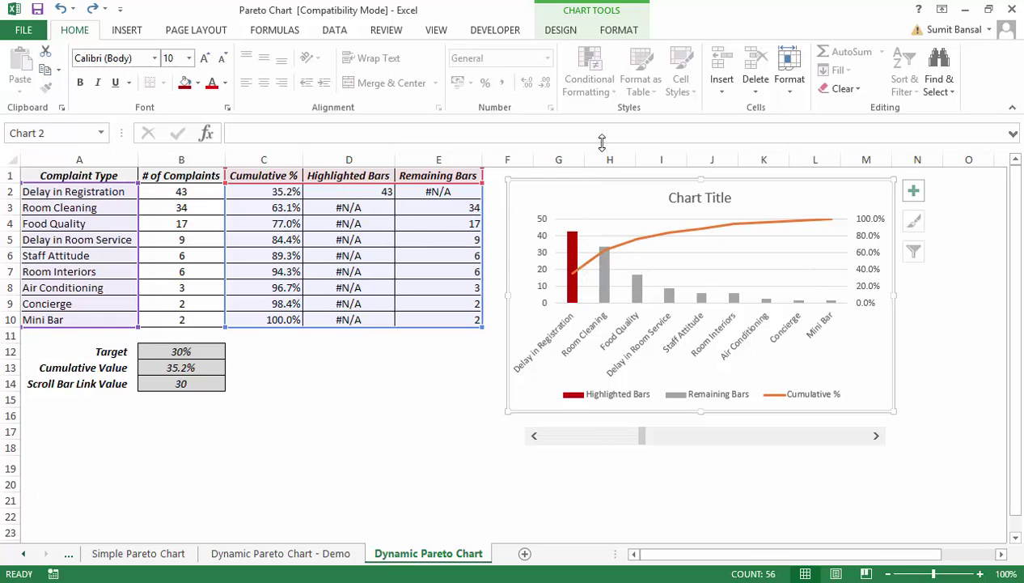
click(568, 32)
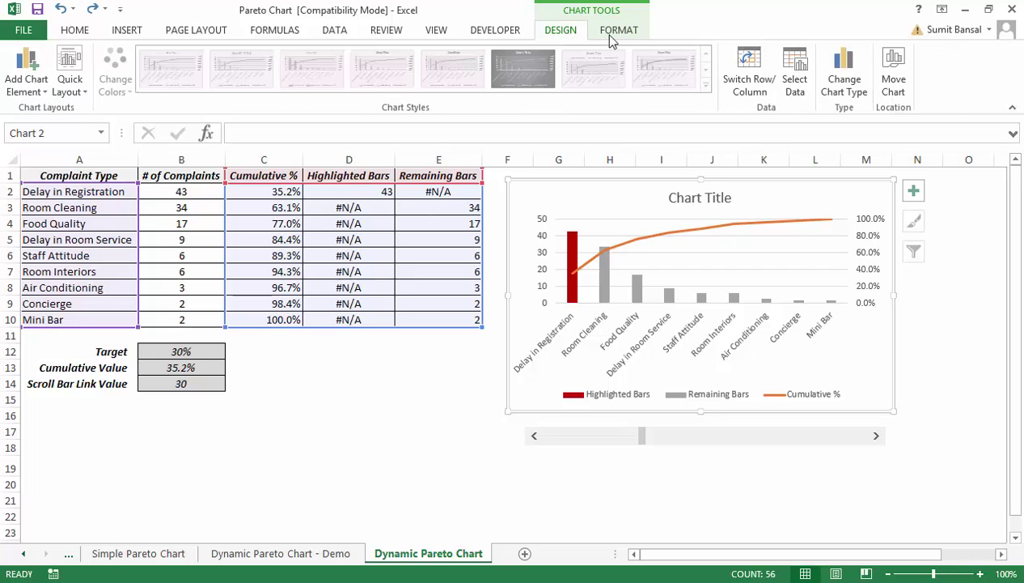
click(796, 79)
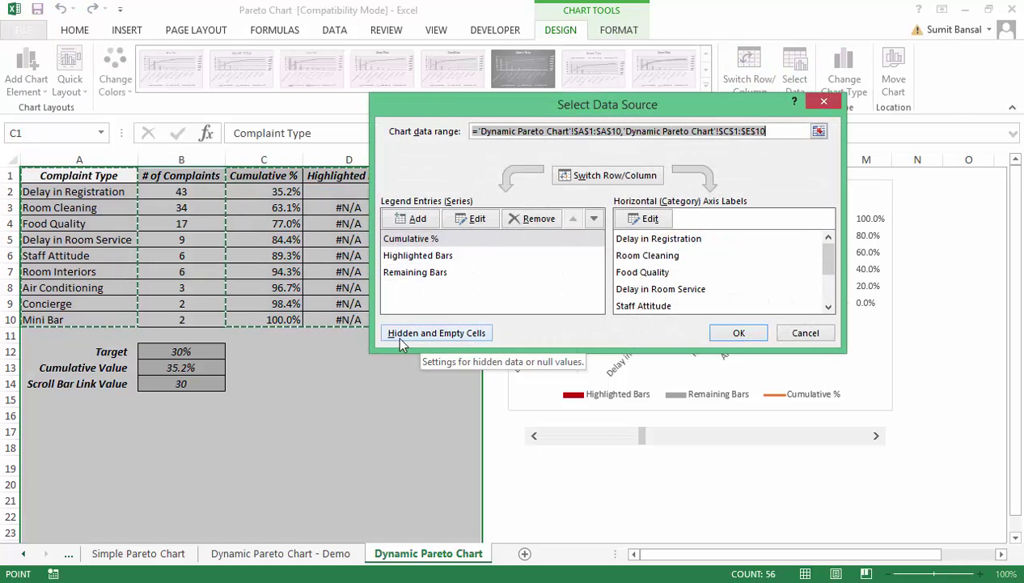
click(456, 334)
drag(527, 175, 522, 141)
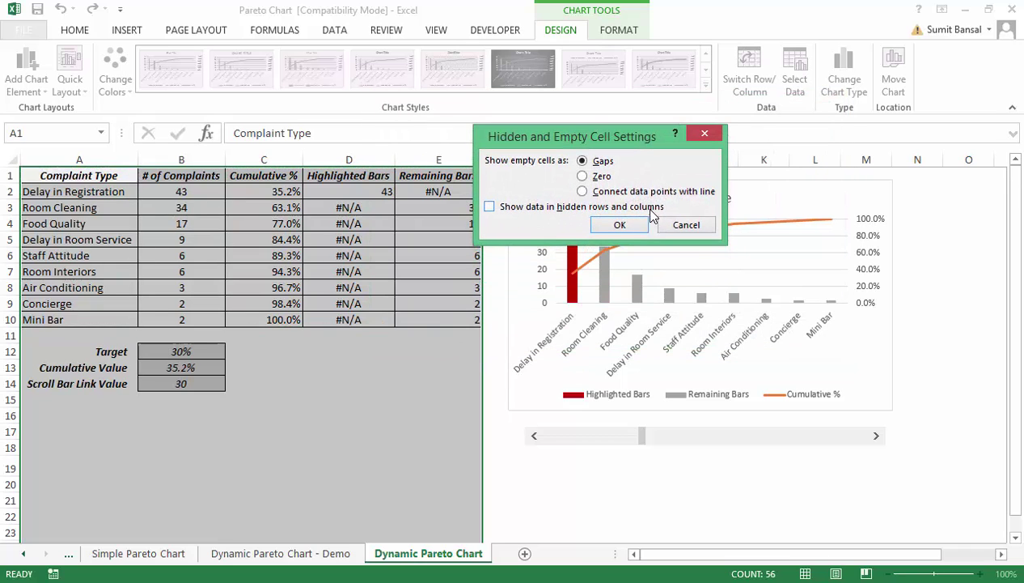
click(489, 207)
click(612, 230)
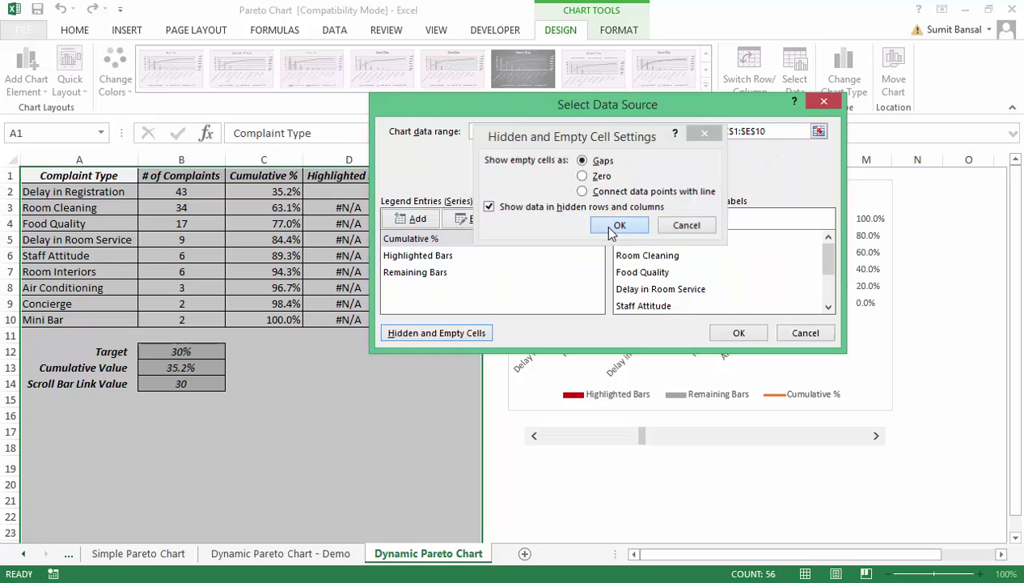
click(736, 333)
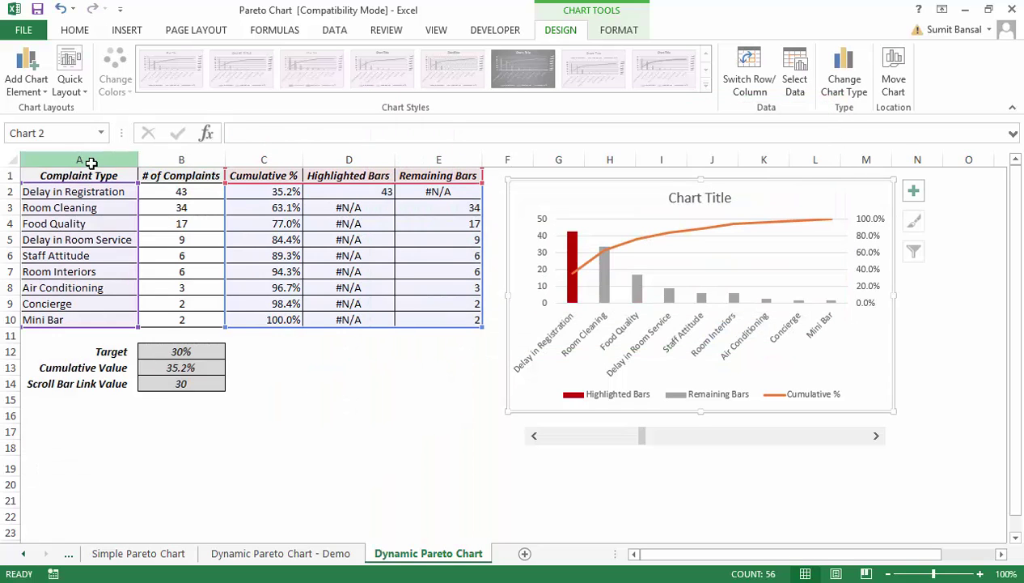
Test the chart by hiding columns A through E again, and undo the hiding
drag(92, 162, 411, 160)
right_click(411, 160)
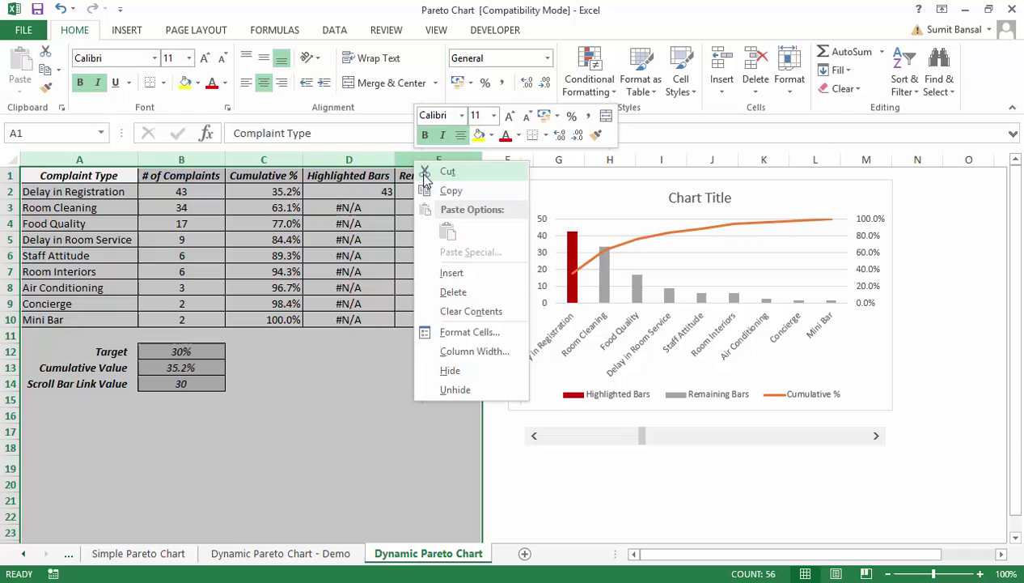
click(450, 371)
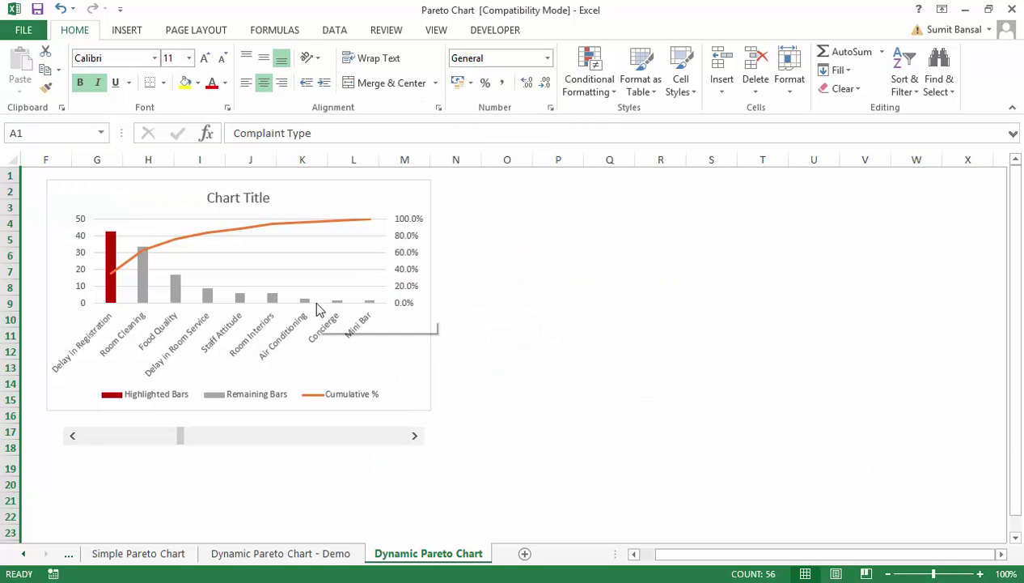
key(ctrl+z)
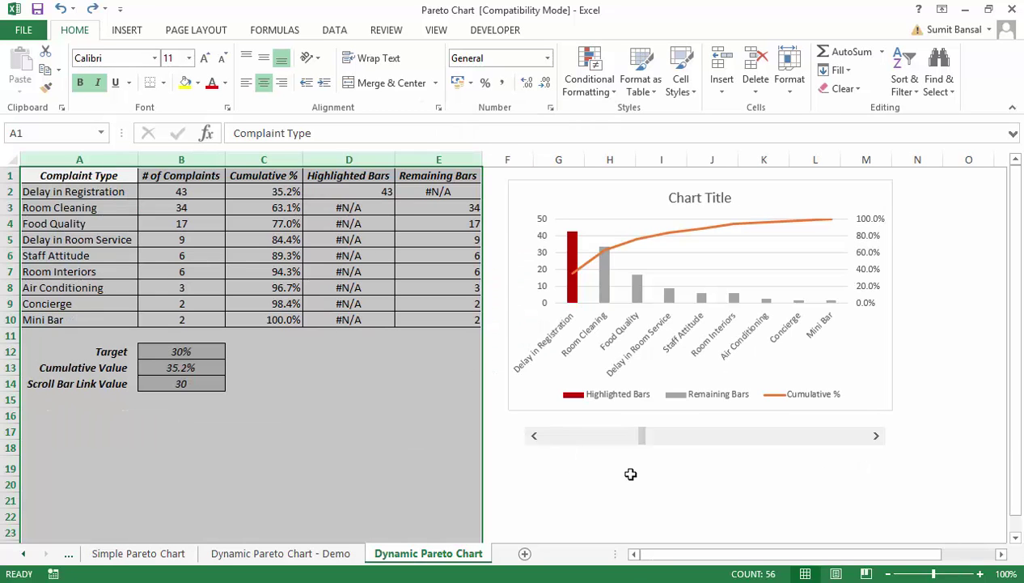
Enter the formula ="Target "&B13 in cell I19 below the scroll bar
click(659, 469)
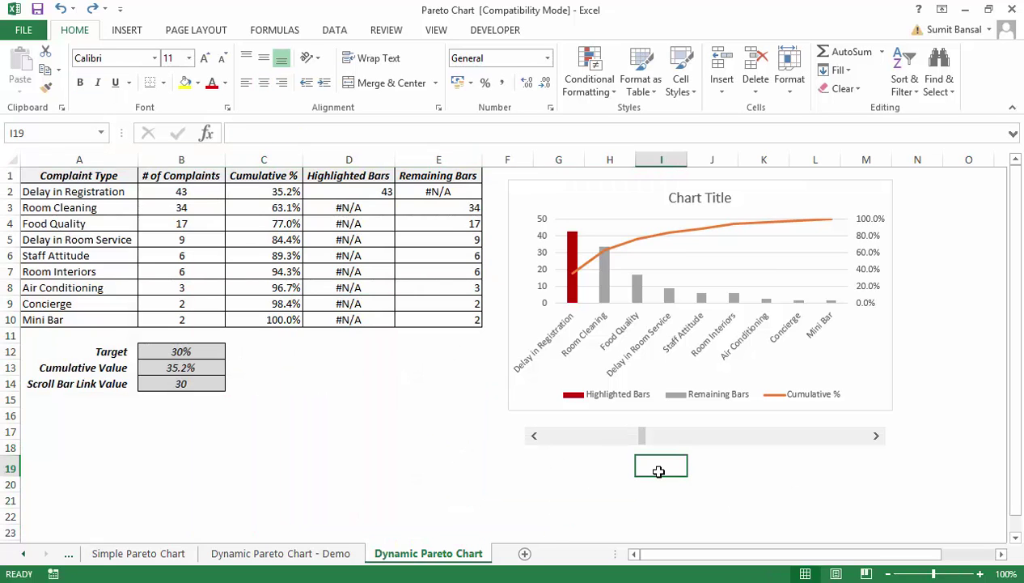
text(=)
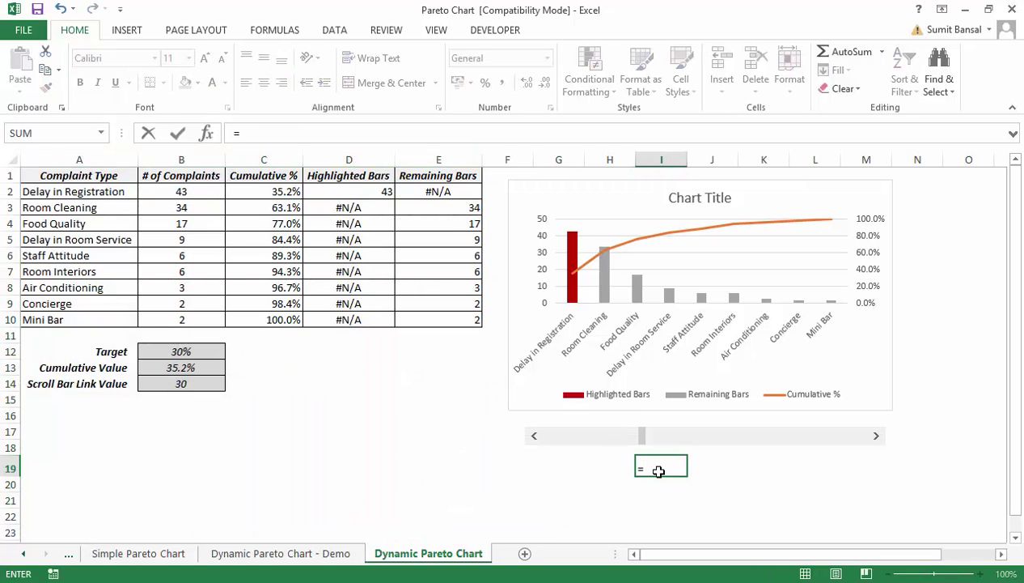
text("Target)
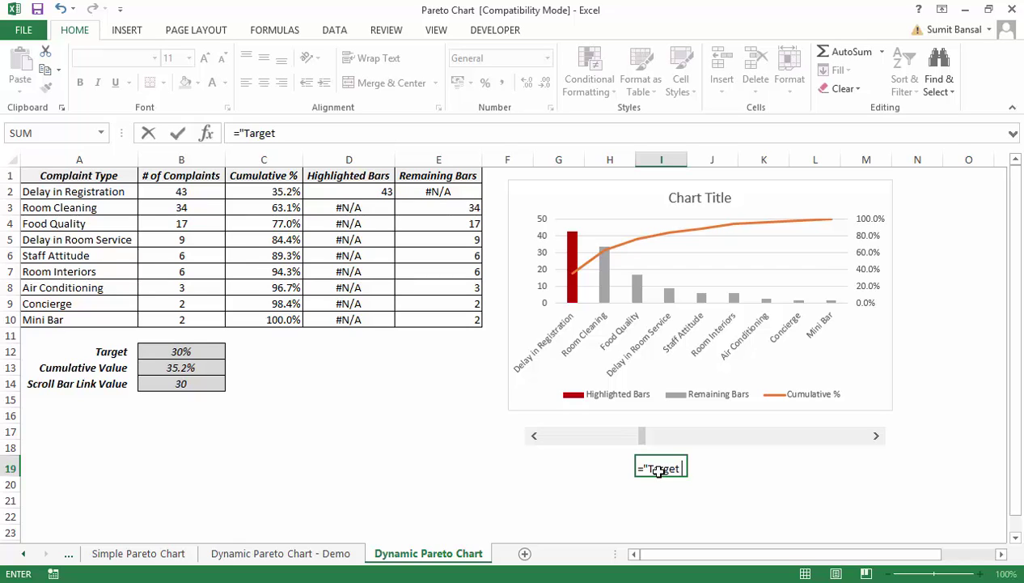
text( "&)
click(208, 368)
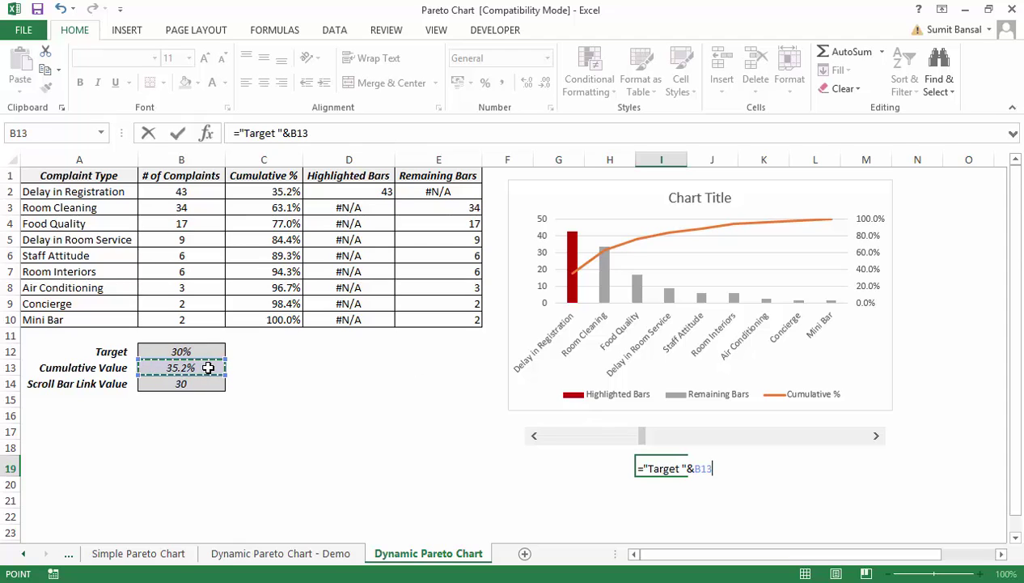
key(Return)
key(Up)
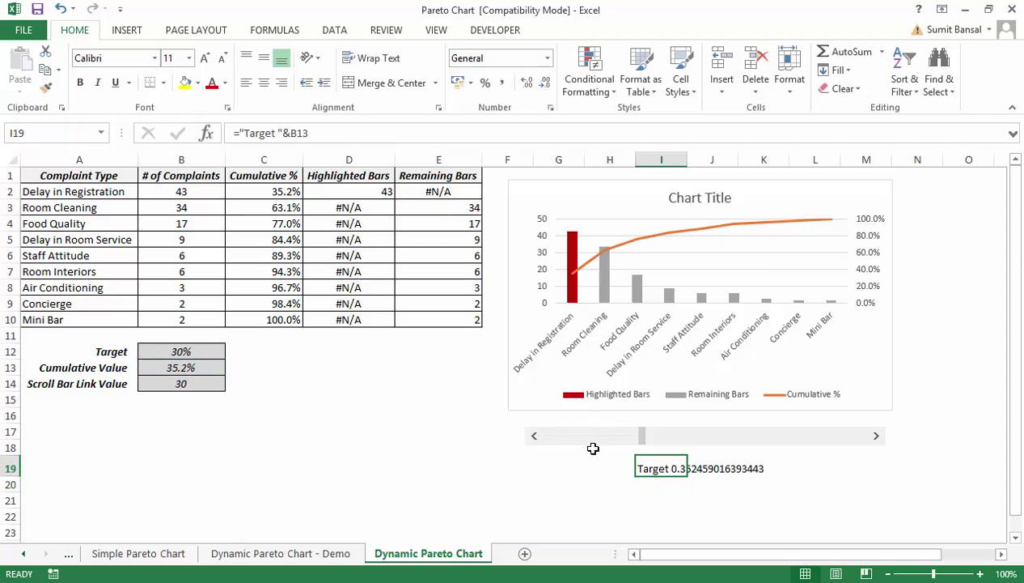
Change the I19 formula to ="Target "&TEXT(B13,"0.0%") so the value is formatted as a one-decimal percentage
double_click(673, 471)
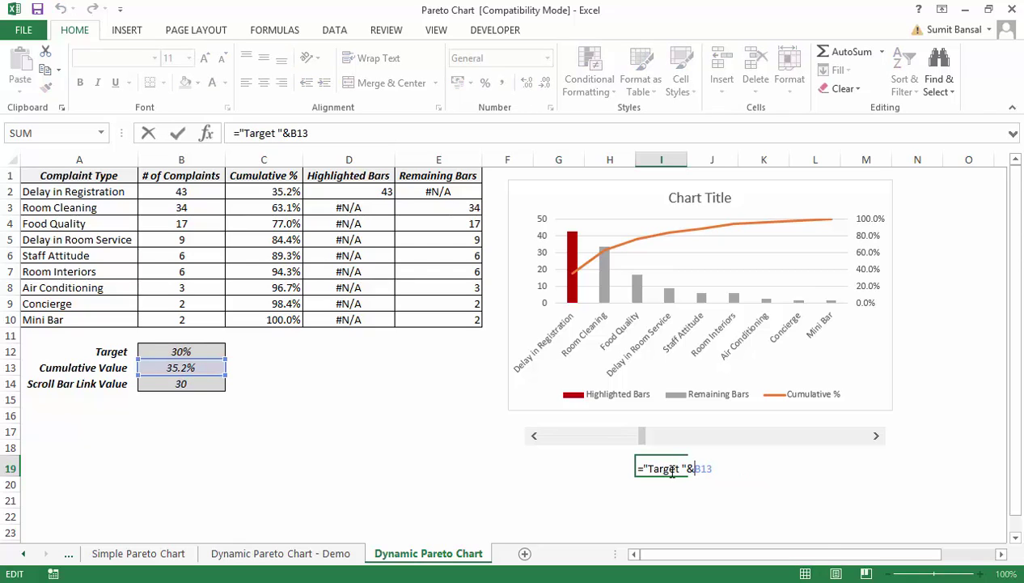
text(TEXT(B13)
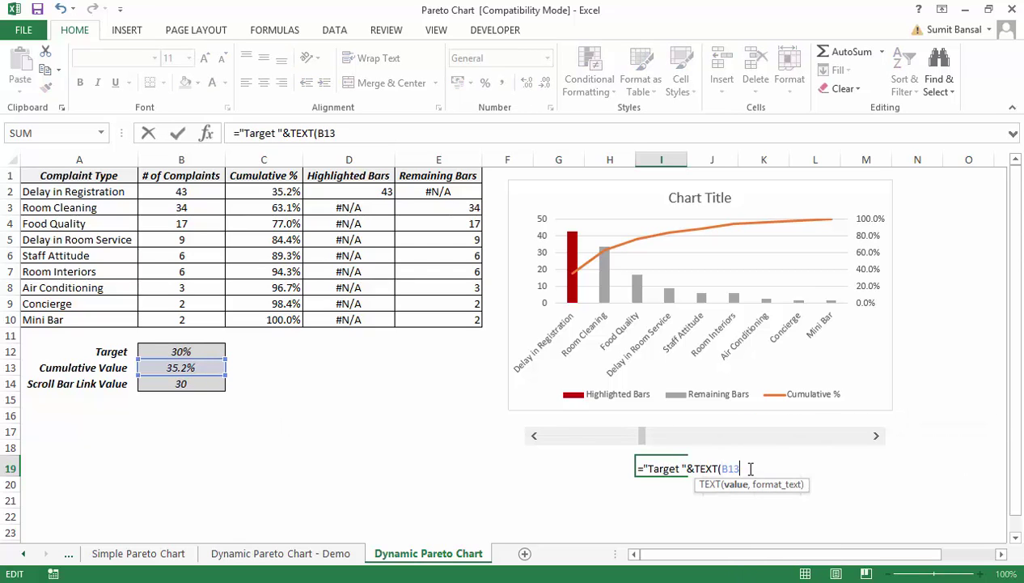
text(,"0.0)
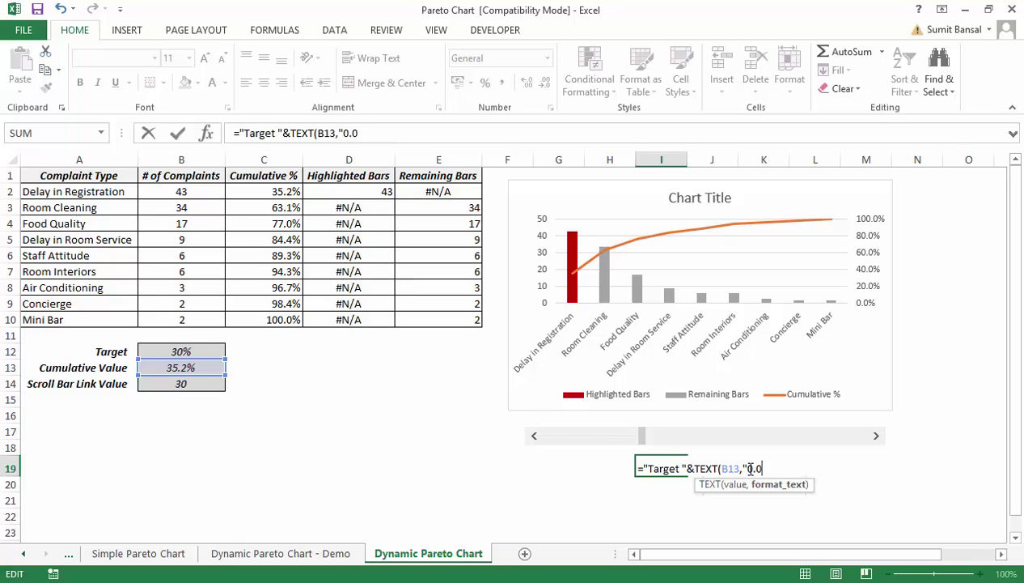
text(%")
key(ctrl+Return)
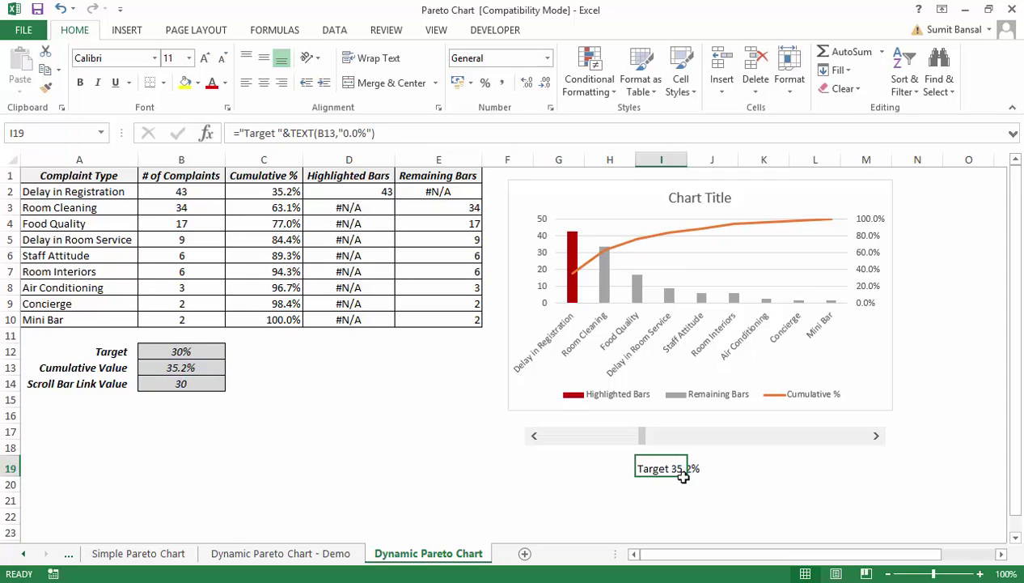
Set the I19 target label to font size 14 and apply Center Across Selection over I19:J19
click(188, 58)
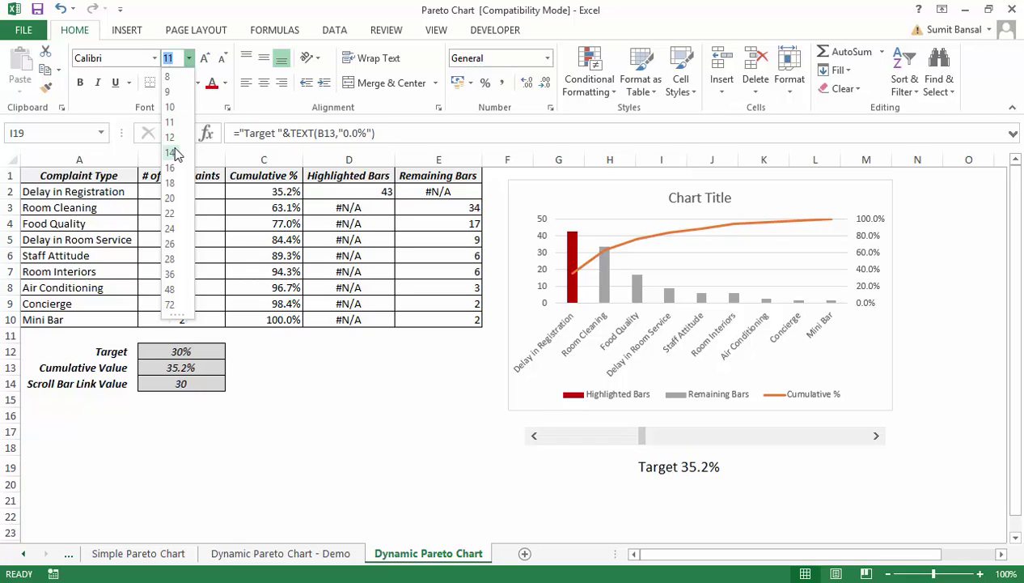
click(171, 152)
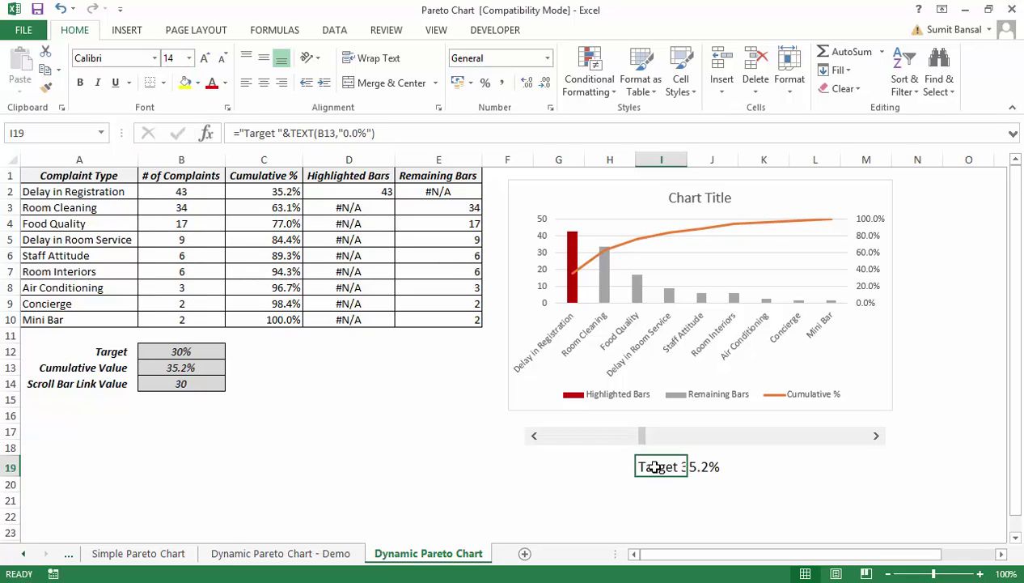
drag(647, 467, 689, 466)
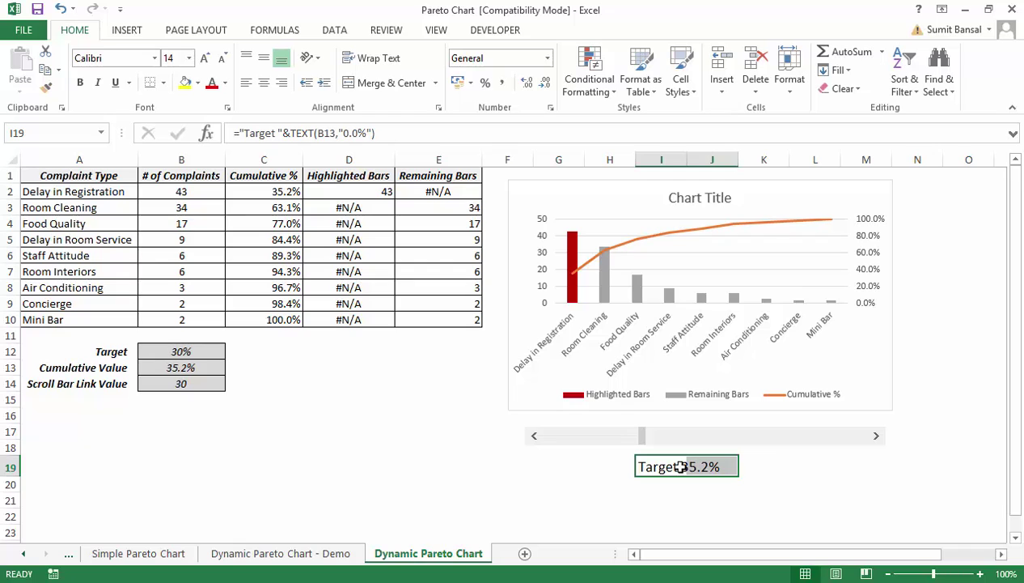
key(ctrl+1)
click(486, 46)
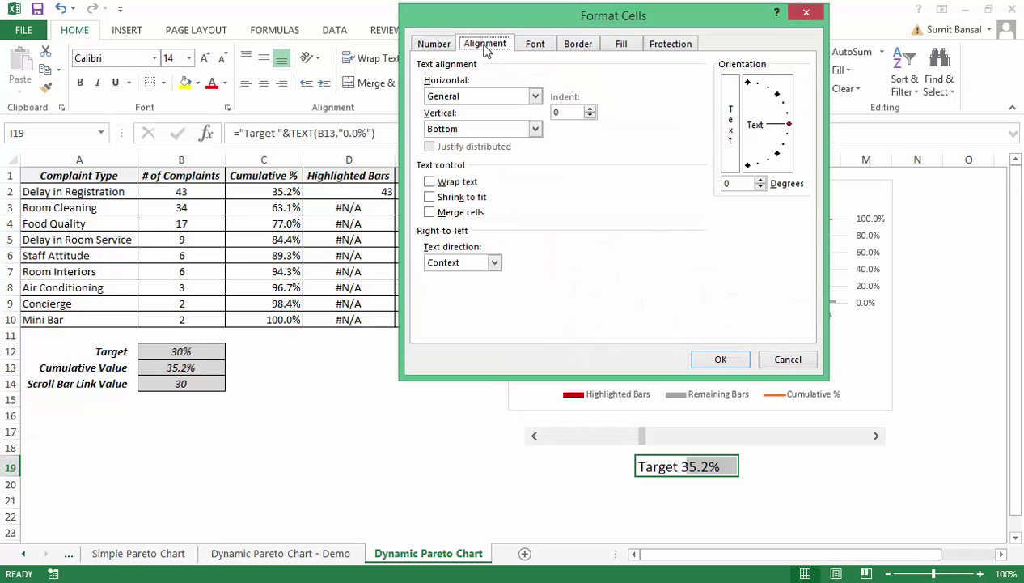
click(510, 96)
click(473, 171)
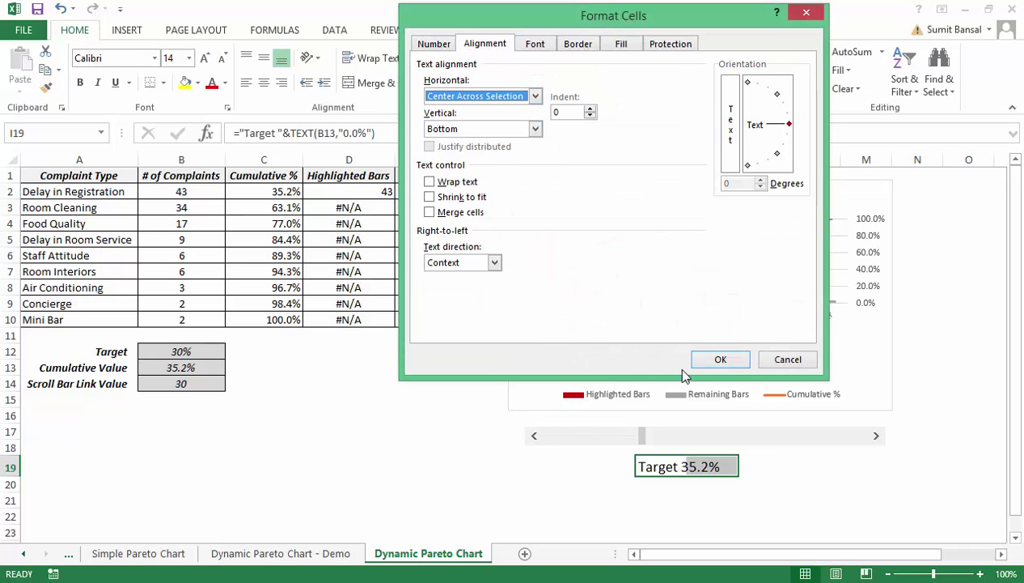
key(Return)
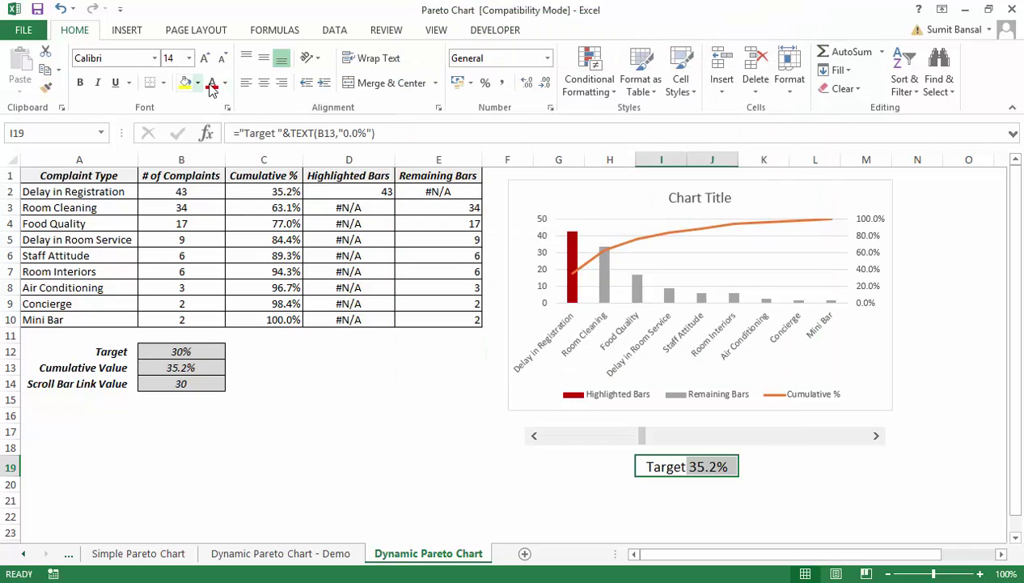
Add a dark red, thick dashed border around the outer edges of the target label in I19:J19
click(162, 83)
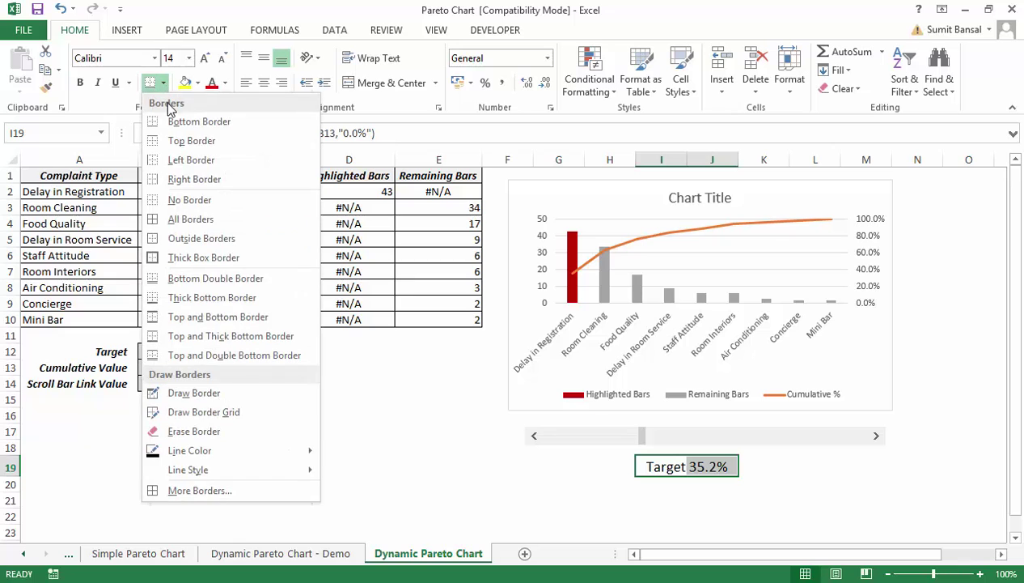
click(316, 239)
key(ctrl+1)
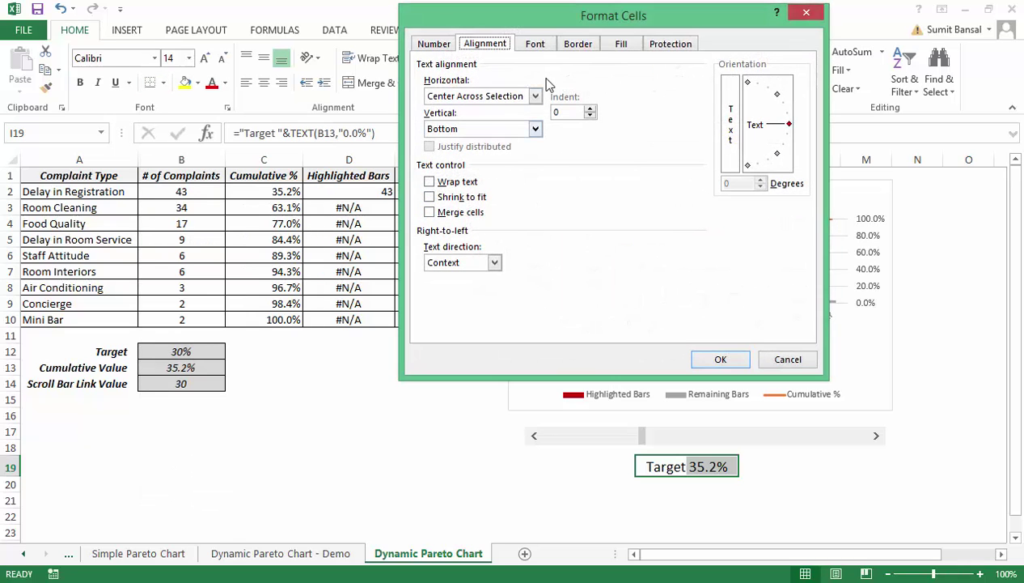
drag(548, 24, 279, 121)
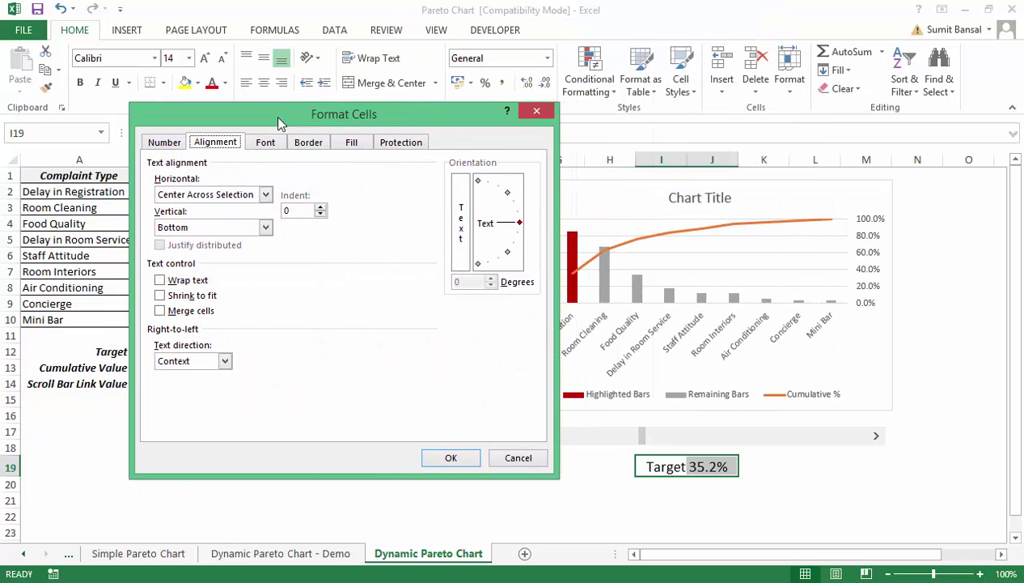
click(316, 143)
drag(344, 114, 300, 77)
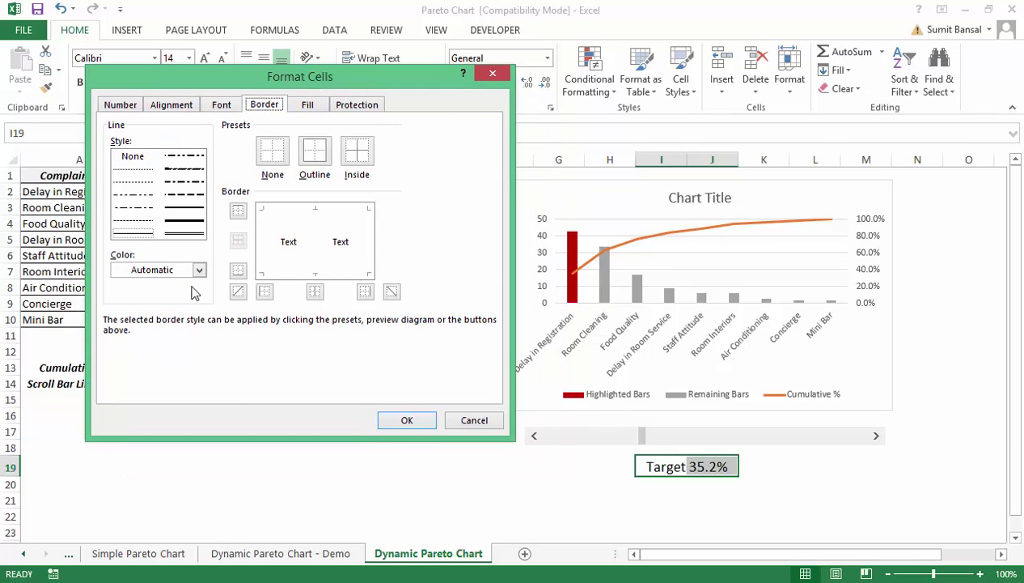
click(198, 270)
click(125, 414)
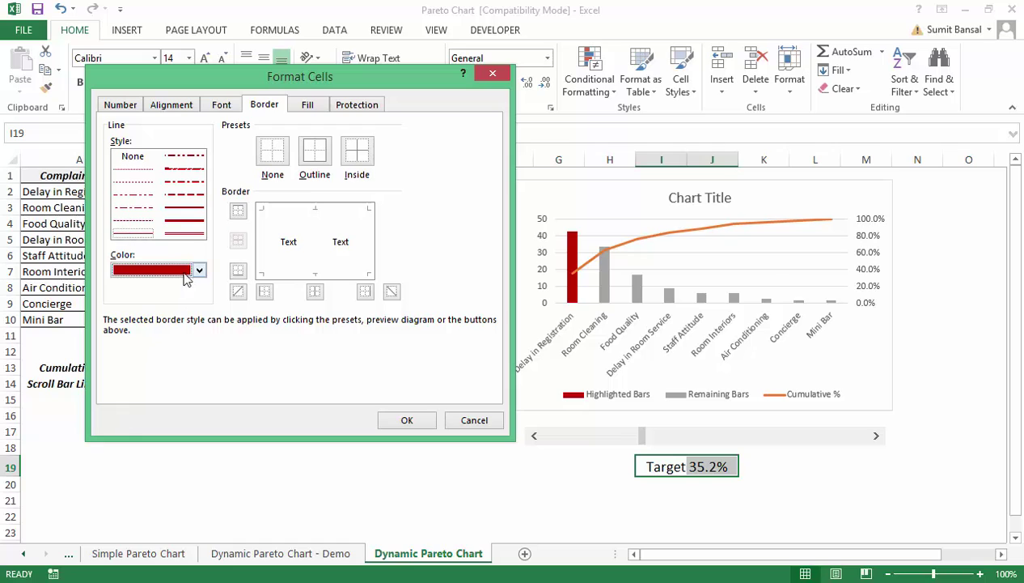
click(178, 195)
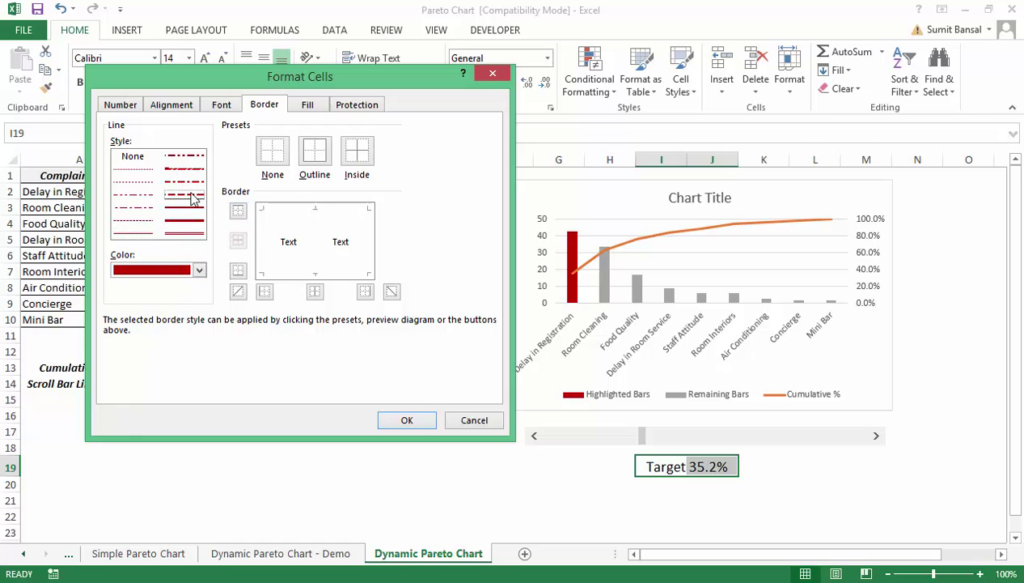
click(260, 233)
click(296, 212)
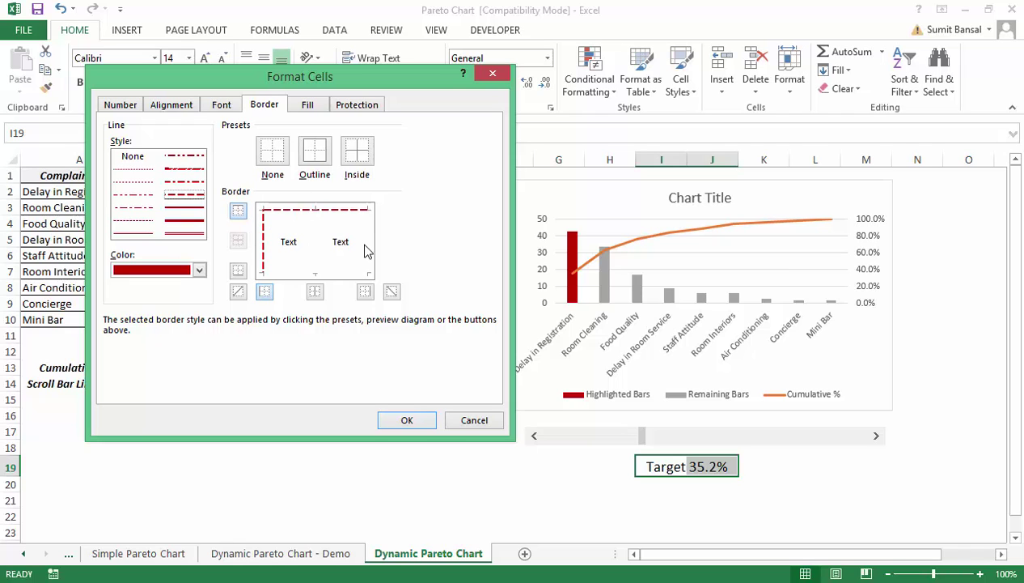
click(364, 251)
click(315, 272)
click(407, 420)
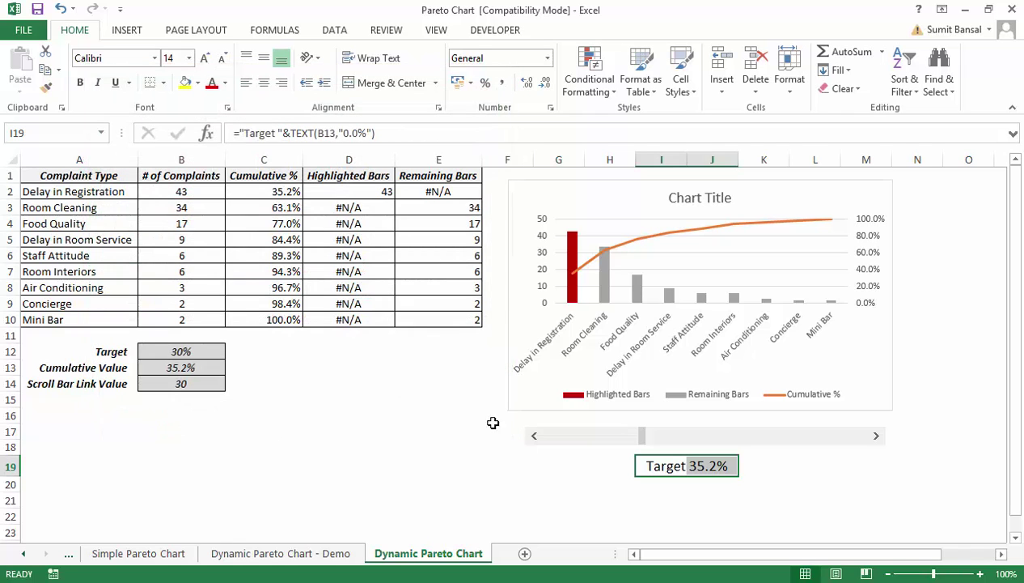
click(665, 504)
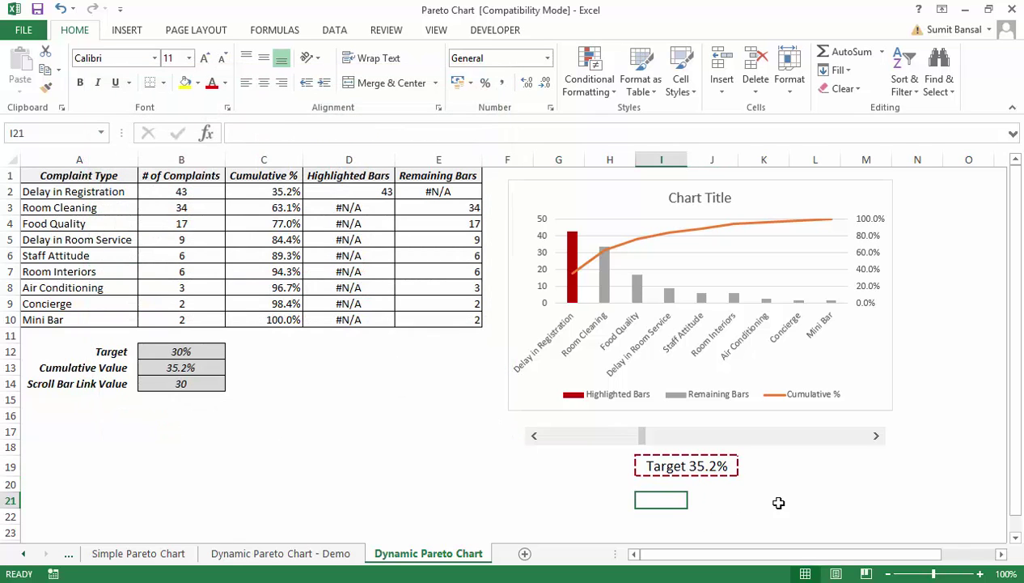
Italicize the target label in I19:J19
click(652, 467)
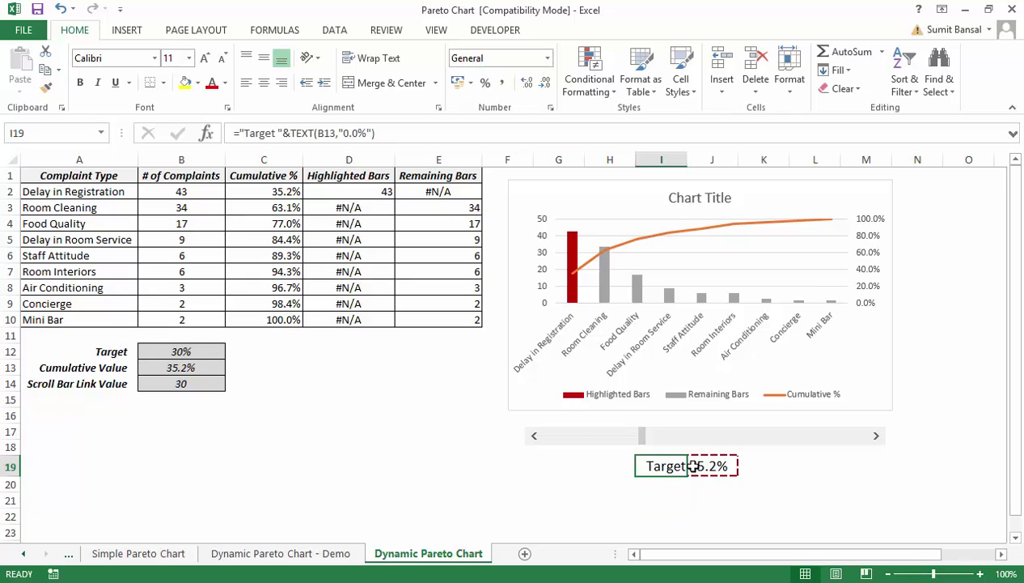
click(807, 497)
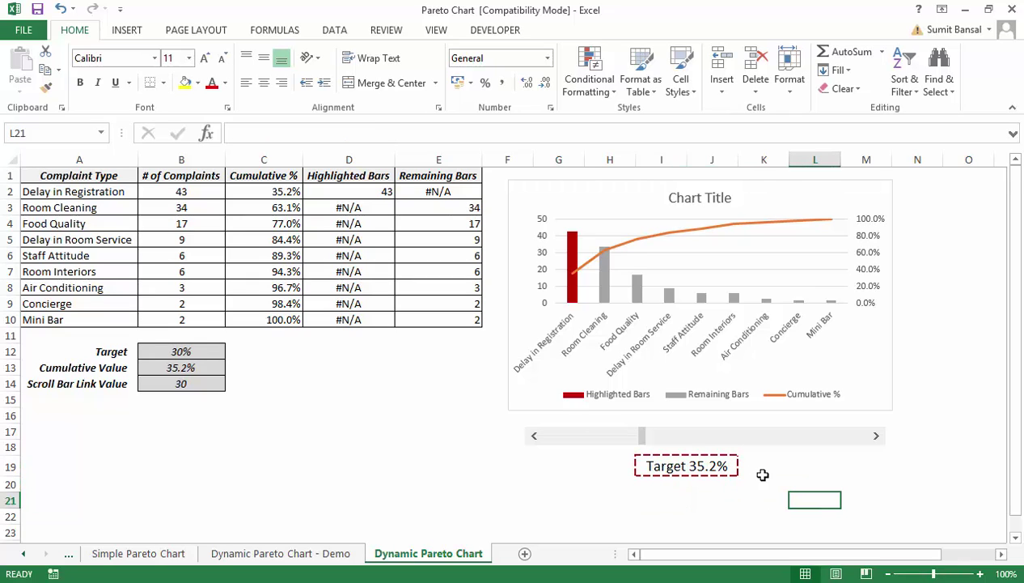
click(668, 466)
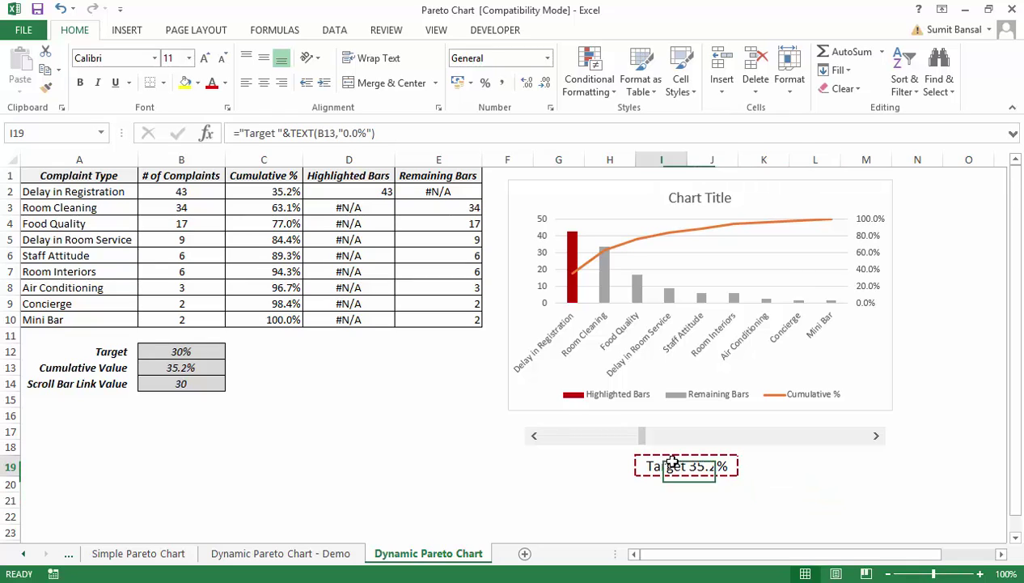
click(97, 83)
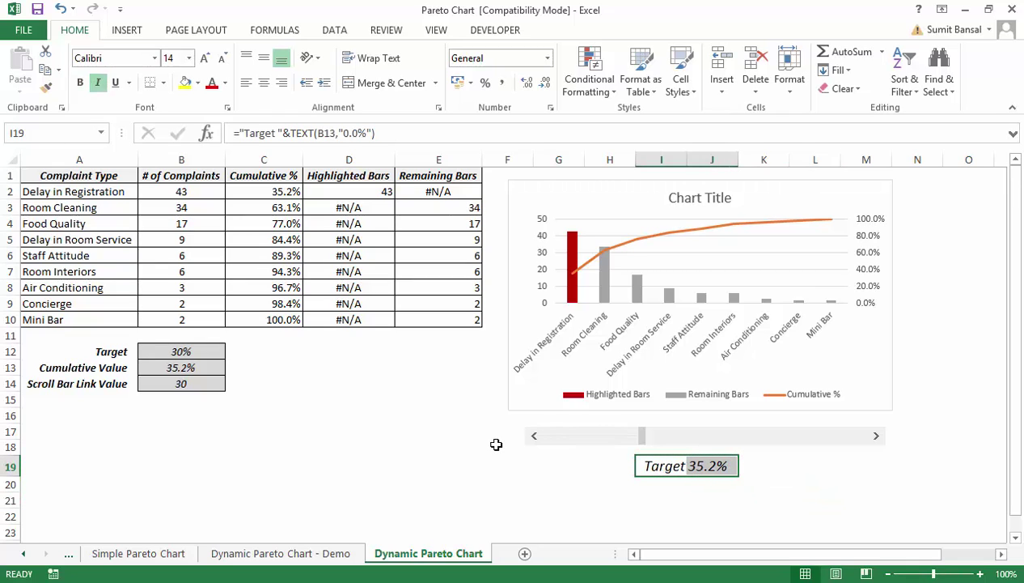
click(507, 484)
Test the target label by stepping the scroll bar up to 50%, back down, and up to 40%
click(875, 436)
click(876, 436)
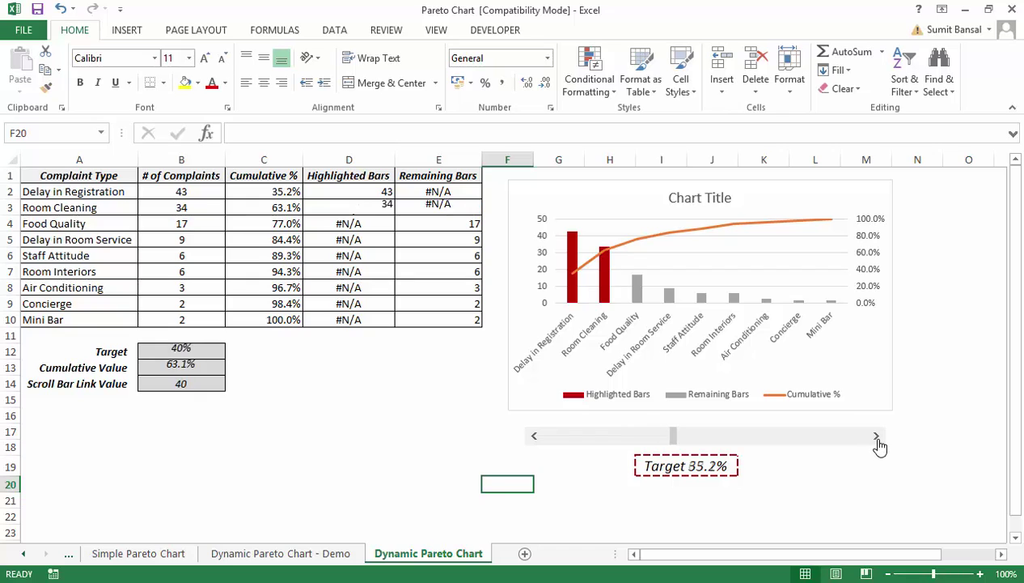
click(875, 437)
click(875, 436)
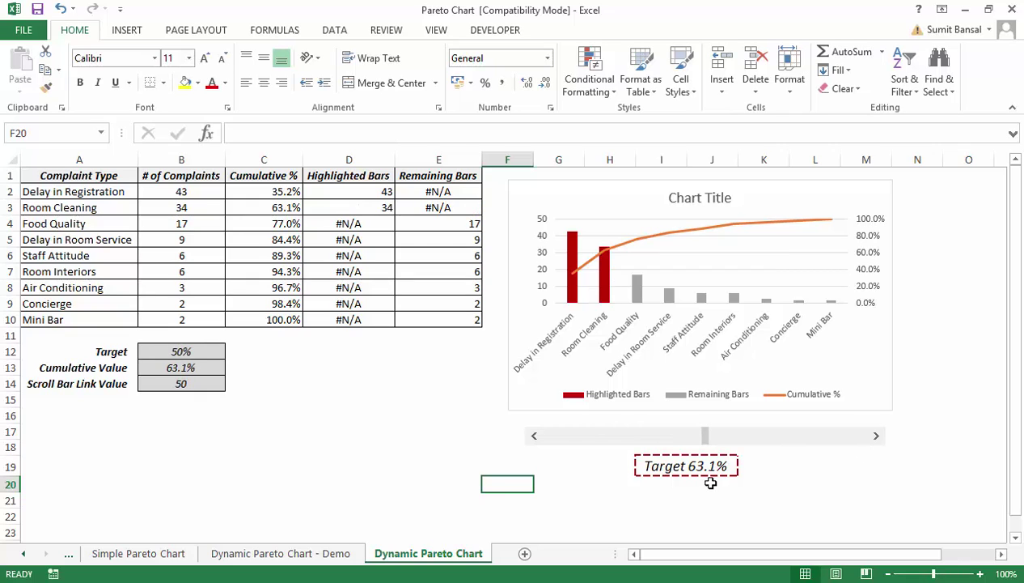
click(534, 435)
click(534, 435)
click(534, 435)
click(534, 436)
click(534, 435)
click(875, 436)
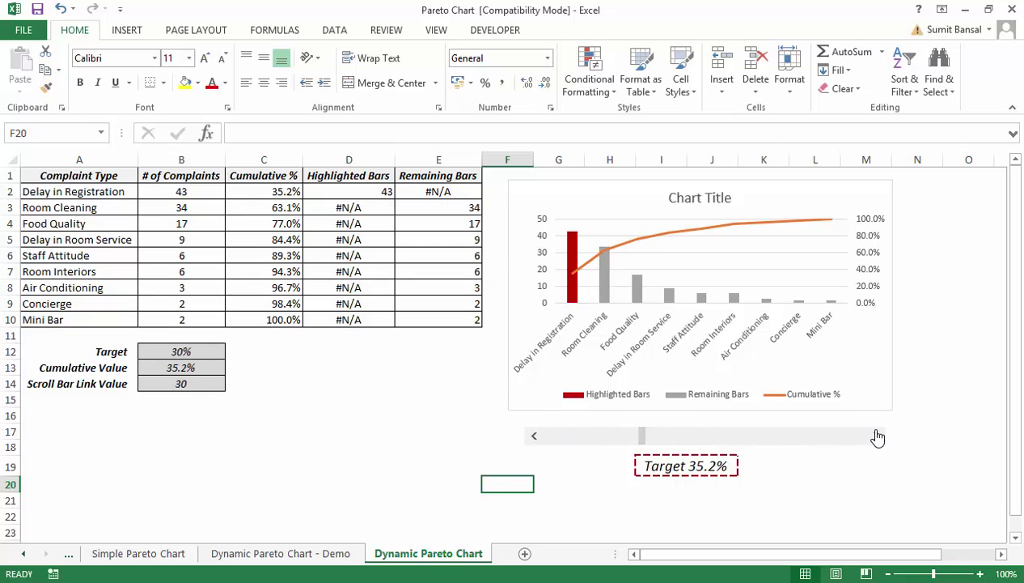
click(876, 436)
click(875, 436)
Change the I19 formula to ="Target "&TEXT(B12,"0.0%") so the label shows the Target cell
click(663, 465)
double_click(663, 465)
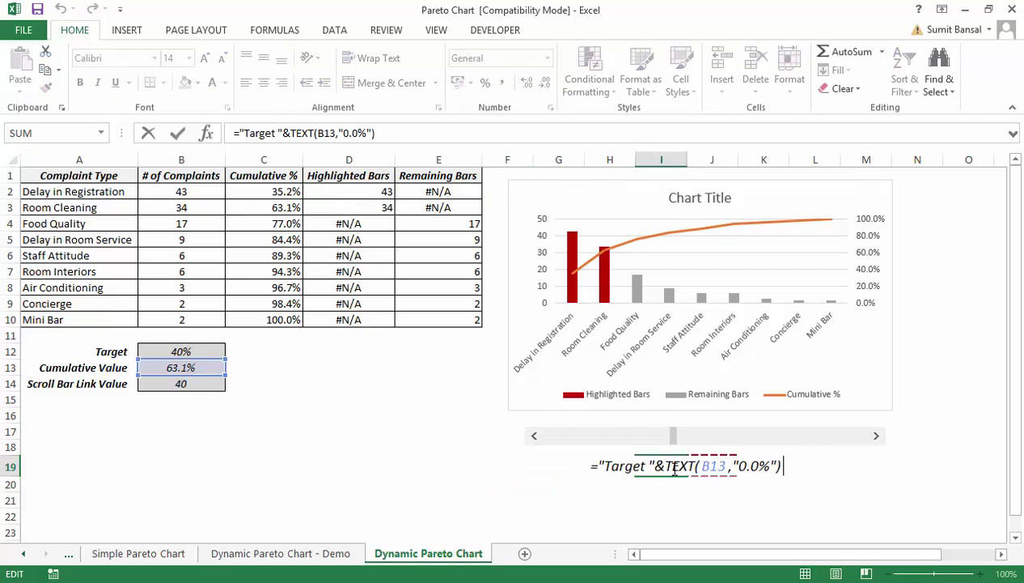
click(733, 466)
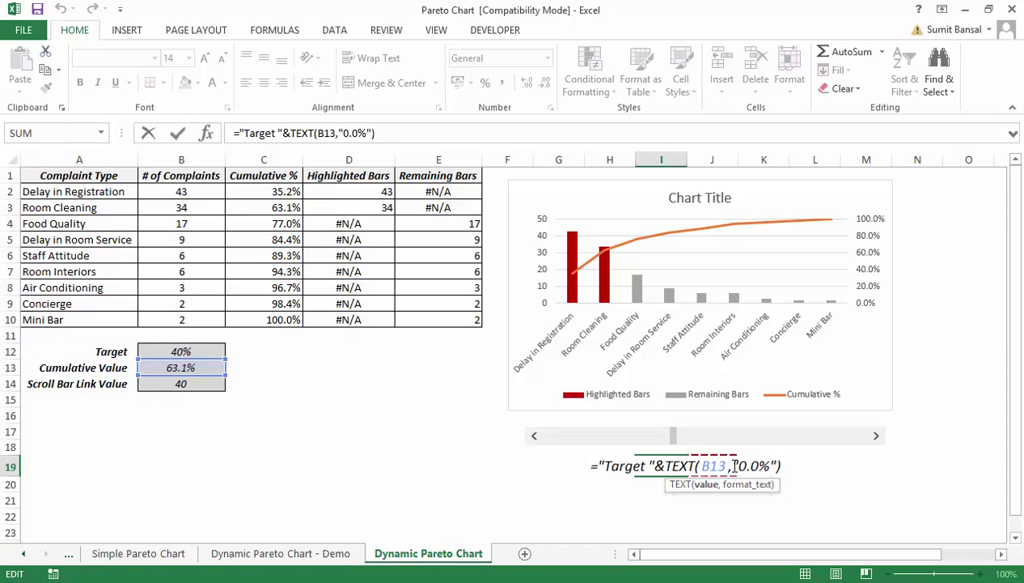
key(BackSpace)
text(2)
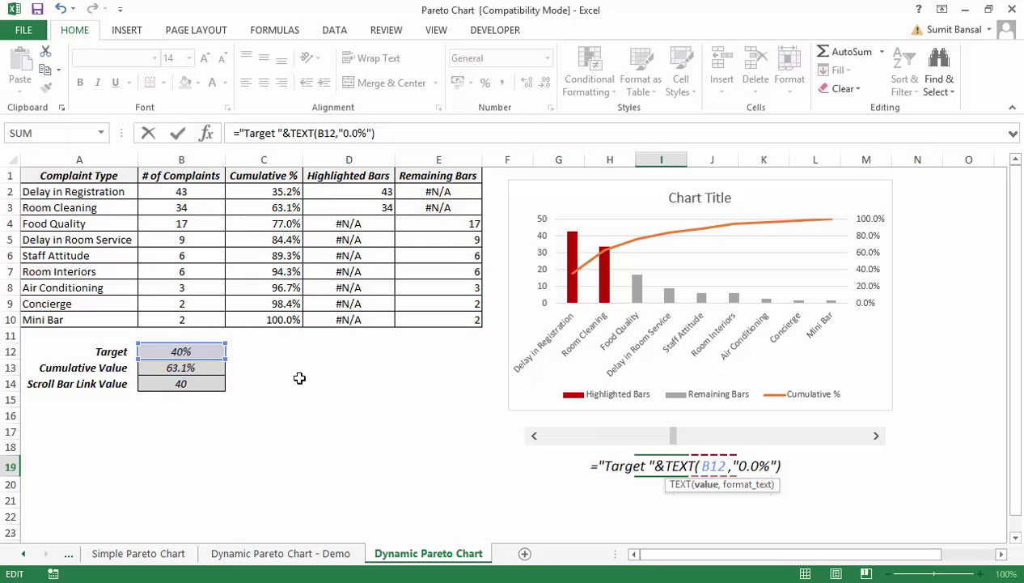
key(Return)
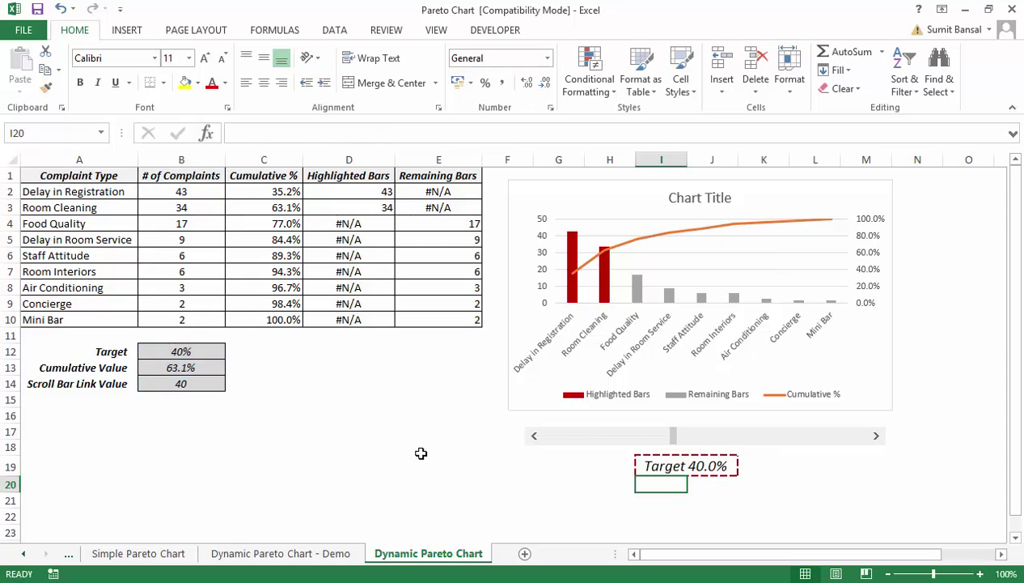
Test the corrected label by stepping the scroll bar down to 15% and up to 50%
click(534, 435)
click(534, 436)
click(535, 435)
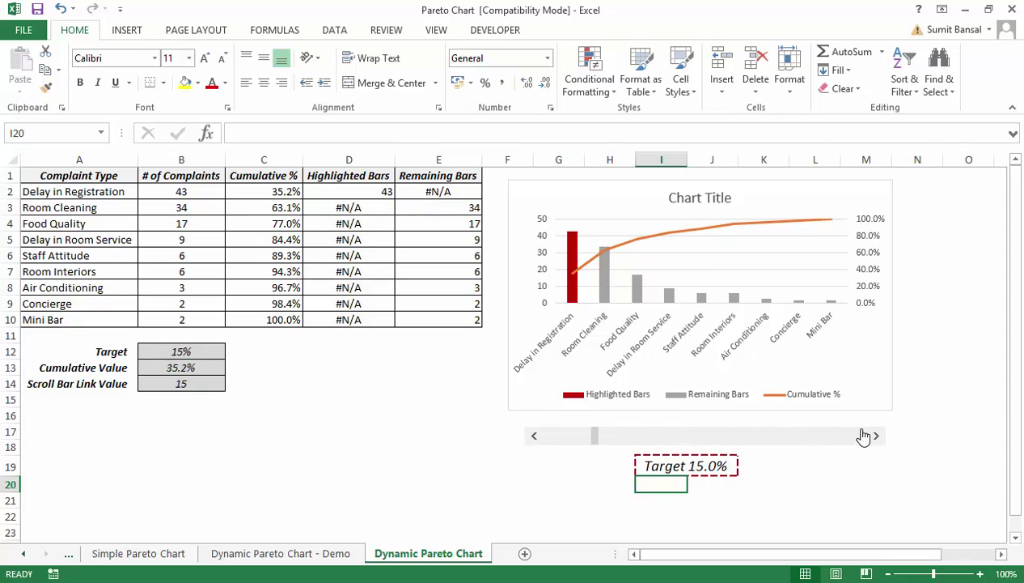
click(875, 436)
click(875, 435)
click(875, 435)
click(876, 435)
click(875, 436)
click(876, 436)
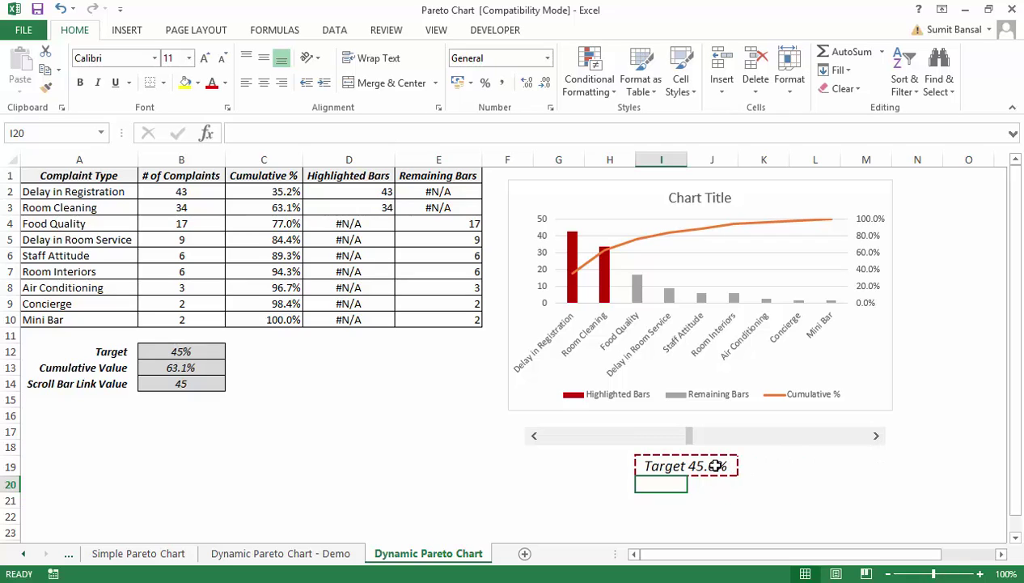
click(876, 436)
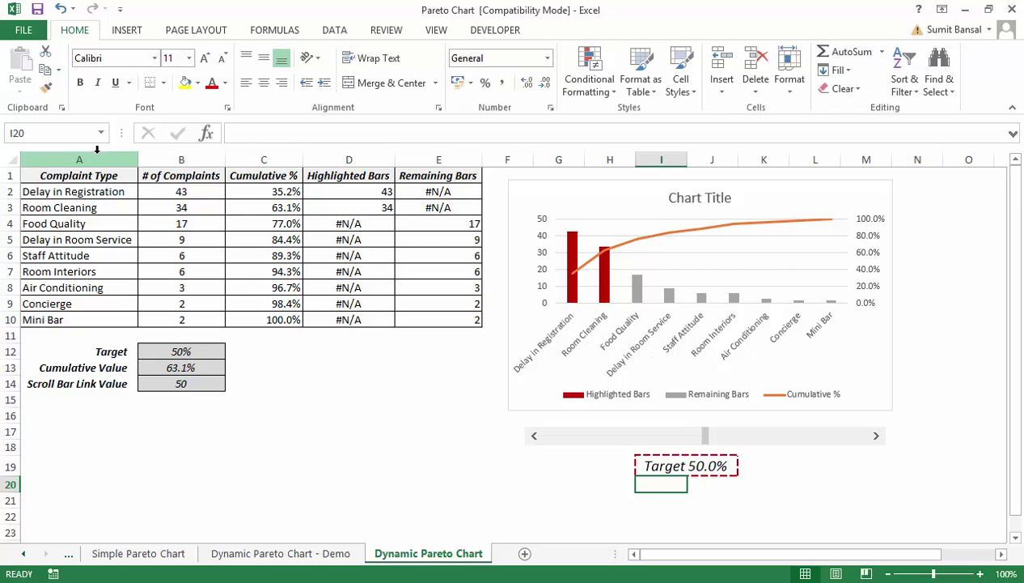
Hide columns A through E so only the chart, scroll bar and target label remain on view
drag(90, 160, 437, 159)
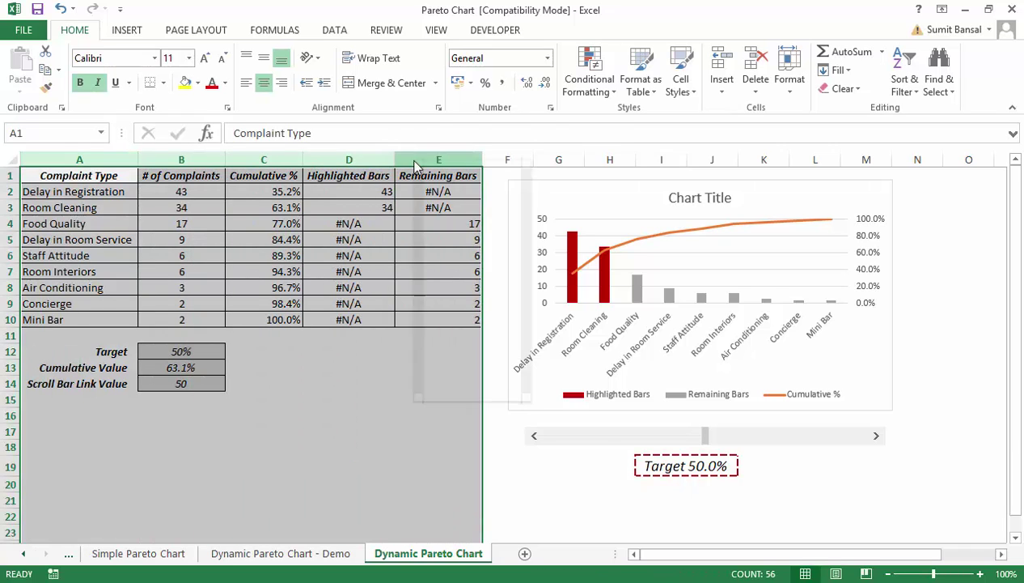
right_click(413, 160)
click(456, 366)
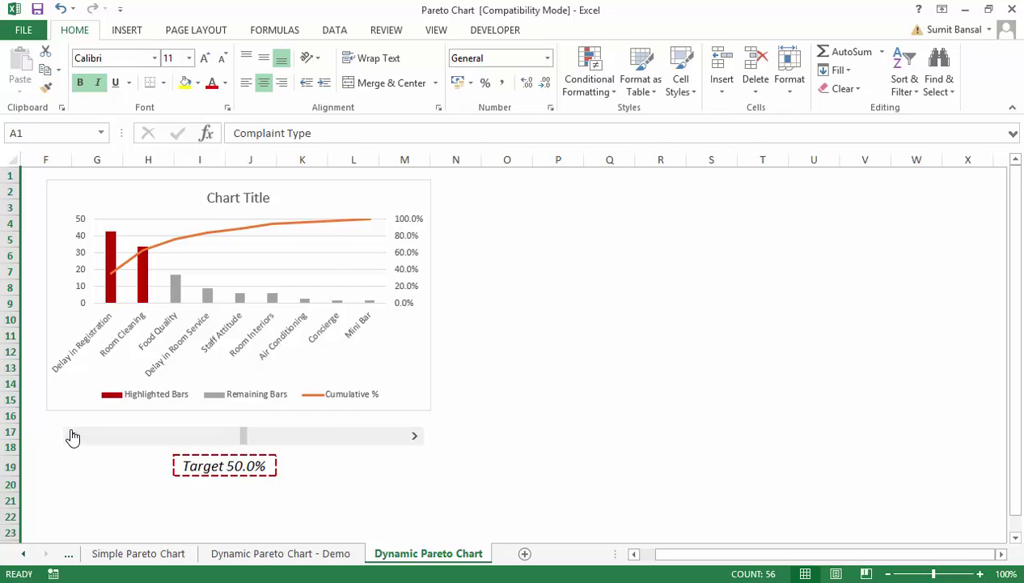
Test the chart by moving the scroll bar to 65%, 45% and 55%, and inspect the Room Cleaning bar
click(414, 441)
click(414, 441)
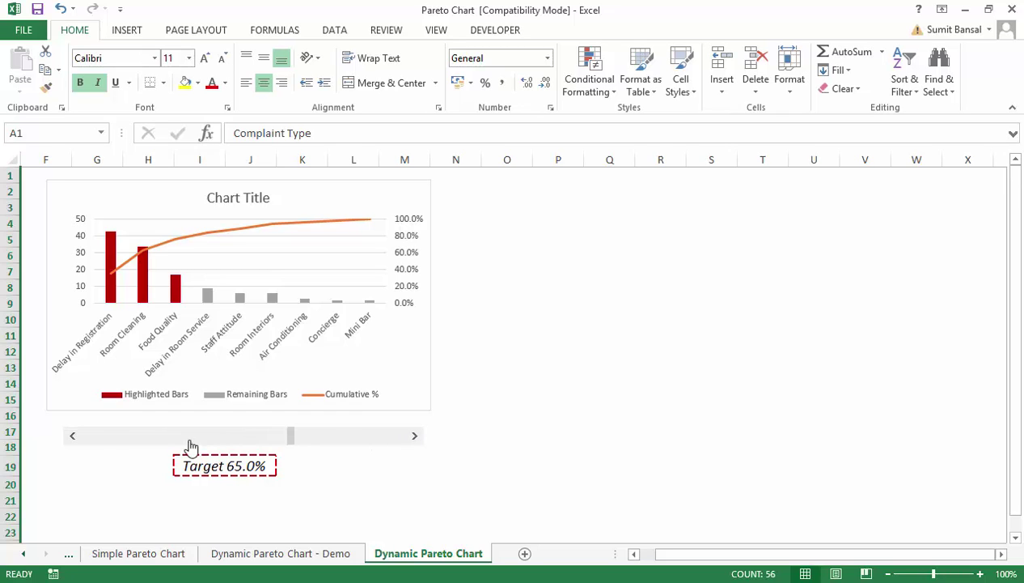
click(73, 446)
click(73, 446)
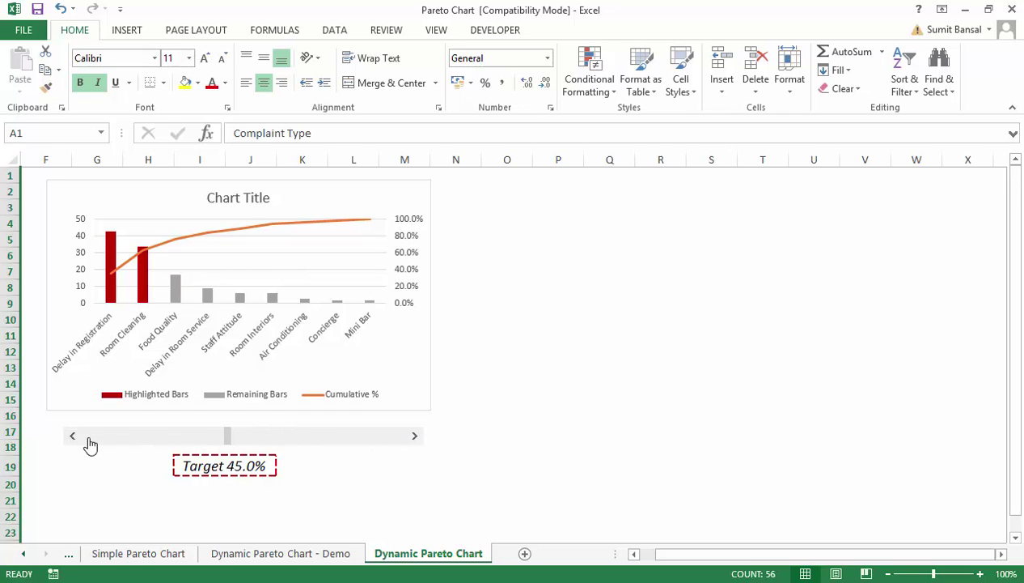
click(415, 441)
click(415, 441)
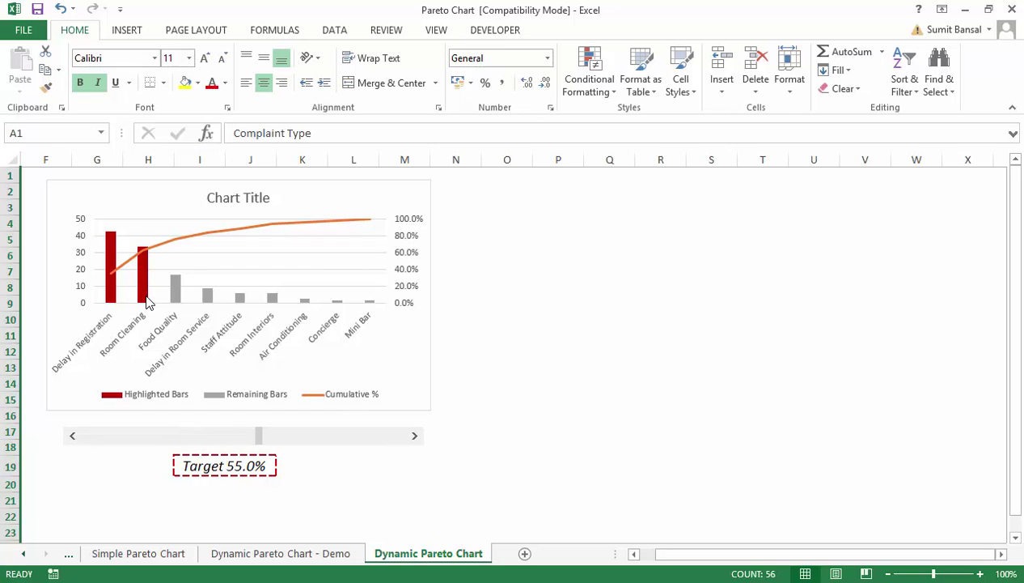
mouse_move(146, 301)
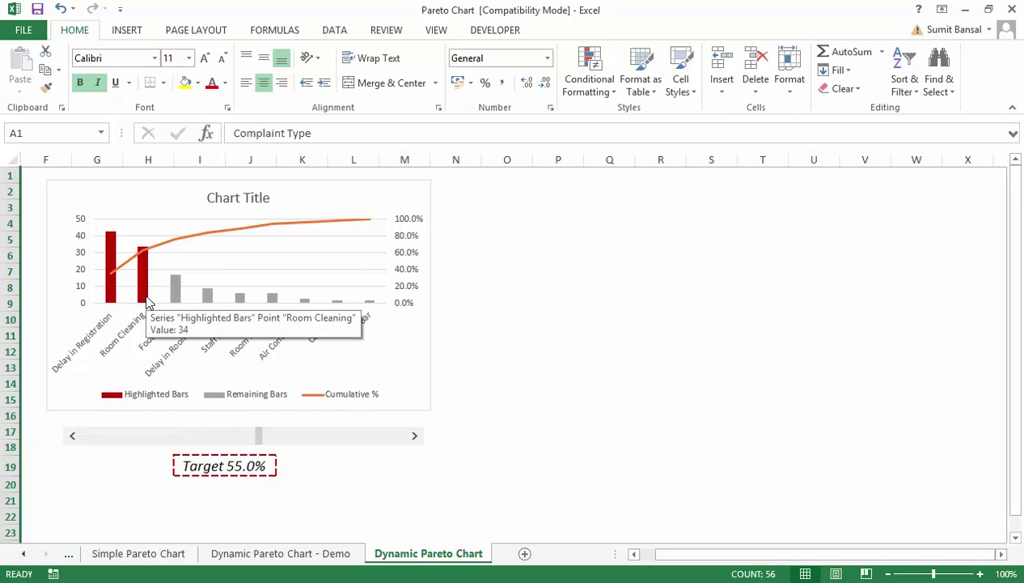